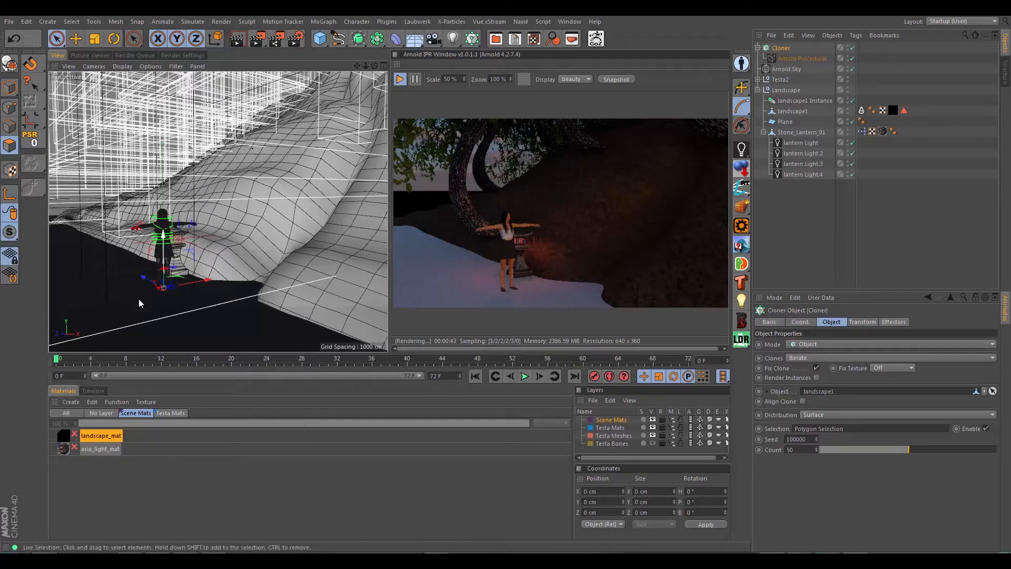
{"action": "left_click", "coordinate": [70, 402]}
{"action": "mouse_move", "coordinate": [100, 454]}
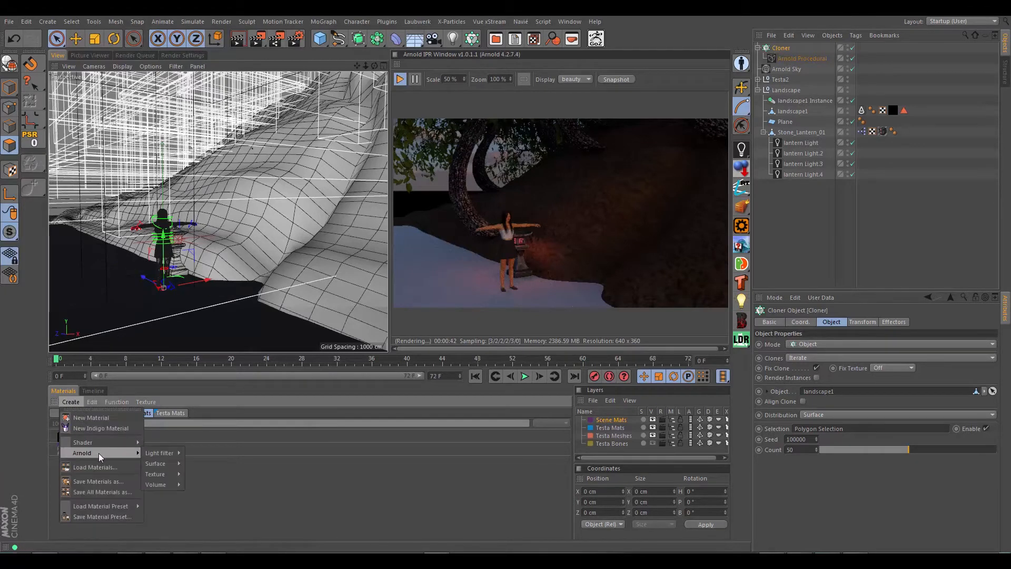
{"action": "mouse_move", "coordinate": [168, 483]}
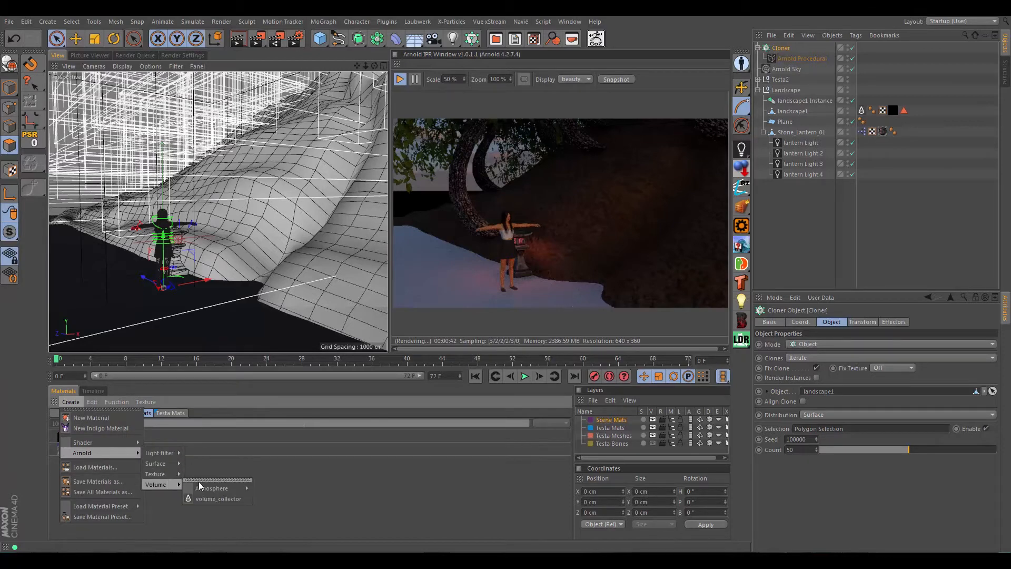
{"action": "mouse_move", "coordinate": [209, 488]}
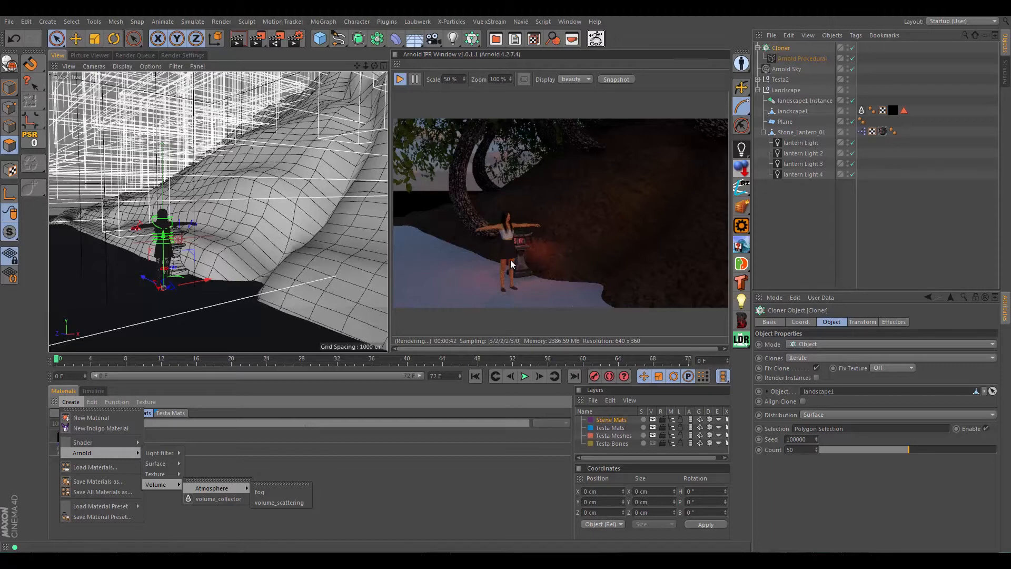
Step: Stop the Arnold IPR render, switch to the open project forest_walker.c4d and start the IPR render there
{"action": "left_click", "coordinate": [399, 81]}
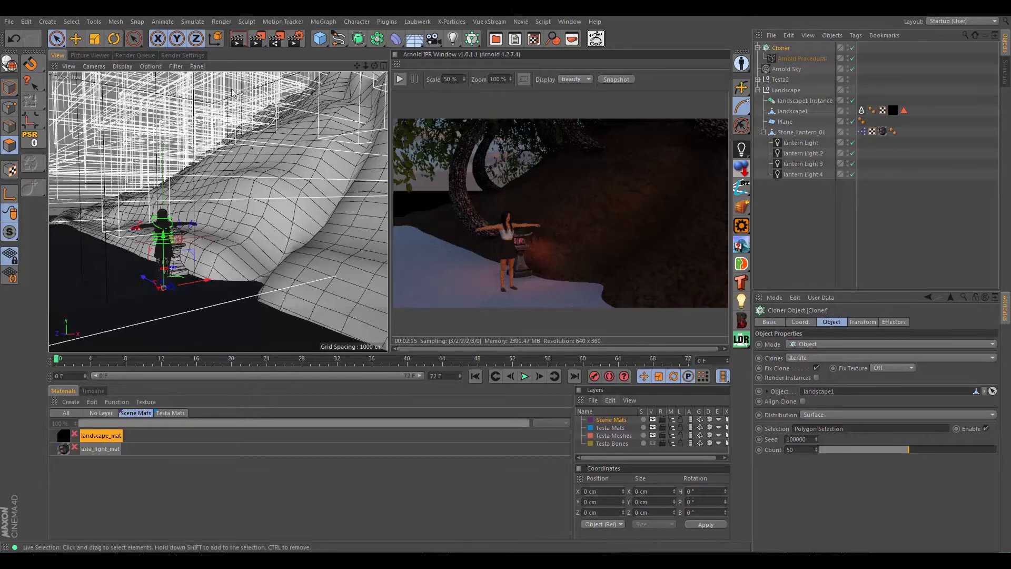
{"action": "left_click", "coordinate": [510, 40]}
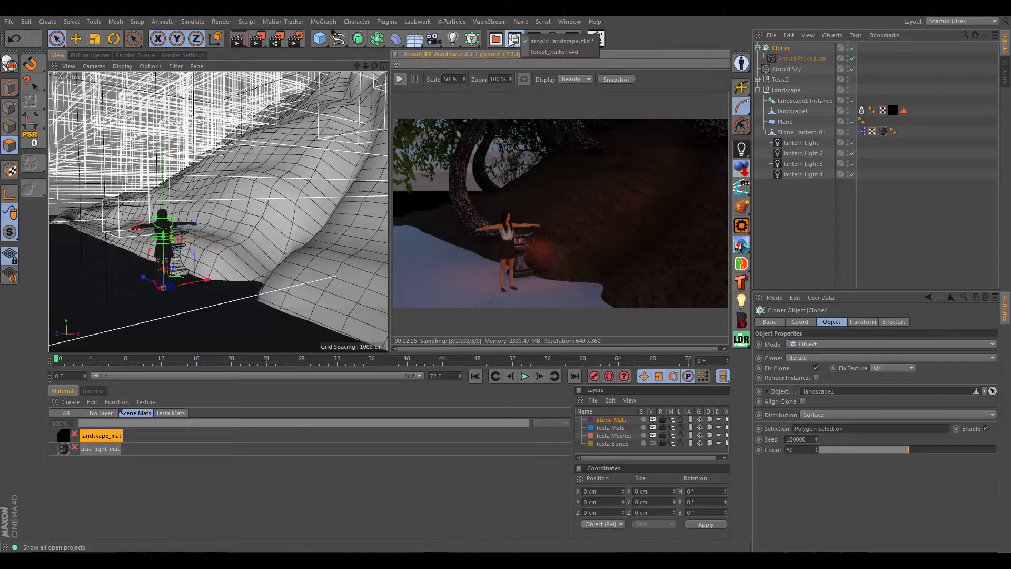
{"action": "left_click", "coordinate": [542, 51]}
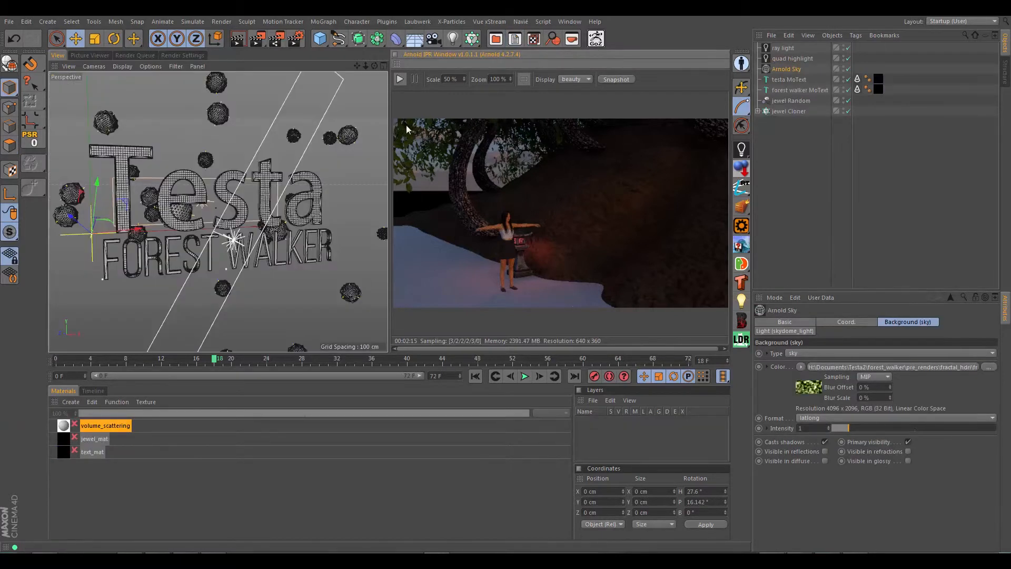
{"action": "left_click", "coordinate": [400, 79]}
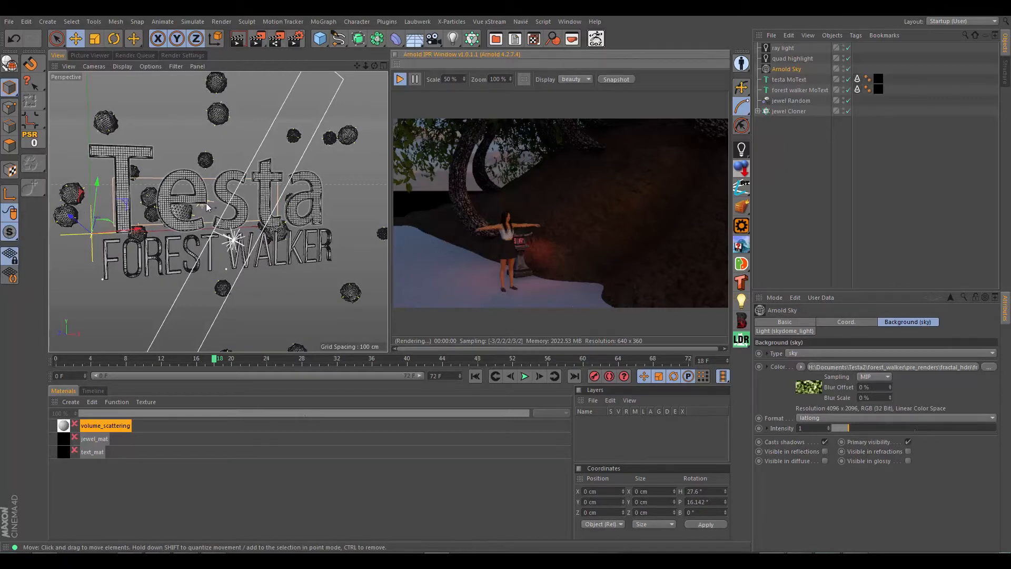
Step: Select the jewel cloner around the Testa text and open the shader network of jewel_mat
{"action": "left_click_drag", "start_coordinate": [198, 206], "coordinate": [227, 231], "text": "alt"}
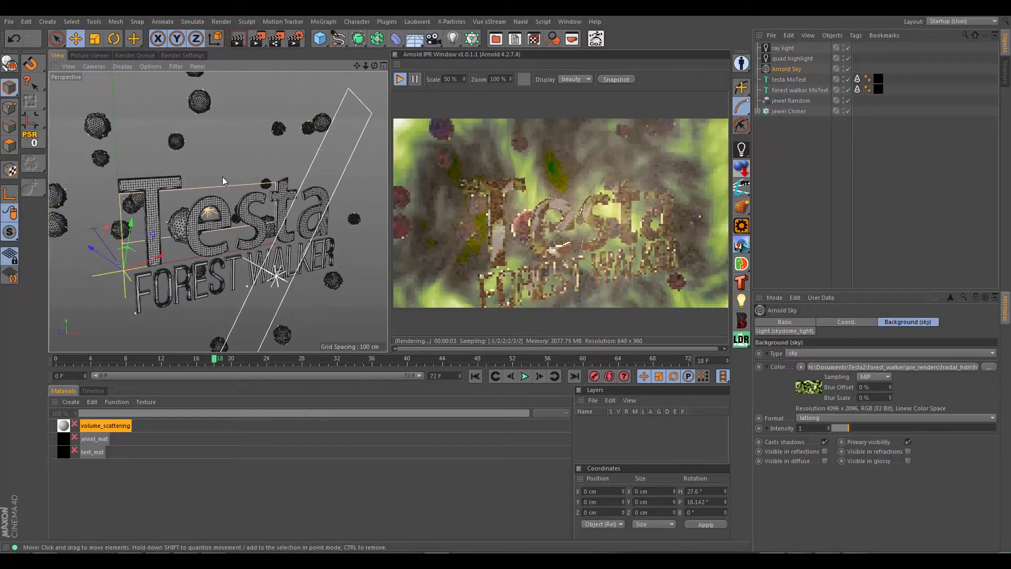
{"action": "left_click_drag", "start_coordinate": [222, 227], "coordinate": [202, 223], "text": "alt"}
{"action": "scroll", "coordinate": [202, 223], "scroll_direction": "up", "scroll_amount": 4}
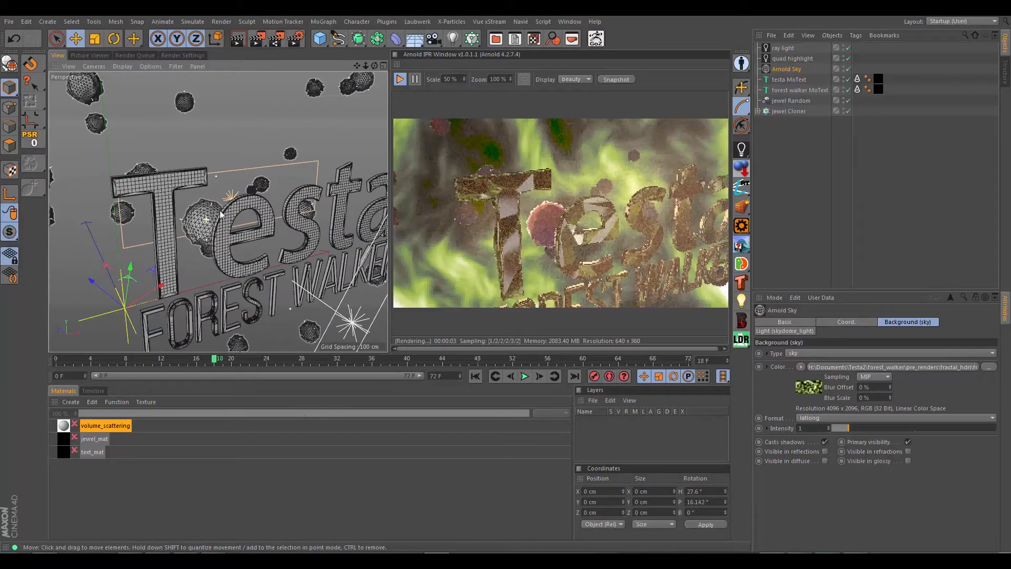
{"action": "left_click", "coordinate": [206, 222]}
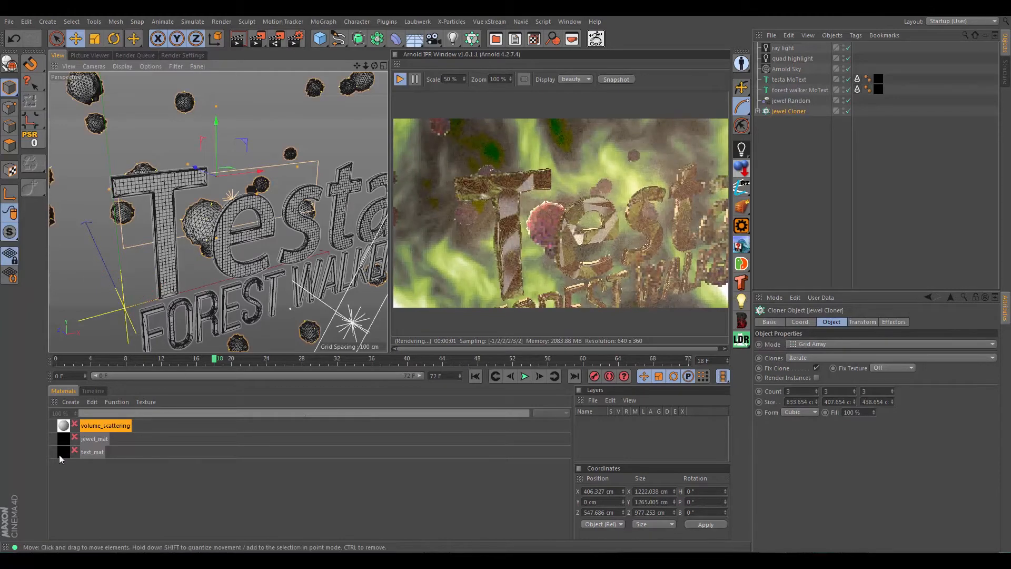
{"action": "double_click", "coordinate": [93, 442]}
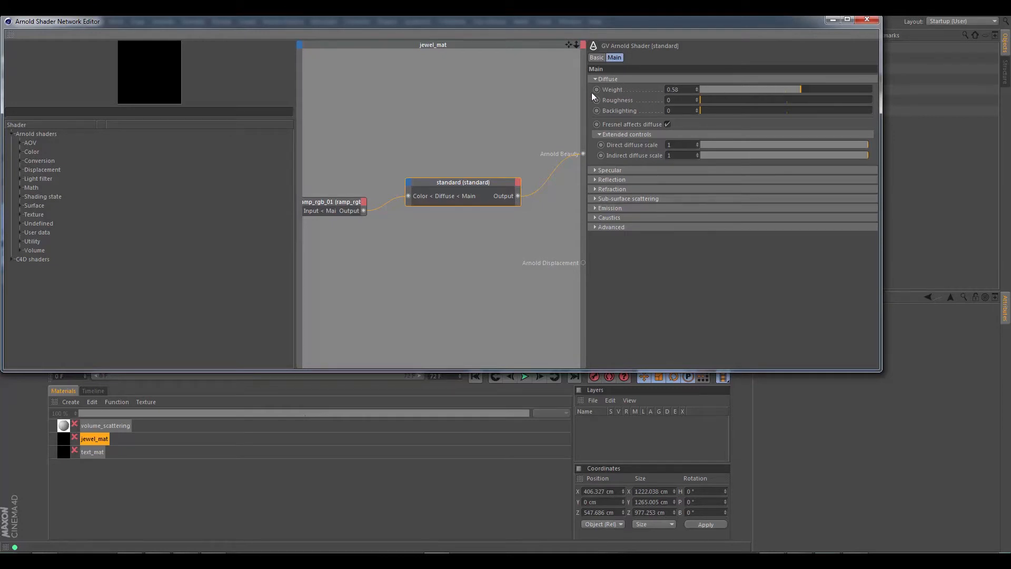
Step: Inspect the settings of the ramp_rgb node and the state_float node feeding it in the jewel_mat network
{"action": "left_click", "coordinate": [344, 201]}
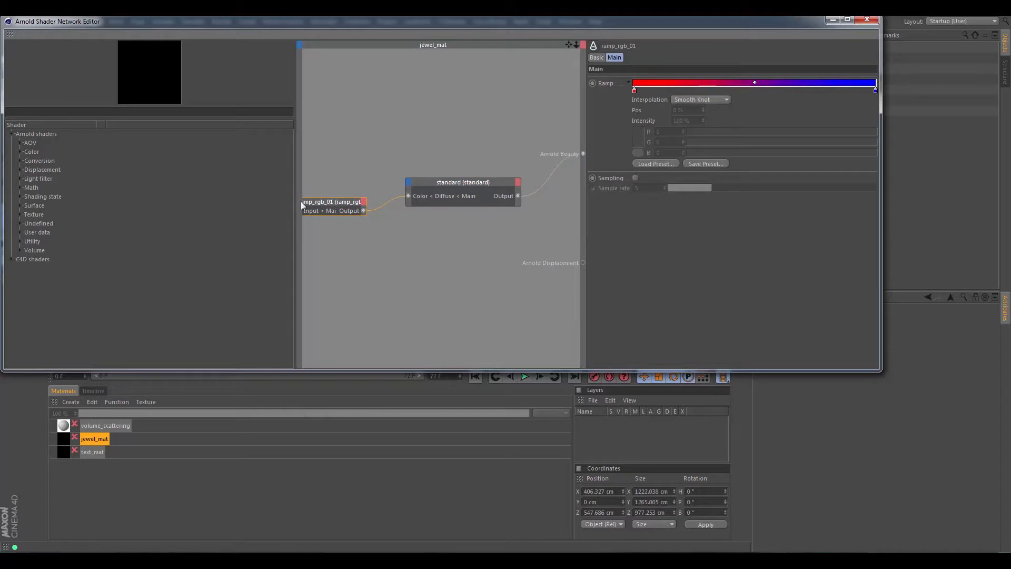
{"action": "middle_click_drag", "start_coordinate": [379, 254], "coordinate": [481, 272]}
{"action": "scroll", "coordinate": [381, 259], "scroll_direction": "down", "scroll_amount": 2}
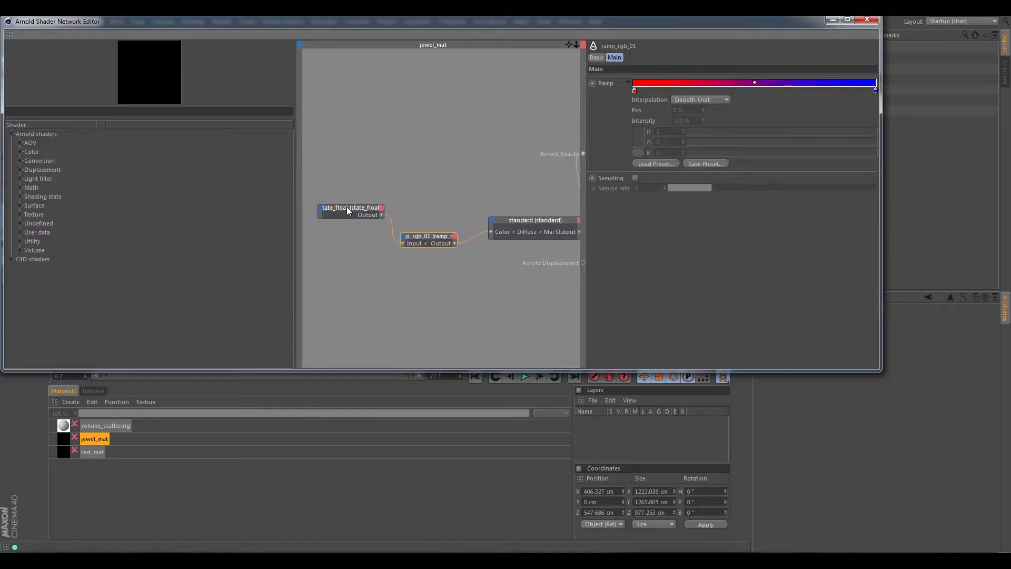
{"action": "left_click", "coordinate": [366, 209]}
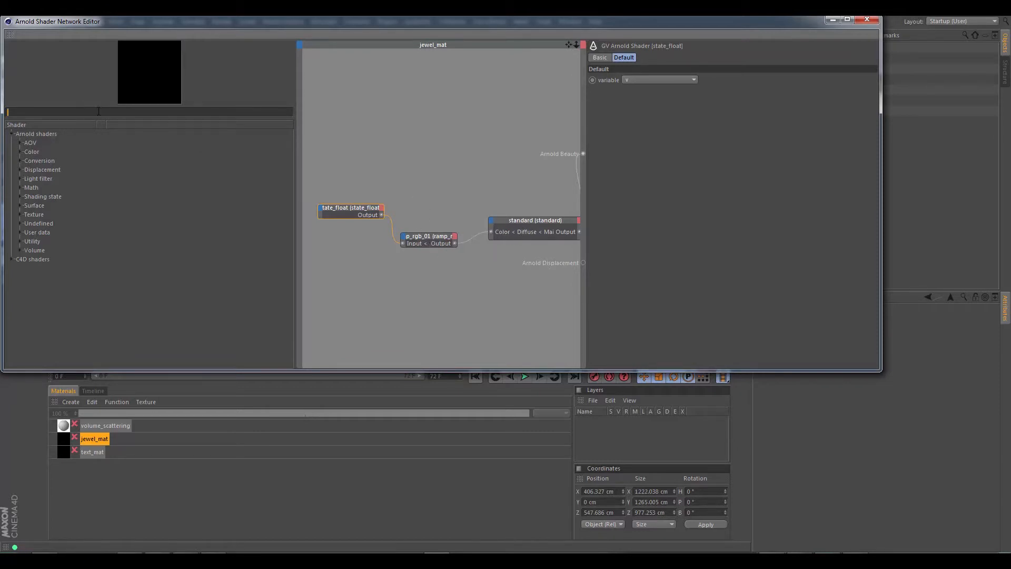
Step: Search the shader list for "ramp" and clear the search again
{"action": "type", "text": "ramp"}
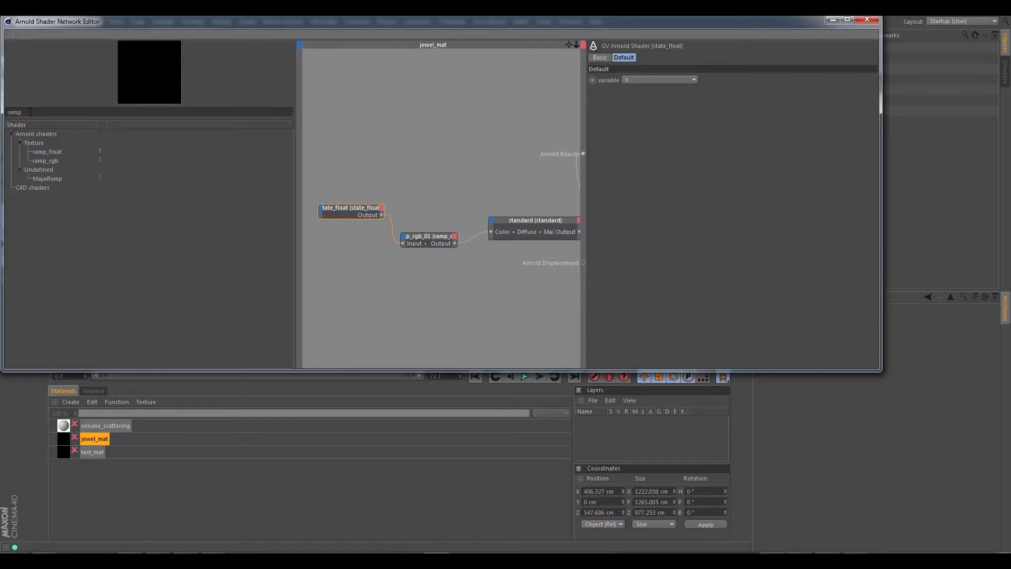
{"action": "key", "text": "BackSpace"}
{"action": "key", "text": "BackSpace"}
{"action": "key", "text": "BackSpace"}
{"action": "key", "text": "BackSpace"}
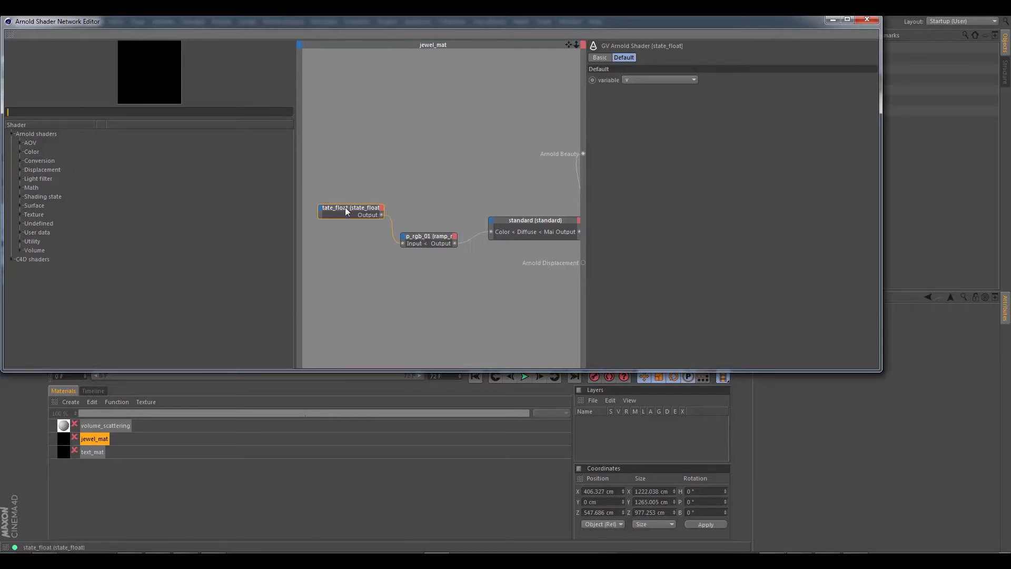
Step: Review the variable options of the state_float node and the gradient of the ramp_rgb node
{"action": "left_click", "coordinate": [421, 240]}
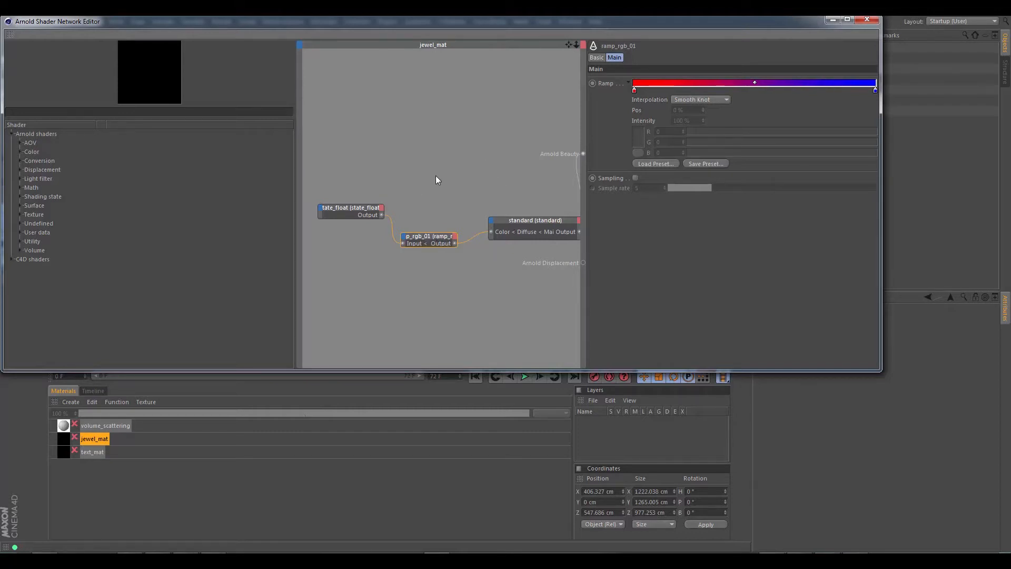
{"action": "left_click", "coordinate": [340, 211]}
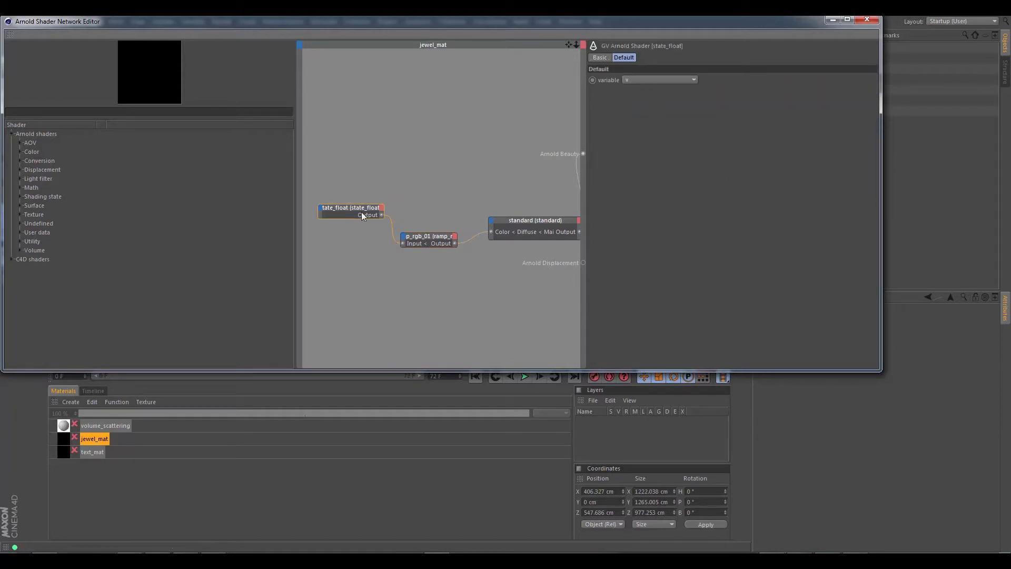
{"action": "left_click", "coordinate": [661, 80]}
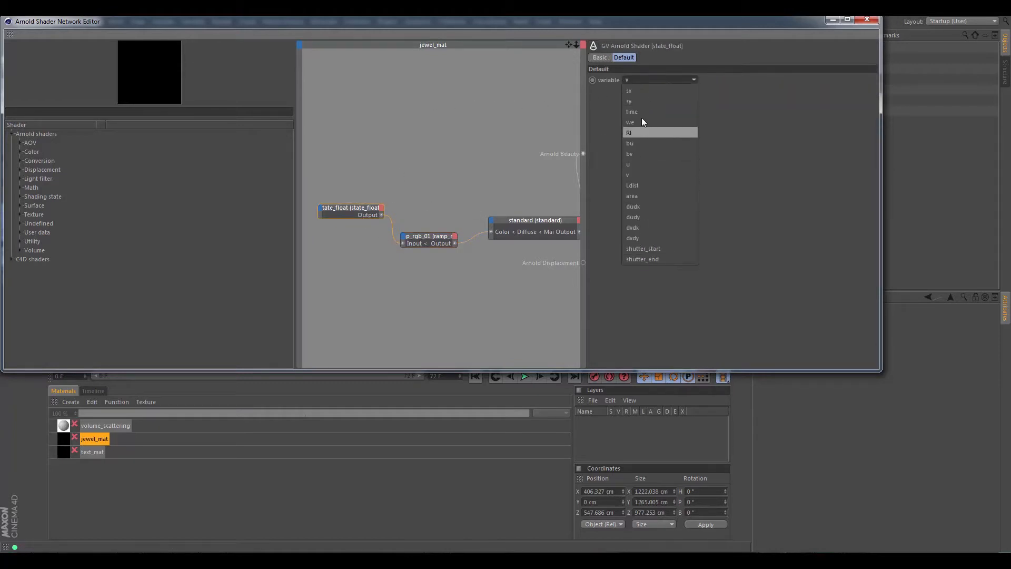
{"action": "left_click", "coordinate": [416, 244]}
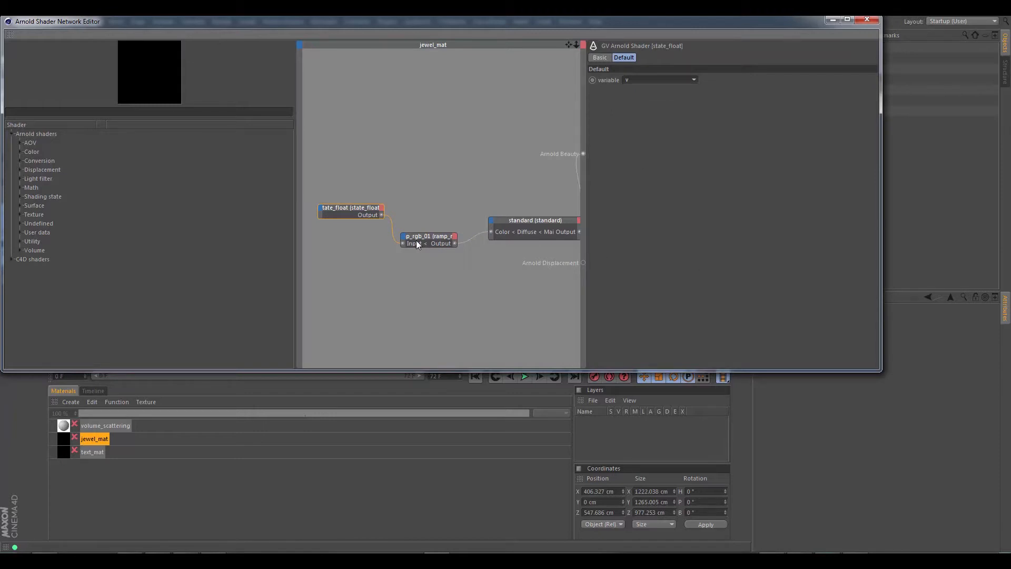
{"action": "left_click", "coordinate": [432, 238]}
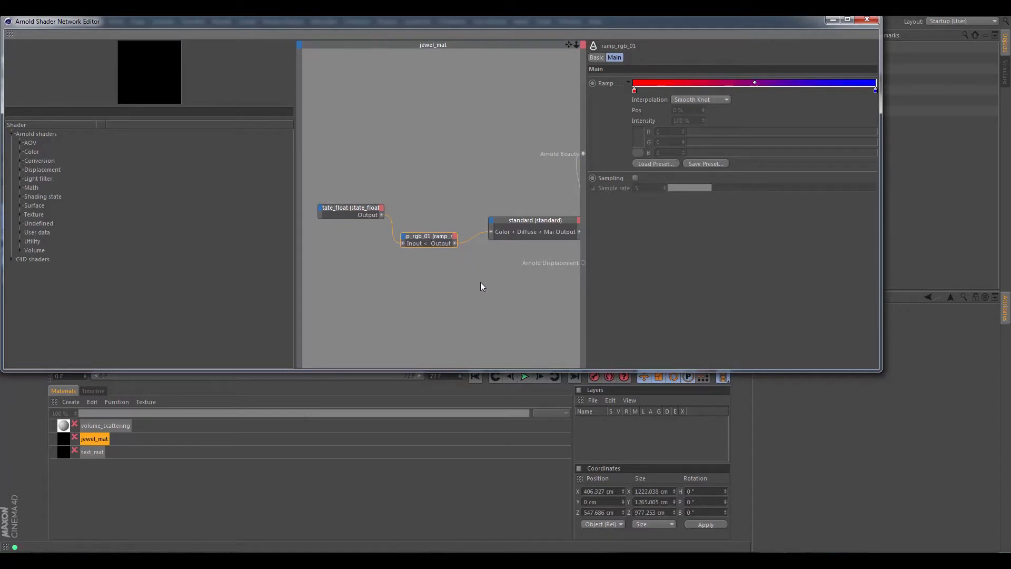
Step: Examine the Refraction and Specular settings of the standard shader in the jewel_mat network
{"action": "middle_click_drag", "start_coordinate": [480, 282], "coordinate": [441, 257]}
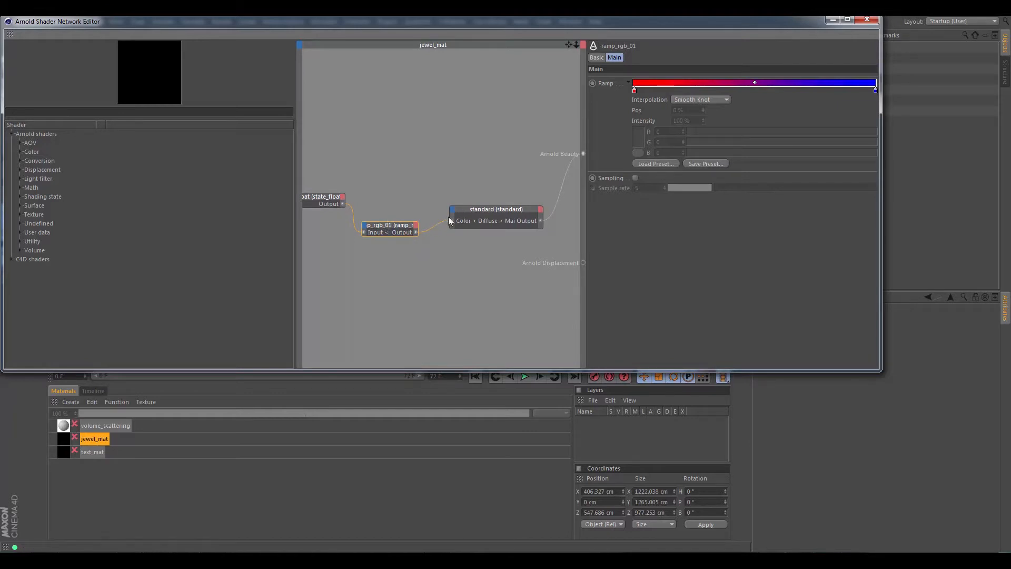
{"action": "left_click", "coordinate": [485, 211]}
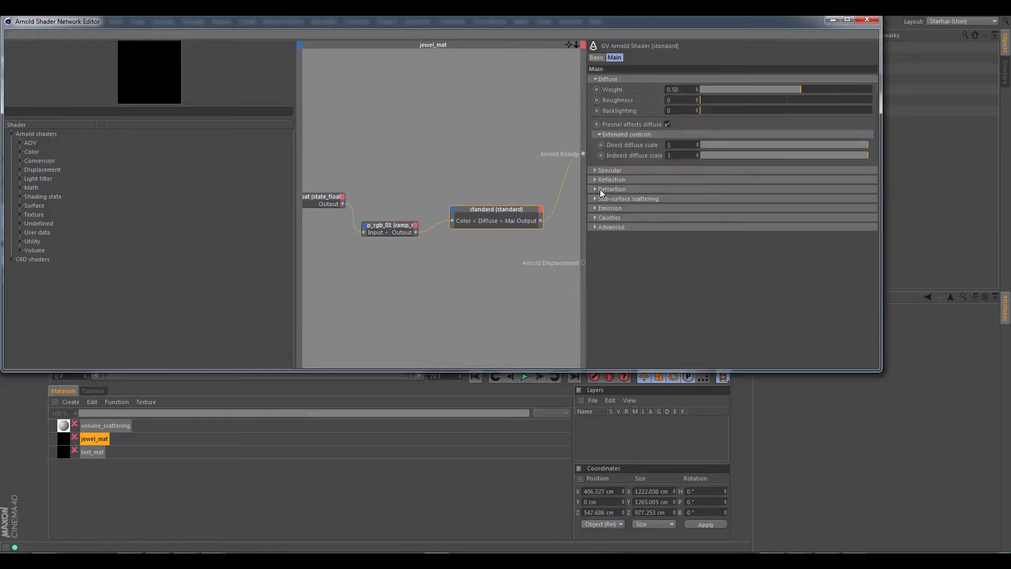
{"action": "left_click", "coordinate": [595, 189]}
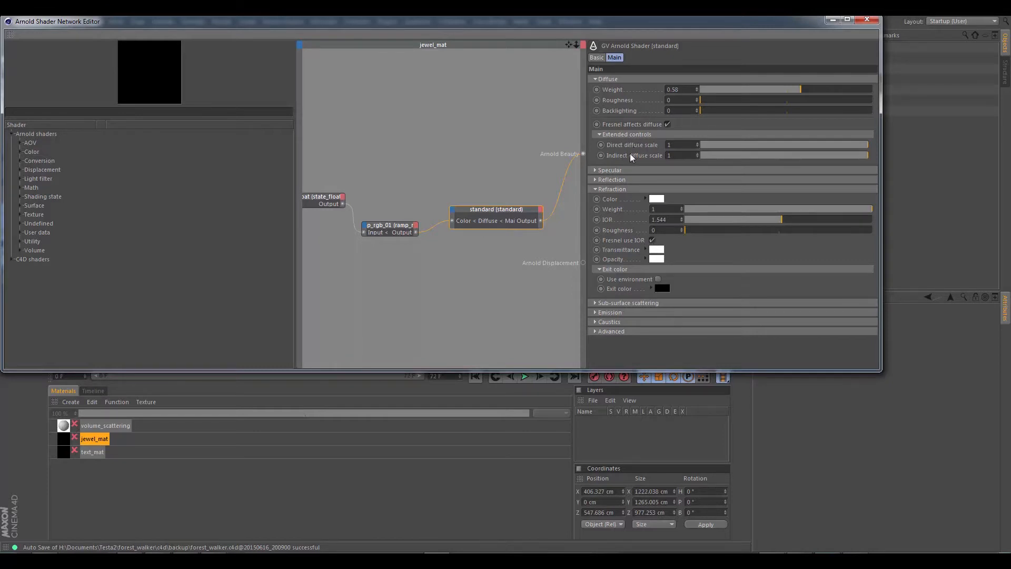
{"action": "left_click", "coordinate": [594, 170]}
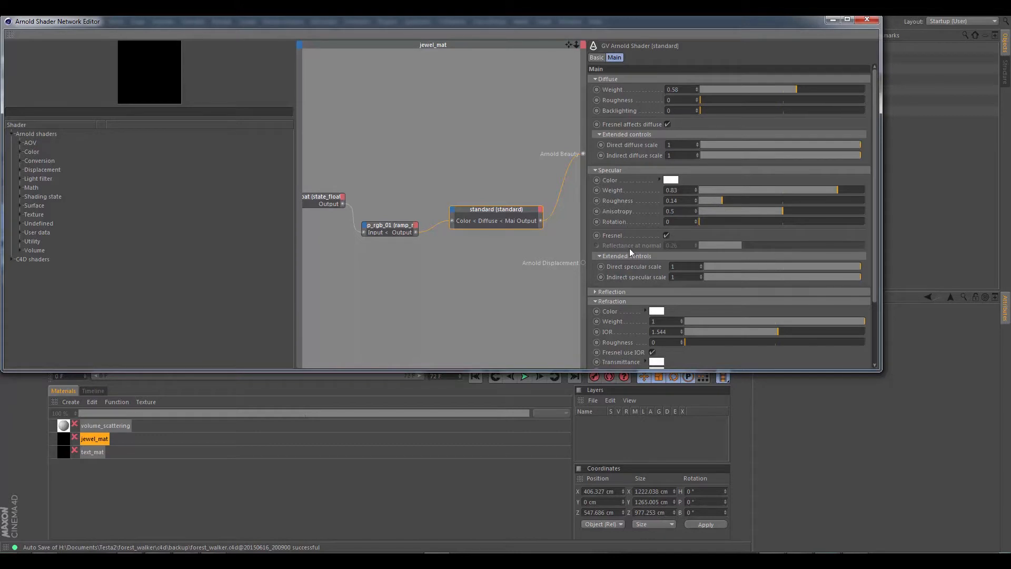
{"action": "scroll", "coordinate": [608, 238], "scroll_direction": "down", "scroll_amount": 3}
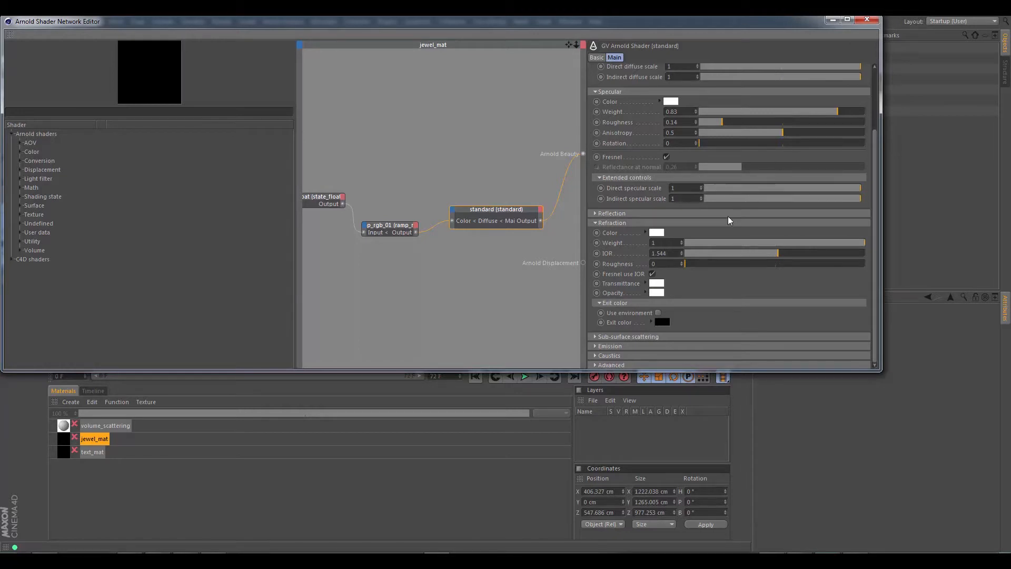
Step: Close the jewel_mat network, open the text_mat shader network and show the alCellNoise node's settings
{"action": "left_click", "coordinate": [867, 21]}
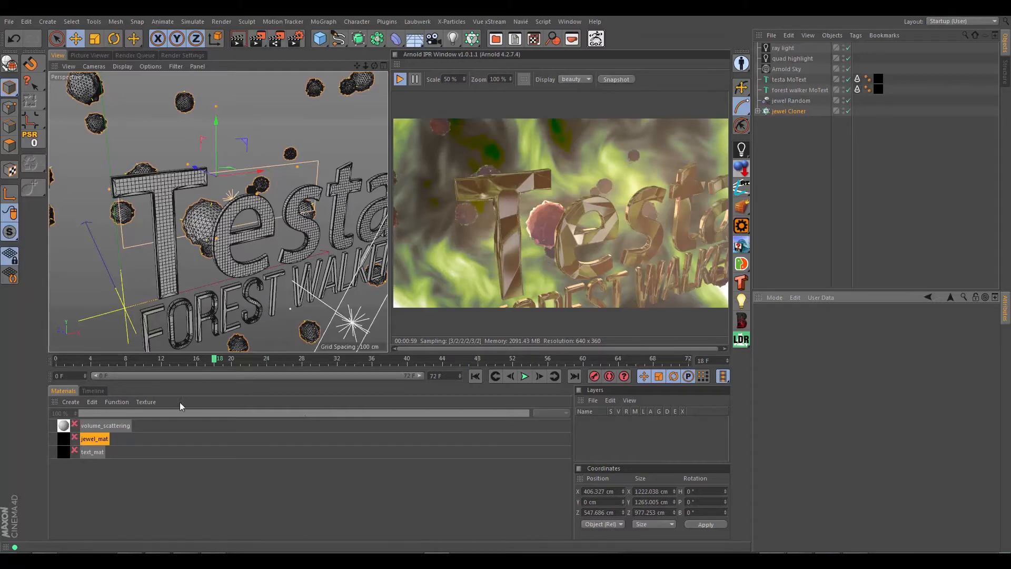
{"action": "left_click", "coordinate": [90, 452]}
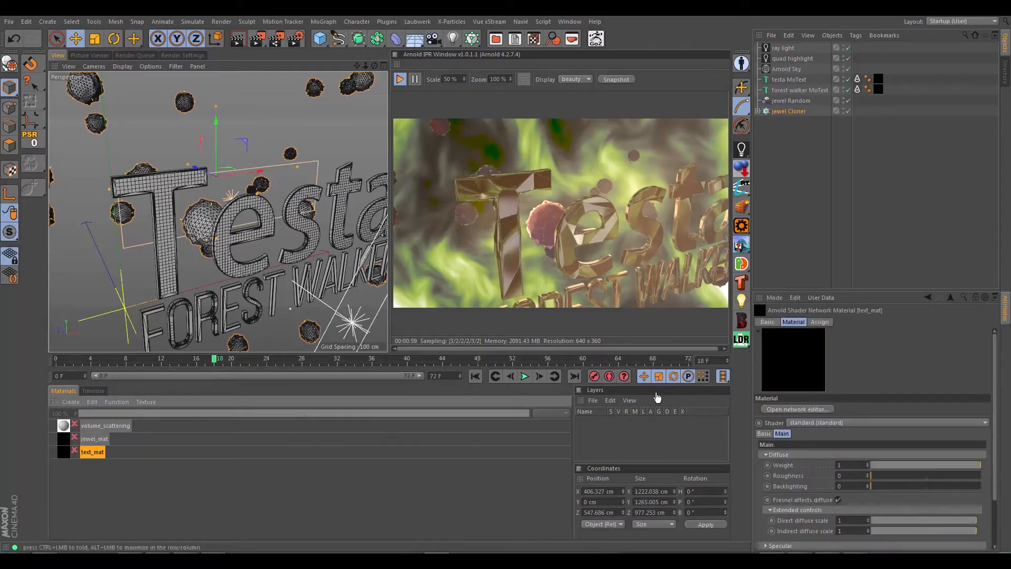
{"action": "left_click", "coordinate": [771, 409]}
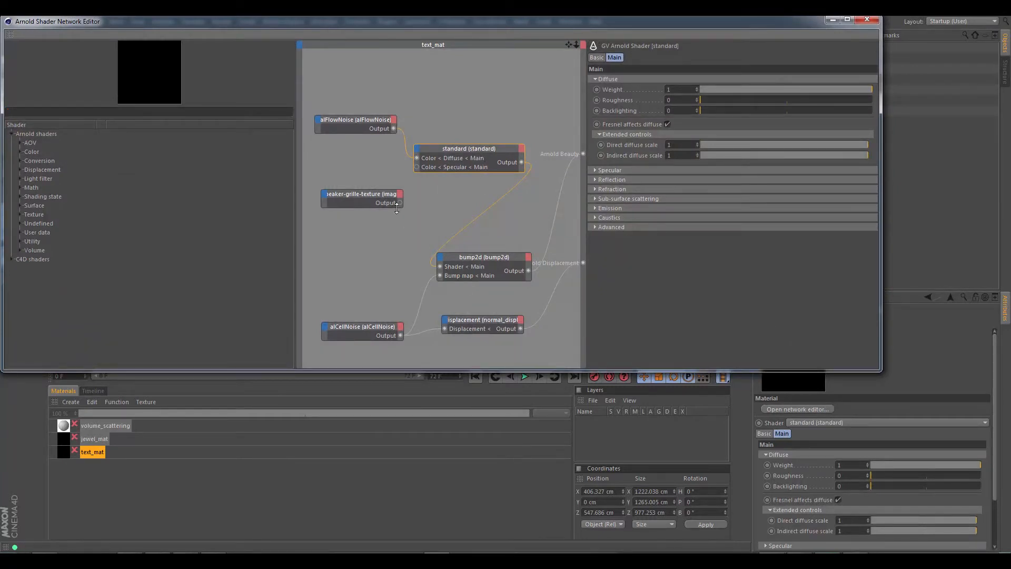
{"action": "left_click", "coordinate": [358, 327]}
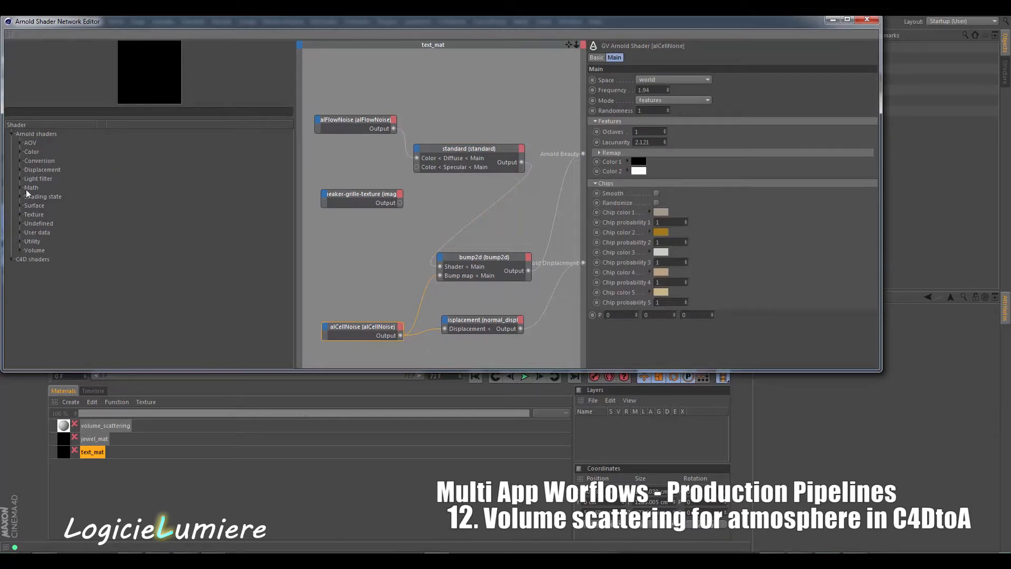
Step: Filter the shader list by "al" and look through the available alShaders surface and texture nodes
{"action": "left_click", "coordinate": [47, 112]}
{"action": "type", "text": "al"}
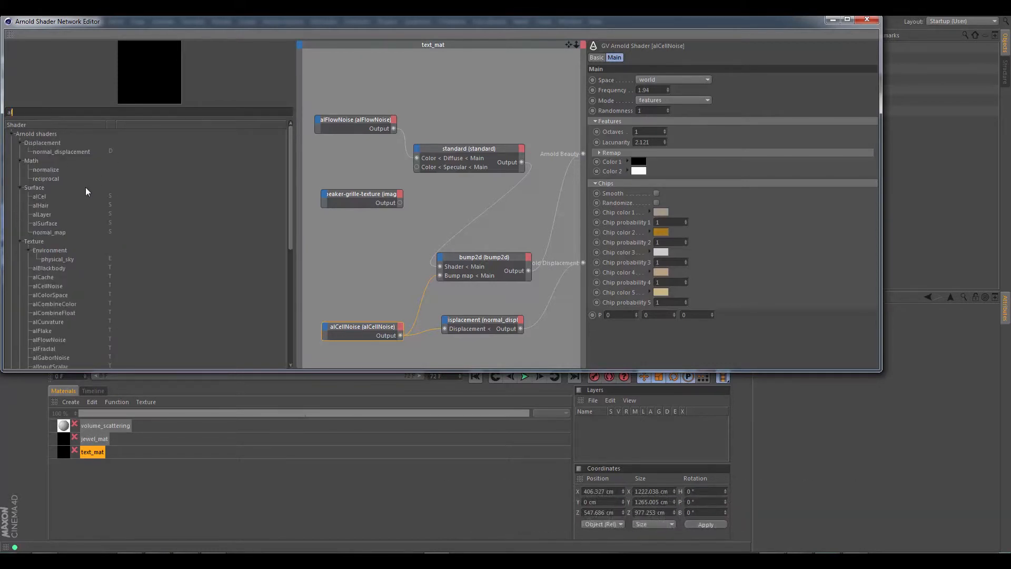
{"action": "scroll", "coordinate": [37, 294], "scroll_direction": "down", "scroll_amount": 8}
{"action": "scroll", "coordinate": [37, 295], "scroll_direction": "up", "scroll_amount": 7}
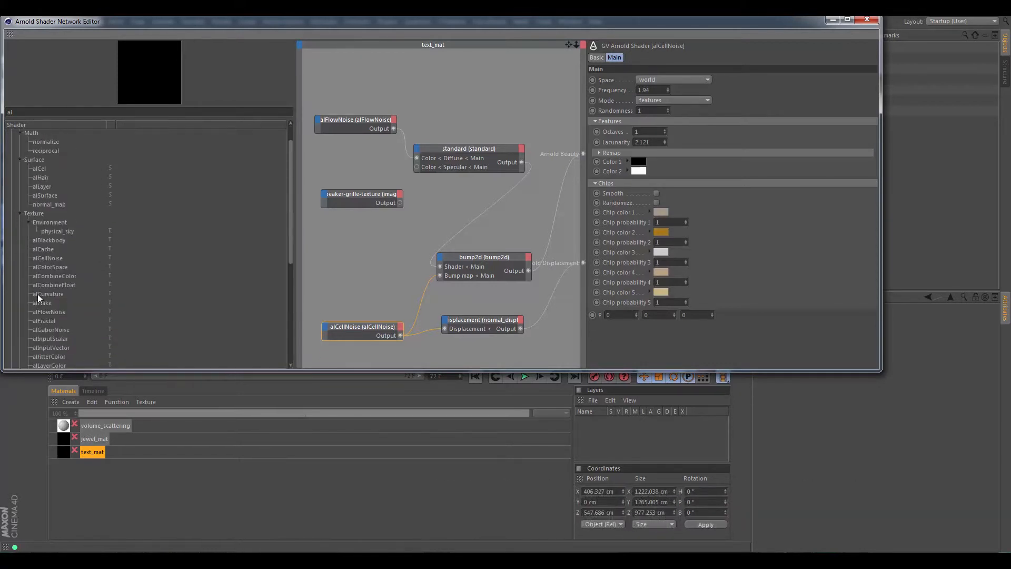
{"action": "scroll", "coordinate": [37, 295], "scroll_direction": "down", "scroll_amount": 7}
{"action": "scroll", "coordinate": [37, 295], "scroll_direction": "up", "scroll_amount": 8}
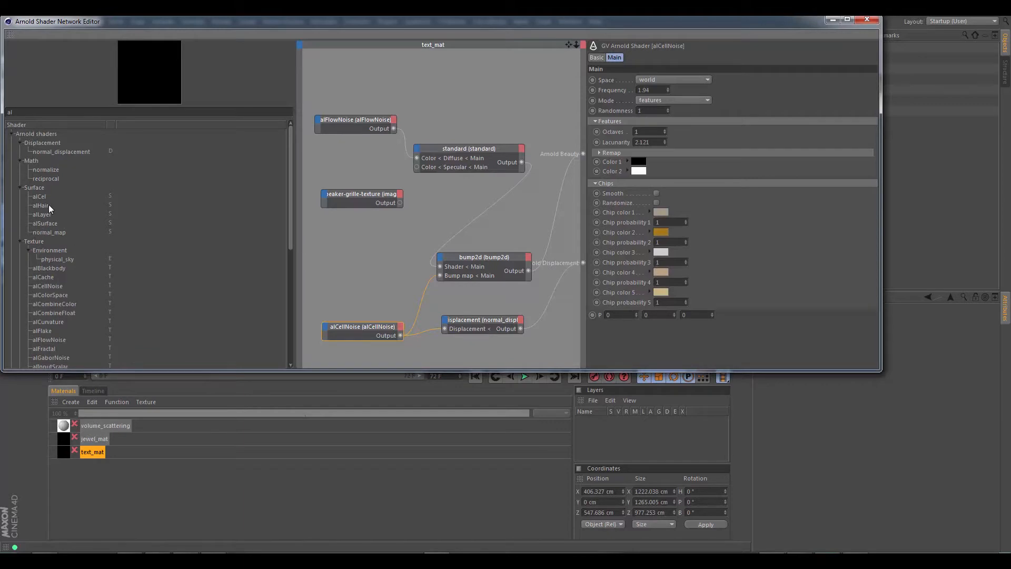
{"action": "scroll", "coordinate": [69, 265], "scroll_direction": "down", "scroll_amount": 8}
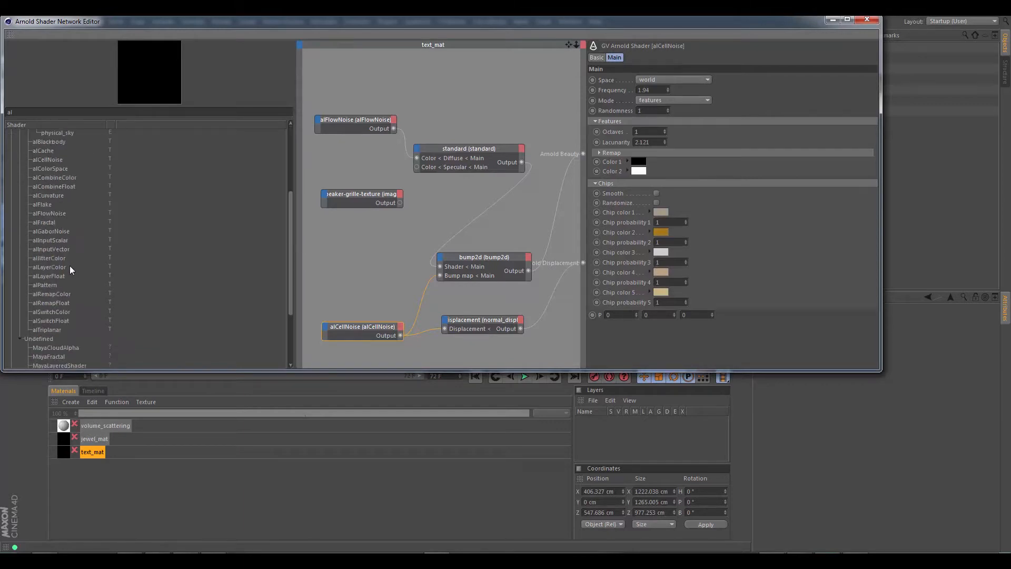
{"action": "scroll", "coordinate": [69, 266], "scroll_direction": "up", "scroll_amount": 8}
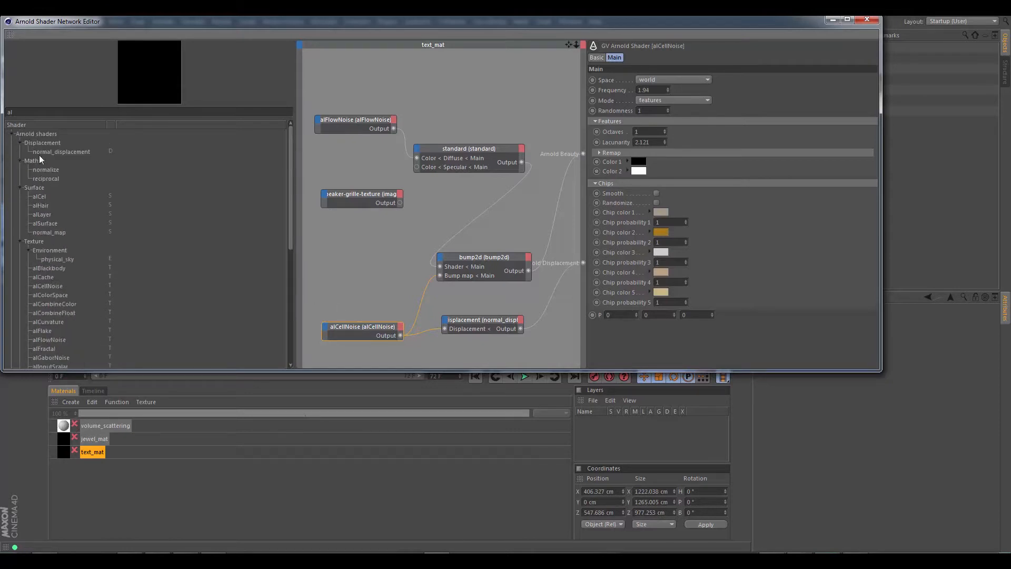
Step: Show the settings of the normal_displacement node in the text_mat network and compare them with the displaced lettering in the IPR render
{"action": "scroll", "coordinate": [45, 188], "scroll_direction": "down", "scroll_amount": 5}
{"action": "scroll", "coordinate": [50, 268], "scroll_direction": "up", "scroll_amount": 5}
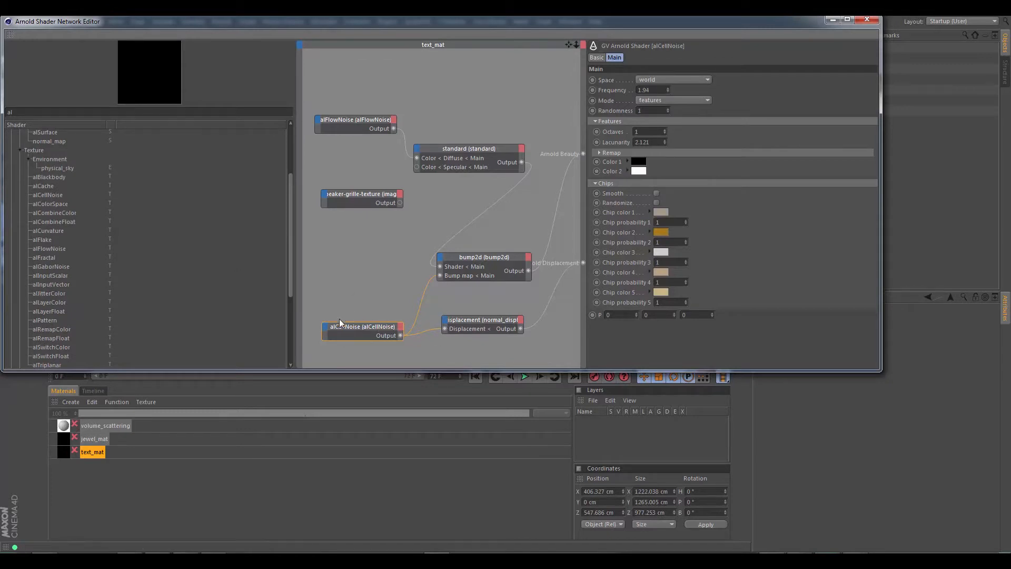
{"action": "left_click", "coordinate": [488, 328]}
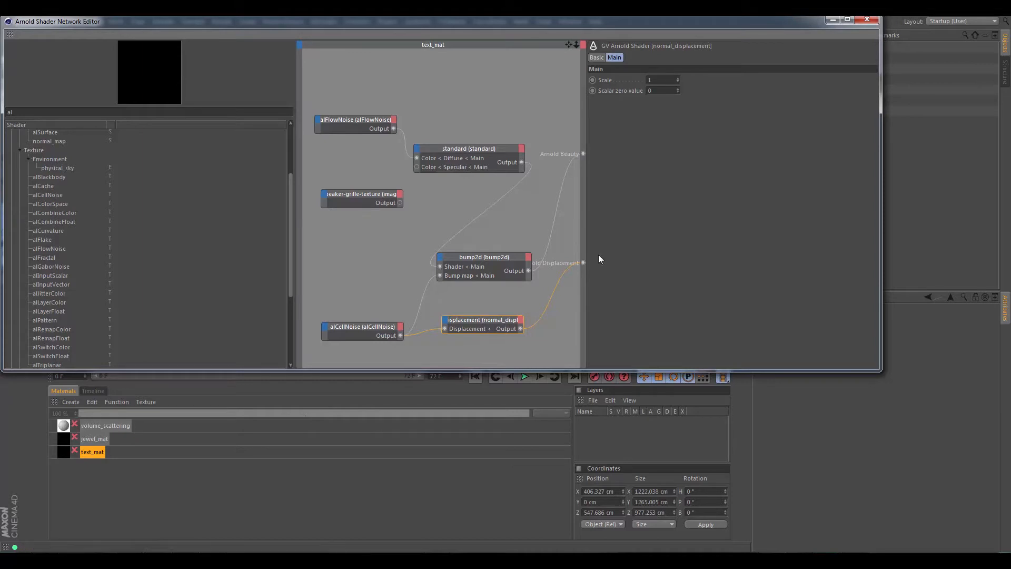
{"action": "left_click_drag", "start_coordinate": [659, 32], "coordinate": [679, 379]}
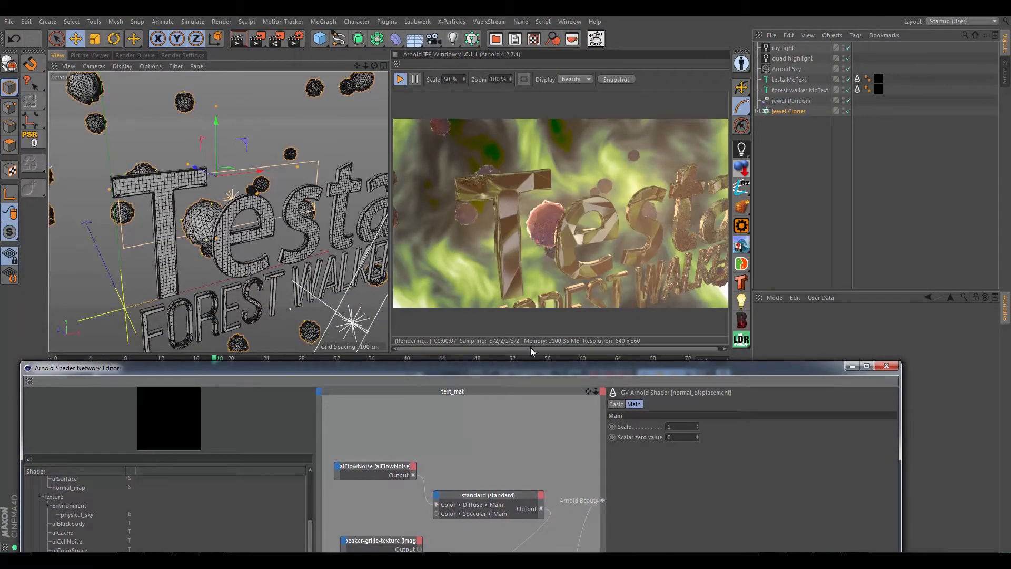
{"action": "left_click_drag", "start_coordinate": [538, 367], "coordinate": [545, 111]}
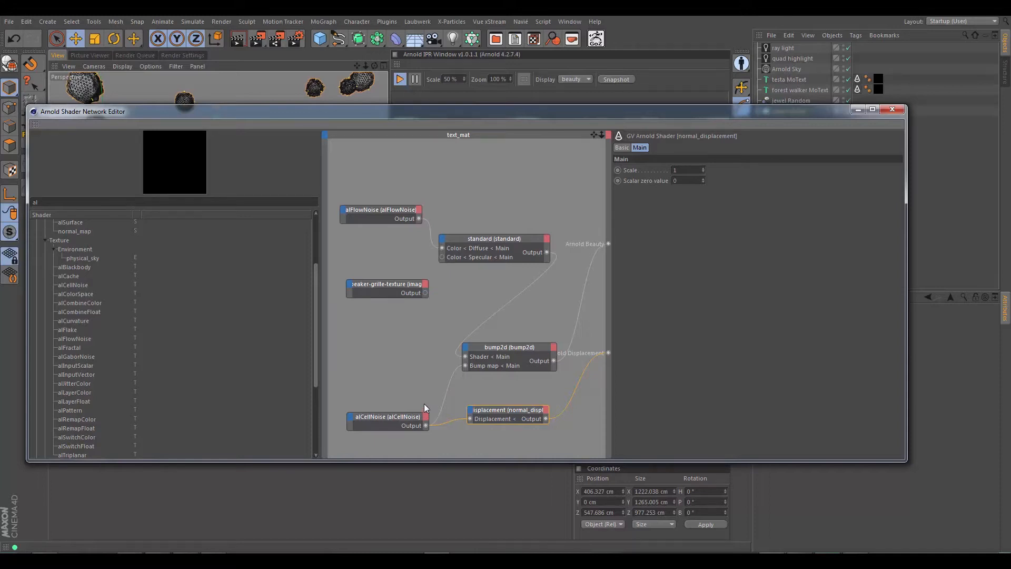
Step: Review the alCellNoise node's feature settings and the Bump height of the bump2d node it feeds
{"action": "left_click", "coordinate": [400, 419]}
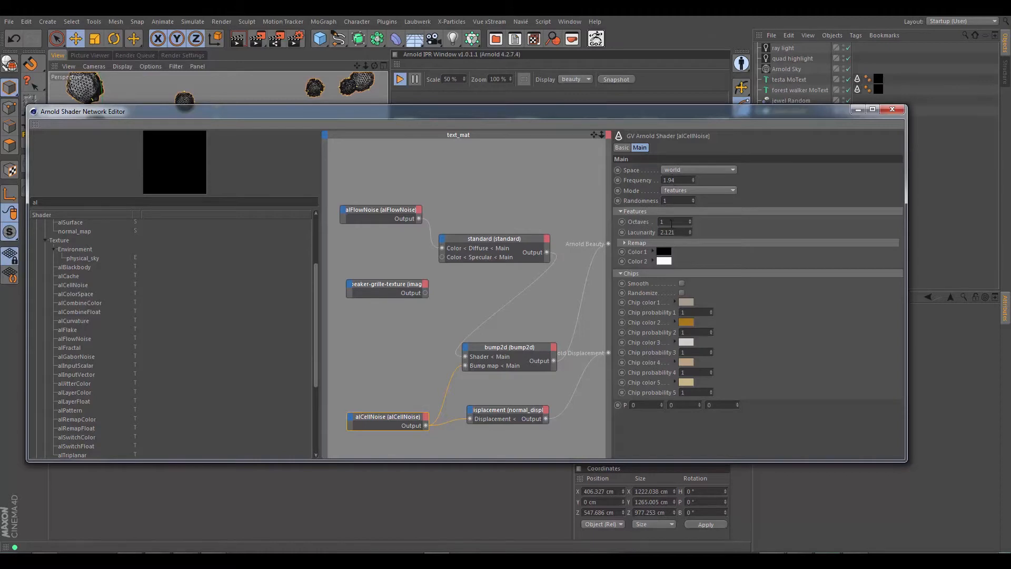
{"action": "left_click", "coordinate": [502, 349]}
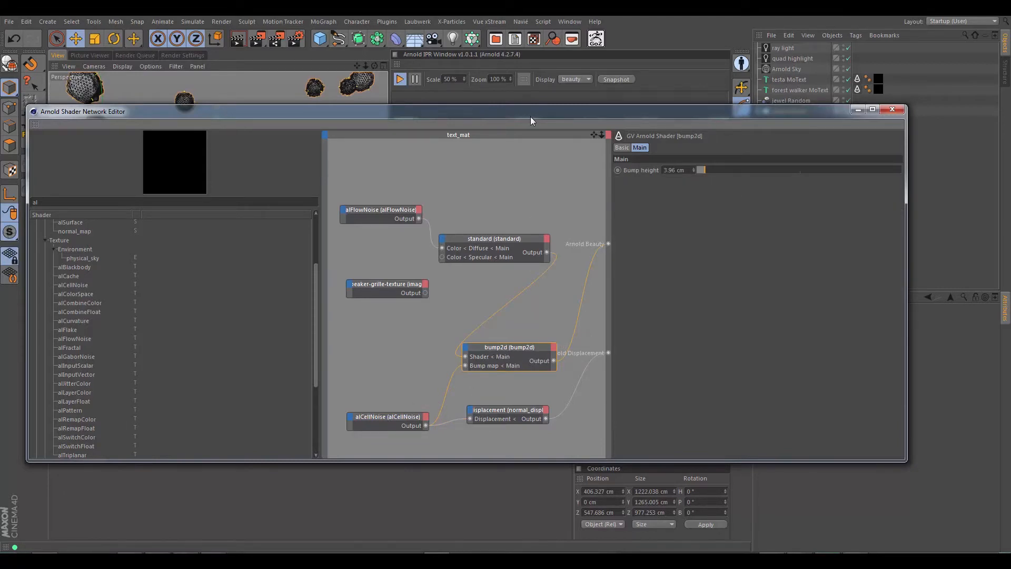
{"action": "left_click_drag", "start_coordinate": [531, 121], "coordinate": [532, 162]}
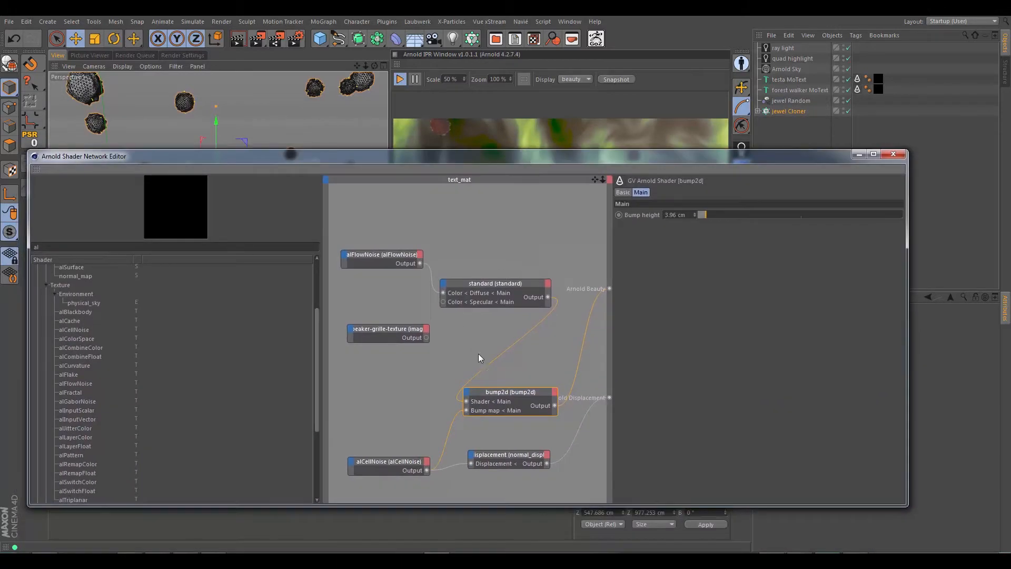
Step: Examine the alFlowNoise settings and colors against the IPR render, and close the shader network editor
{"action": "left_click", "coordinate": [395, 256]}
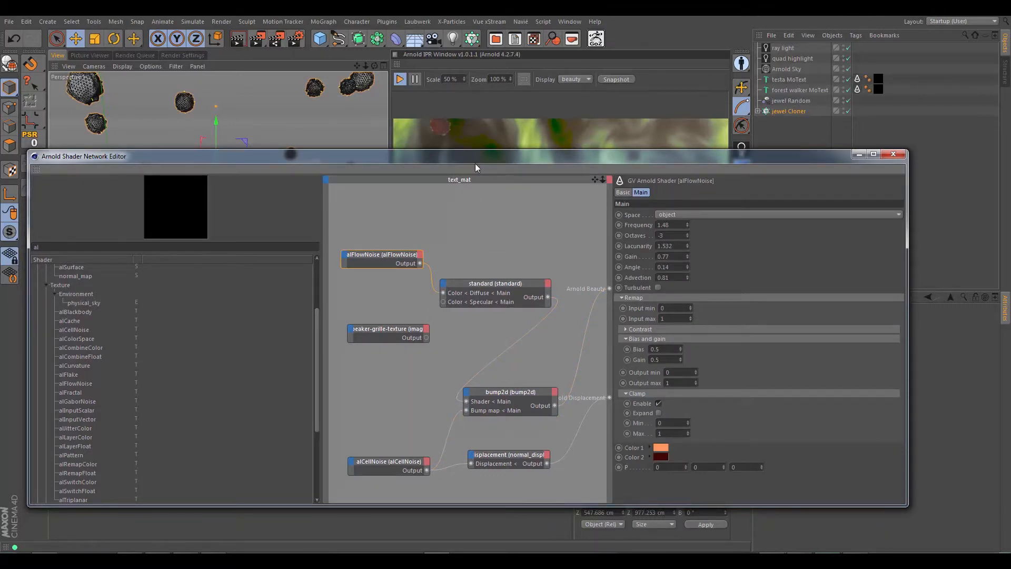
{"action": "left_click_drag", "start_coordinate": [475, 167], "coordinate": [490, 323]}
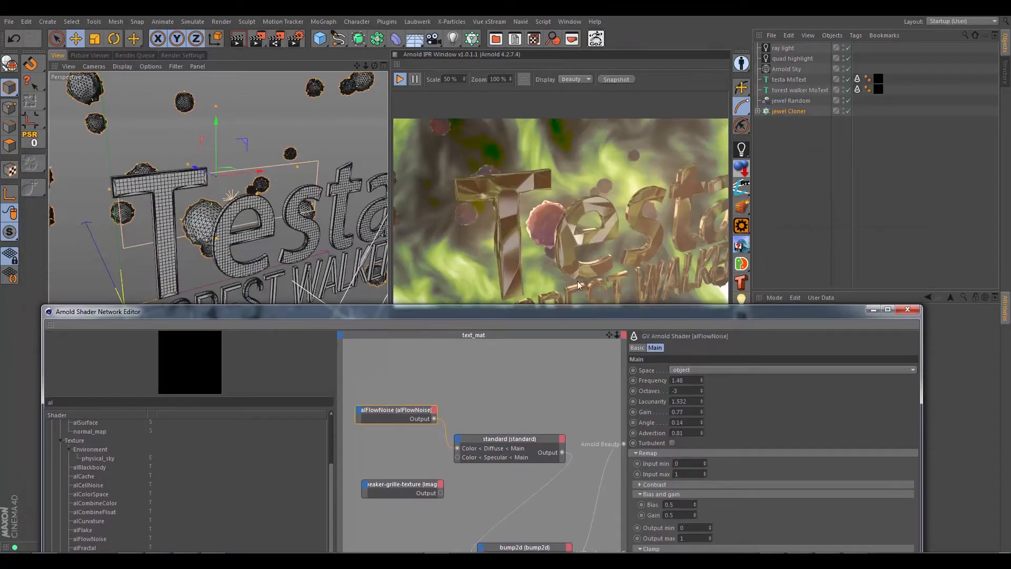
{"action": "left_click_drag", "start_coordinate": [559, 314], "coordinate": [541, 121]}
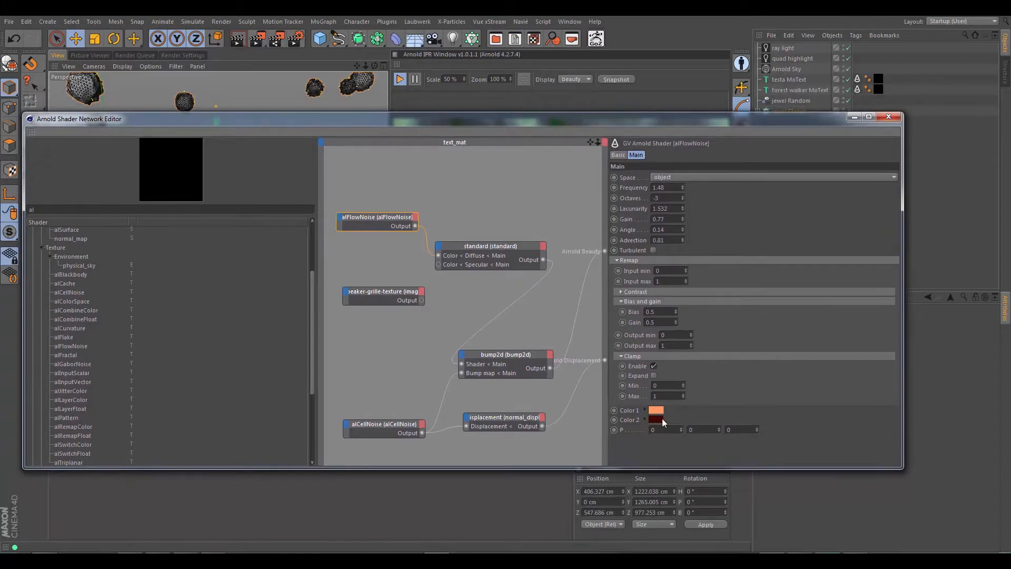
{"action": "left_click", "coordinate": [888, 118]}
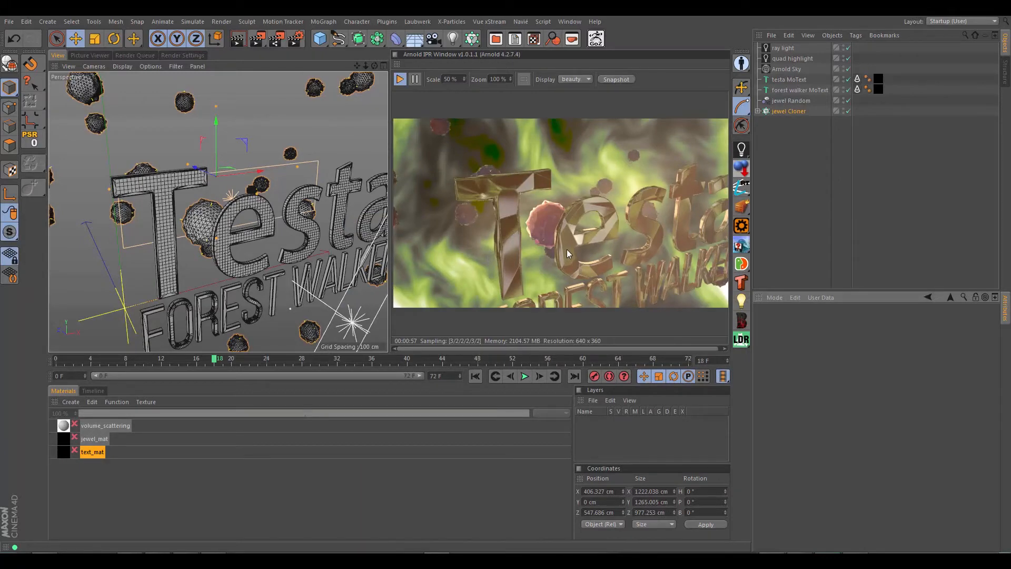
Step: Select the quad highlight light and inspect its placement and effect on the title text and jewels from several angles
{"action": "scroll", "coordinate": [258, 232], "scroll_direction": "down", "scroll_amount": 4}
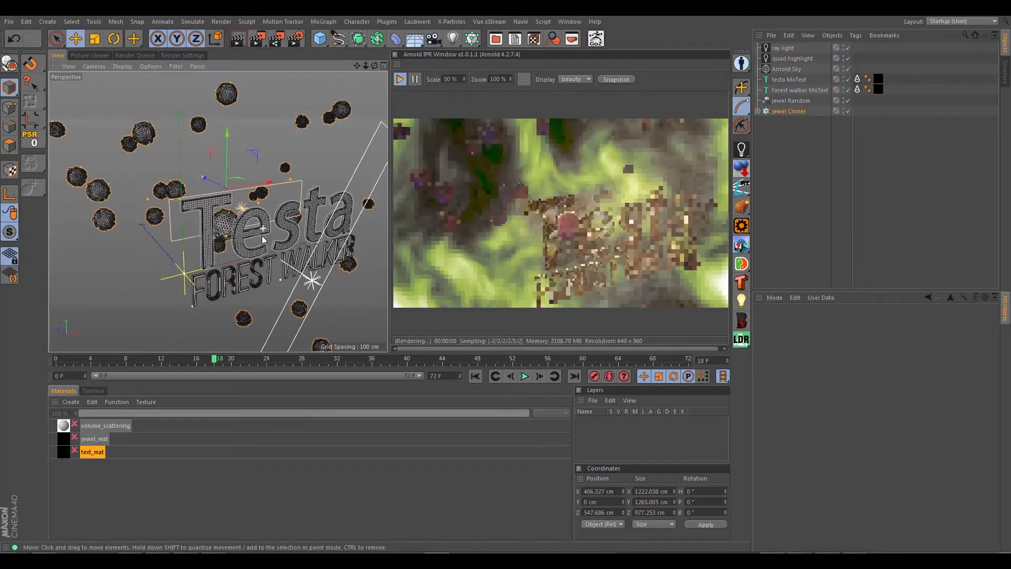
{"action": "scroll", "coordinate": [248, 227], "scroll_direction": "up", "scroll_amount": 4}
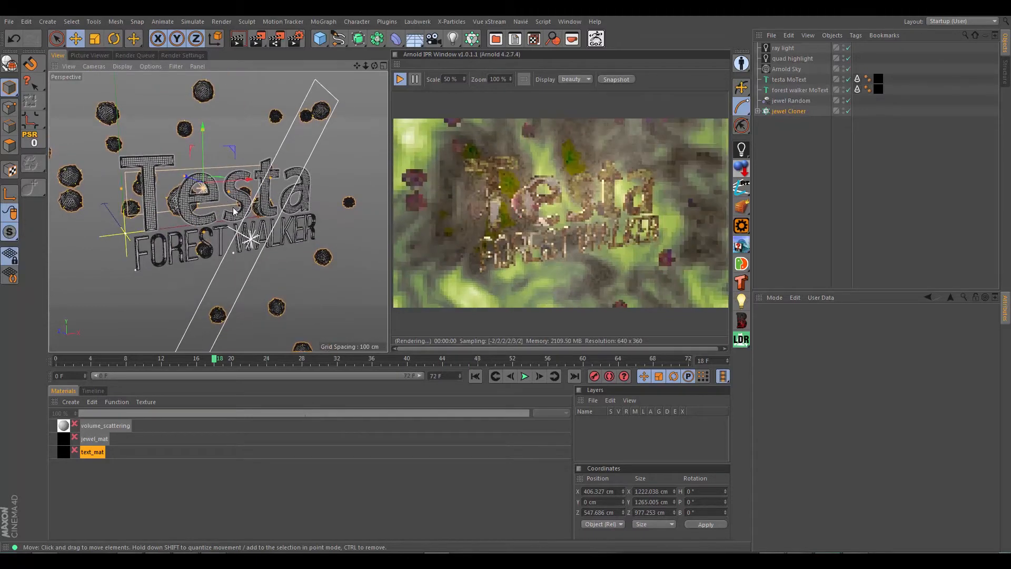
{"action": "scroll", "coordinate": [211, 216], "scroll_direction": "up", "scroll_amount": 4}
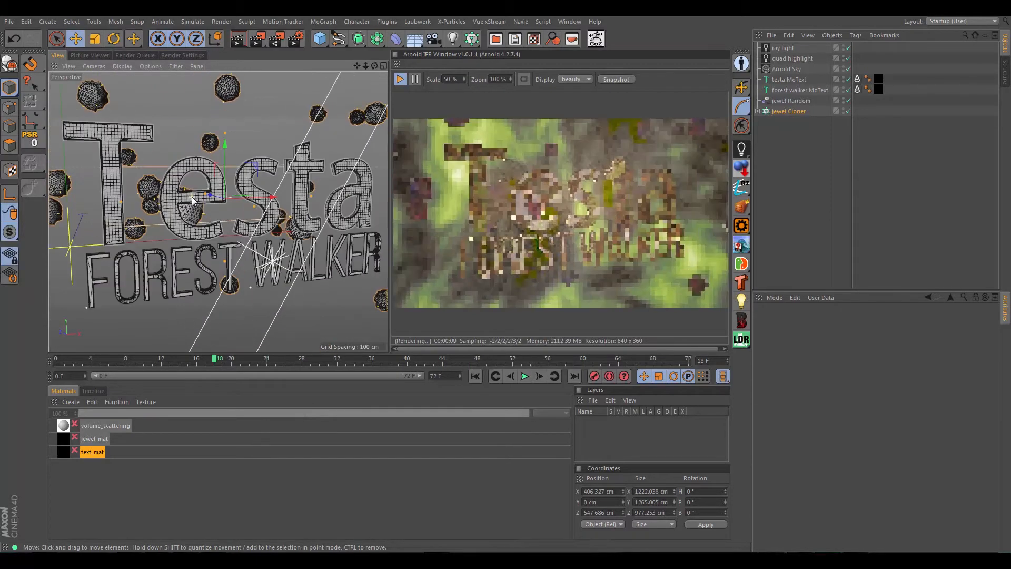
{"action": "scroll", "coordinate": [200, 205], "scroll_direction": "up", "scroll_amount": 2}
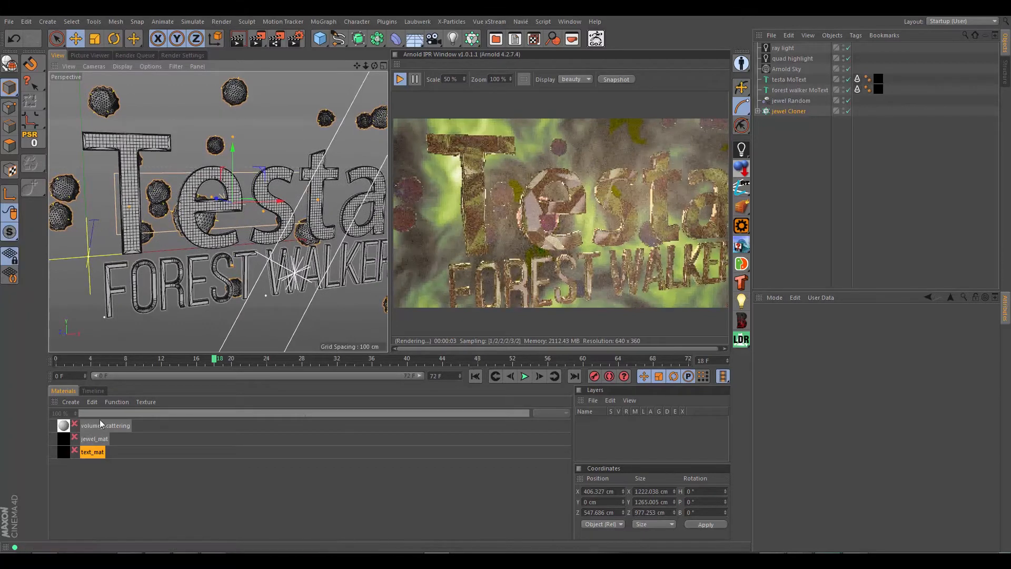
{"action": "left_click", "coordinate": [791, 57]}
{"action": "left_click_drag", "start_coordinate": [313, 257], "coordinate": [343, 267], "text": "alt"}
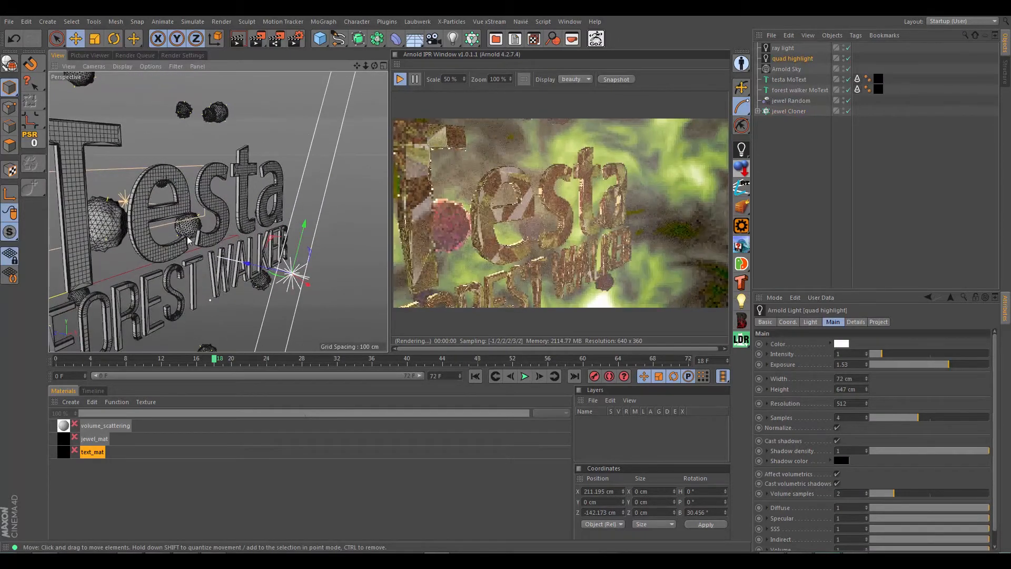
{"action": "left_click_drag", "start_coordinate": [293, 226], "coordinate": [179, 232], "text": "alt"}
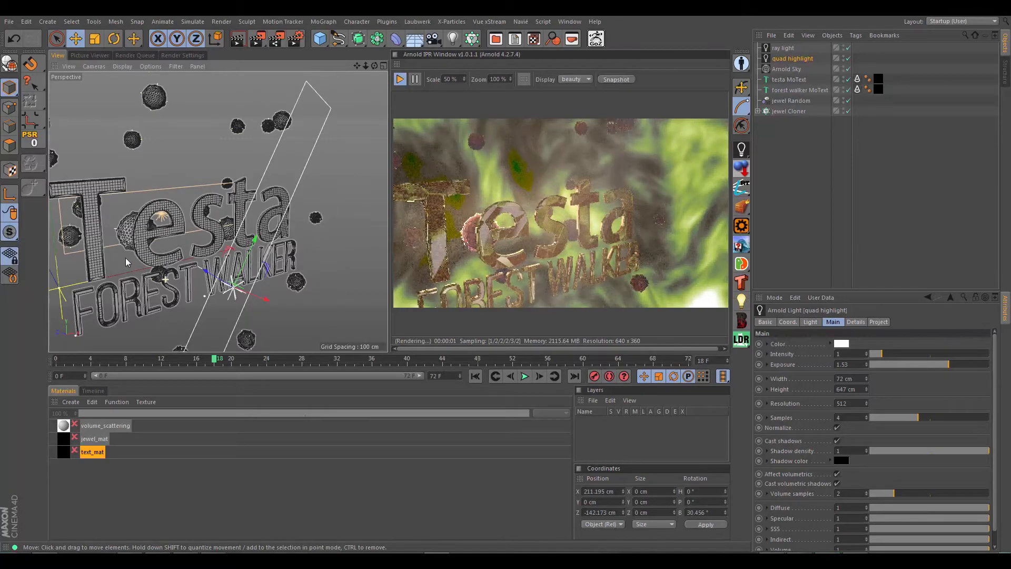
{"action": "left_click_drag", "start_coordinate": [190, 251], "coordinate": [148, 219], "text": "alt"}
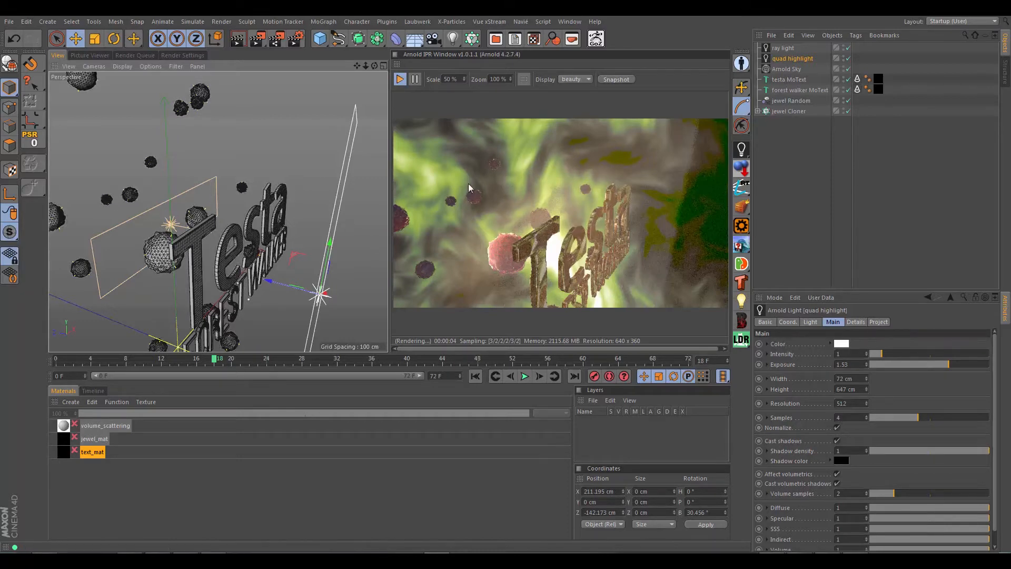
{"action": "left_click_drag", "start_coordinate": [175, 234], "coordinate": [135, 185], "text": "alt"}
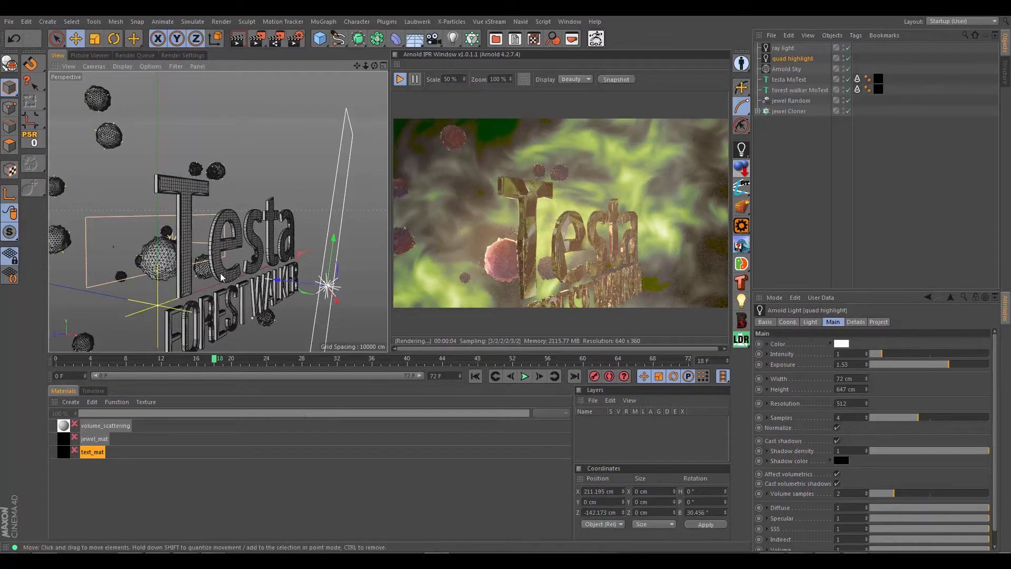
{"action": "mouse_move", "coordinate": [222, 273]}
{"action": "left_mouse_down", "text": "alt"}
{"action": "mouse_move", "coordinate": [200, 279]}
{"action": "mouse_move", "coordinate": [254, 227]}
{"action": "left_mouse_up", "text": "alt"}
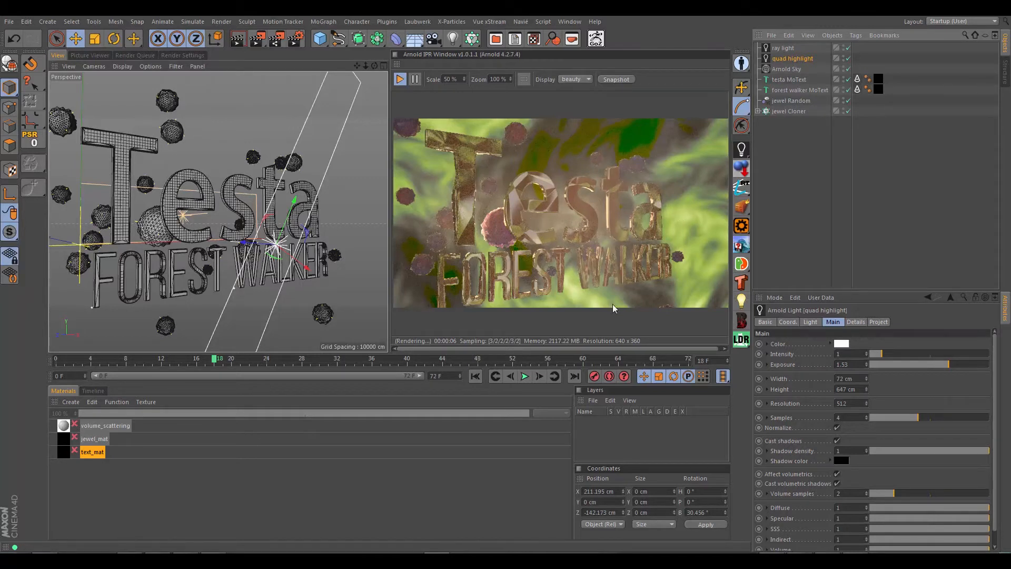
Step: Open the main settings of the volume_scattering material and raise its Density to 0.64 and finally to 1
{"action": "left_click", "coordinate": [119, 425]}
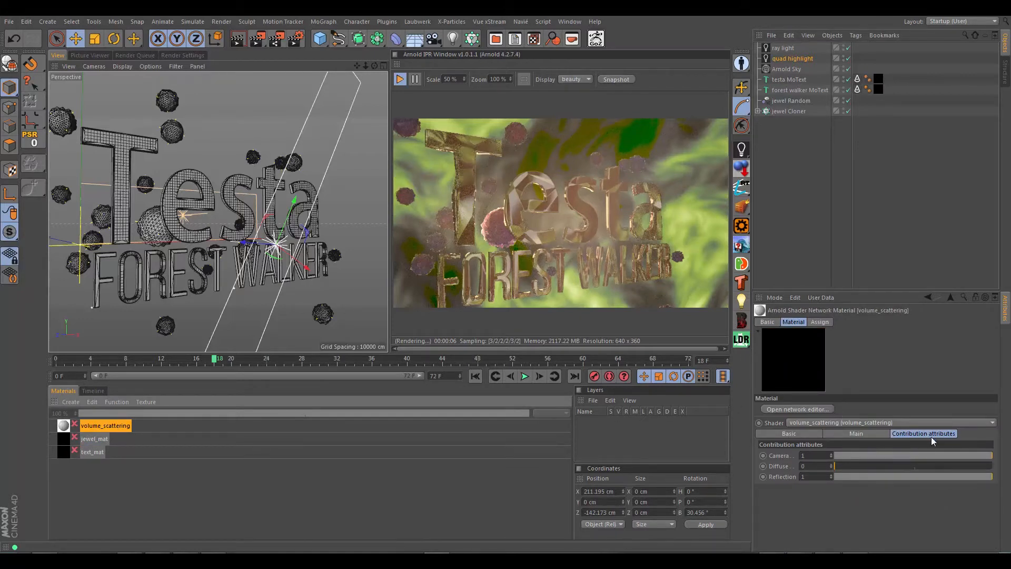
{"action": "left_click", "coordinate": [872, 431]}
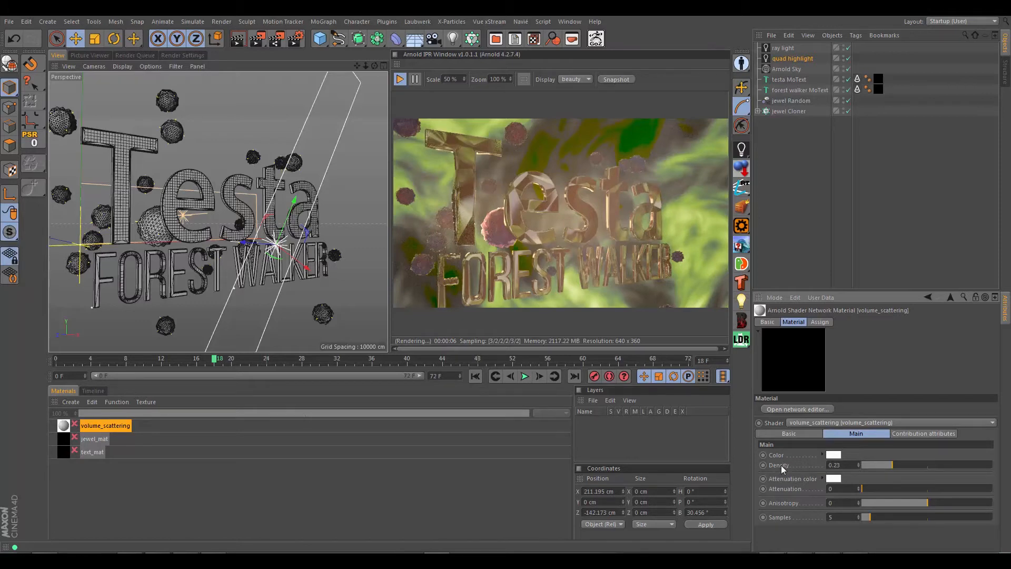
{"action": "left_click", "coordinate": [946, 463]}
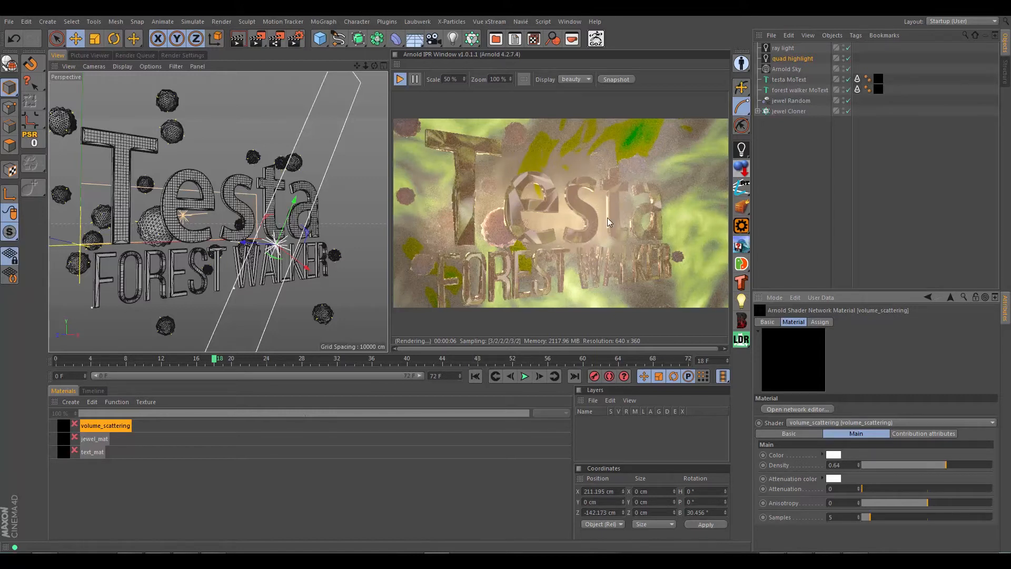
{"action": "left_click", "coordinate": [993, 466]}
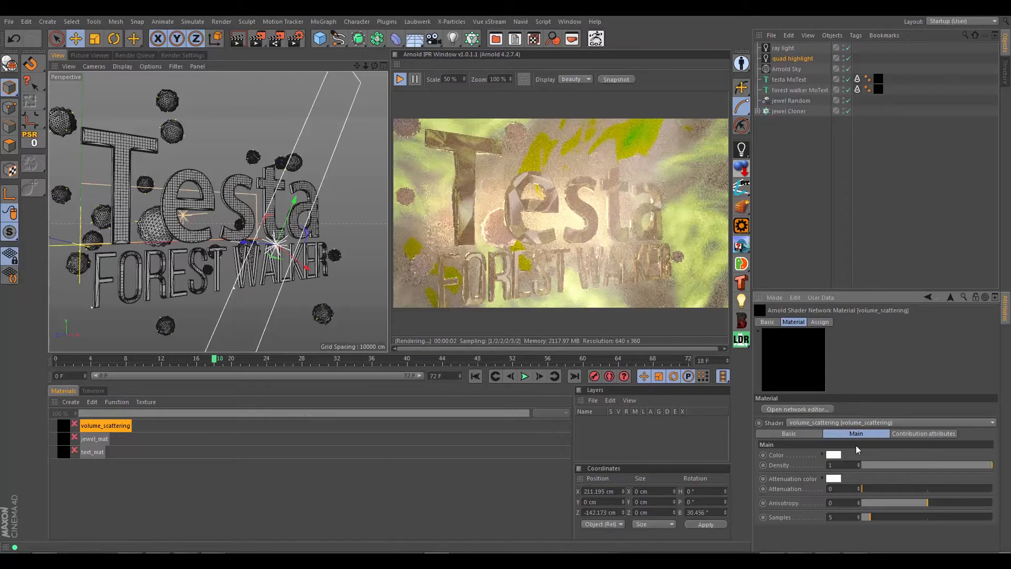
Step: Try a grey scattering color with RGB 132, 132, 132 and restore it to white
{"action": "left_click", "coordinate": [834, 456]}
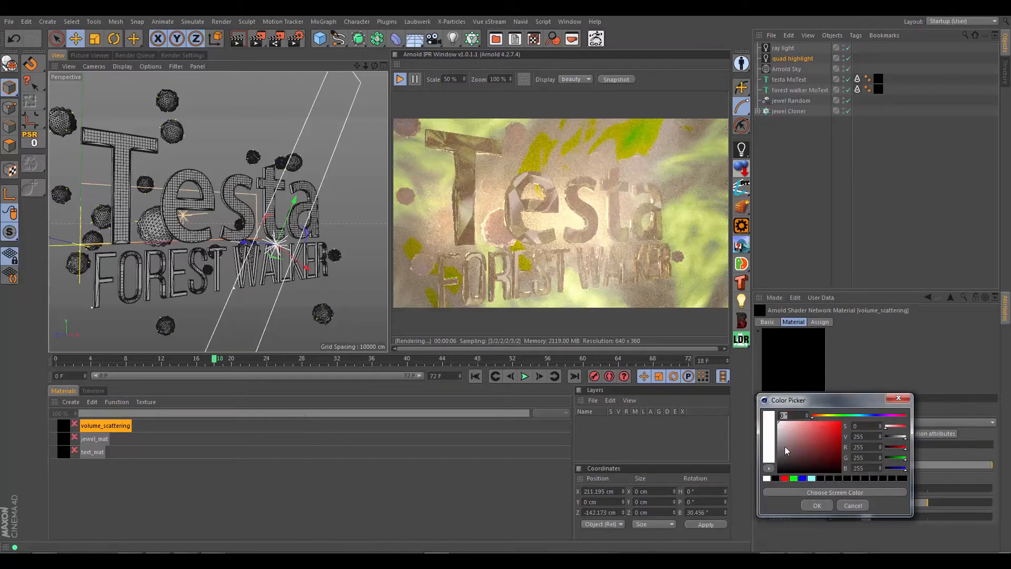
{"action": "left_click", "coordinate": [810, 503]}
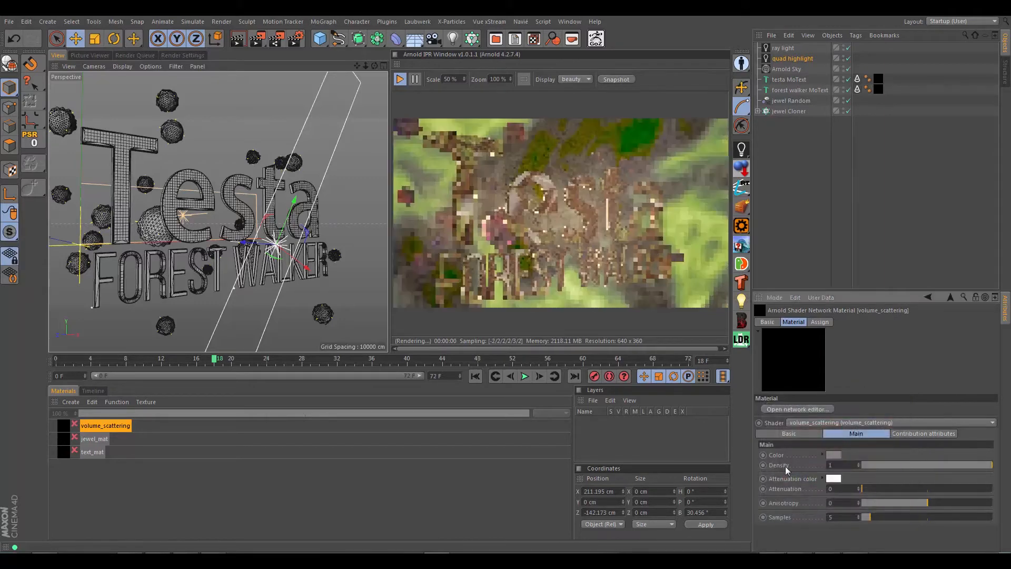
{"action": "left_click", "coordinate": [835, 455]}
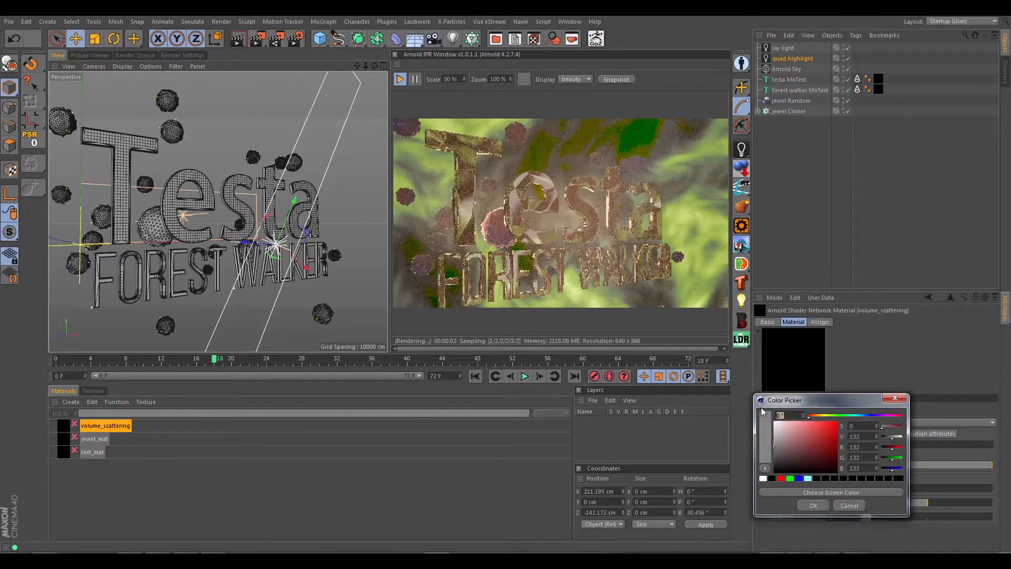
{"action": "left_click_drag", "start_coordinate": [774, 444], "coordinate": [774, 421]}
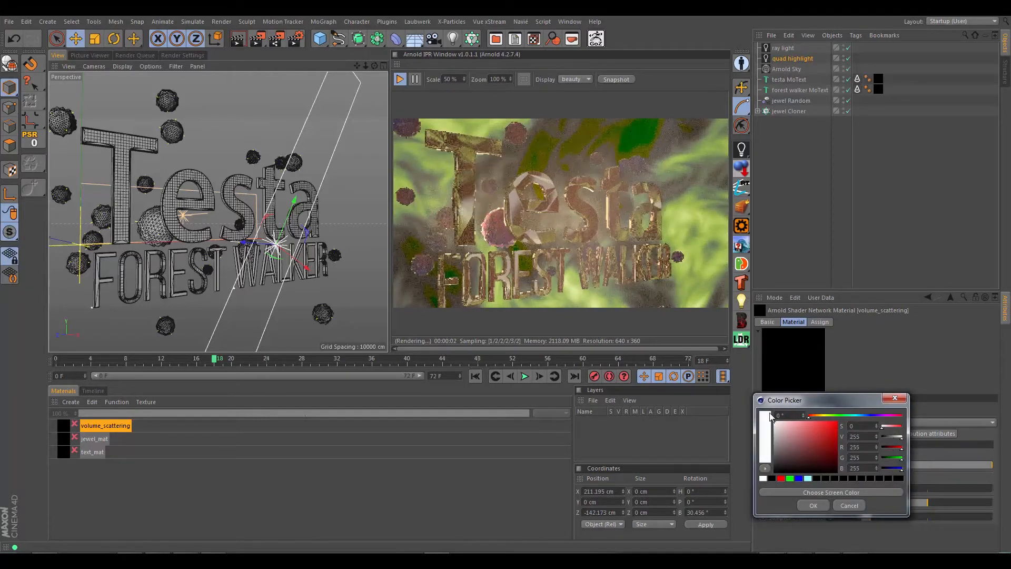
{"action": "left_click", "coordinate": [813, 505]}
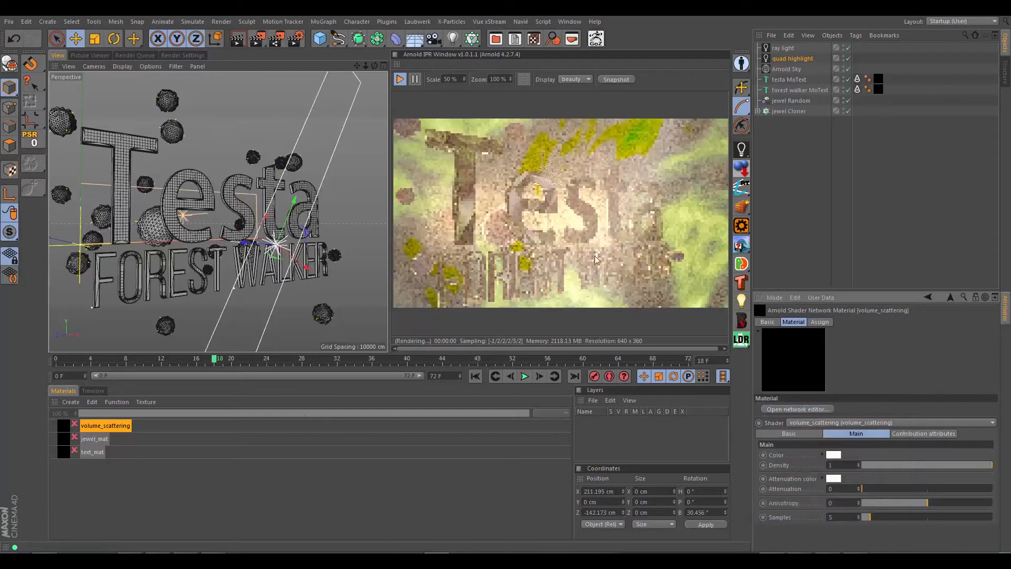
Step: Set the volume_scattering color to a light red with RGB 255, 80, 80
{"action": "left_click", "coordinate": [834, 455]}
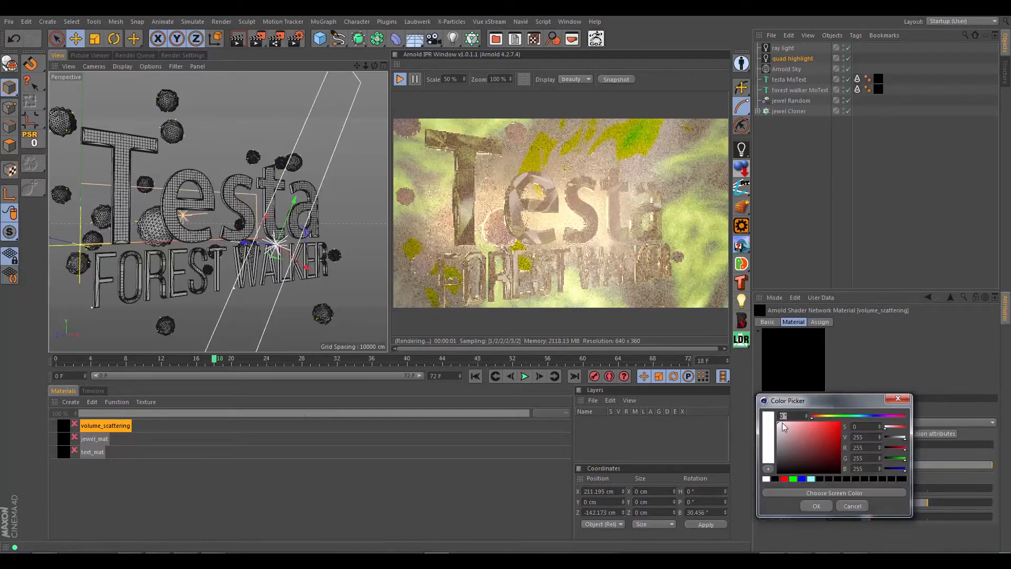
{"action": "left_click_drag", "start_coordinate": [801, 422], "coordinate": [820, 422]}
{"action": "left_click", "coordinate": [817, 506]}
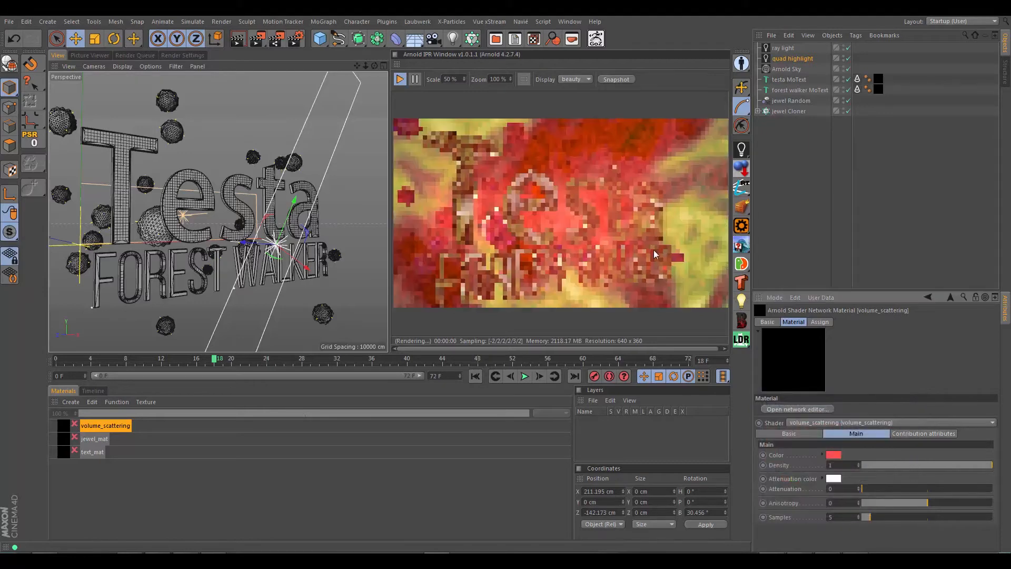
Step: Shift the hue of the volume_scattering color to a magenta of 296°
{"action": "left_click", "coordinate": [833, 455]}
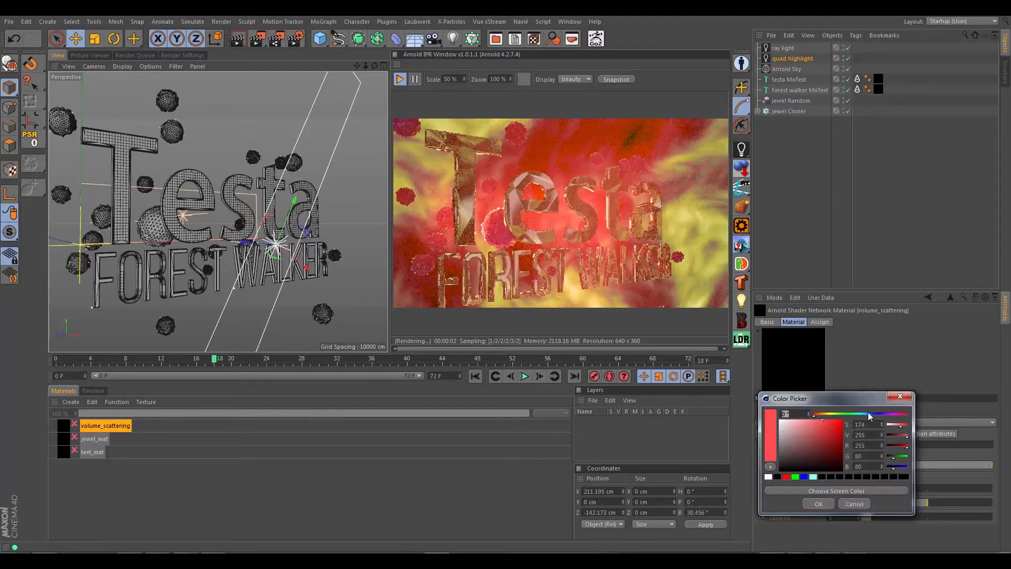
{"action": "left_click_drag", "start_coordinate": [870, 414], "coordinate": [890, 414]}
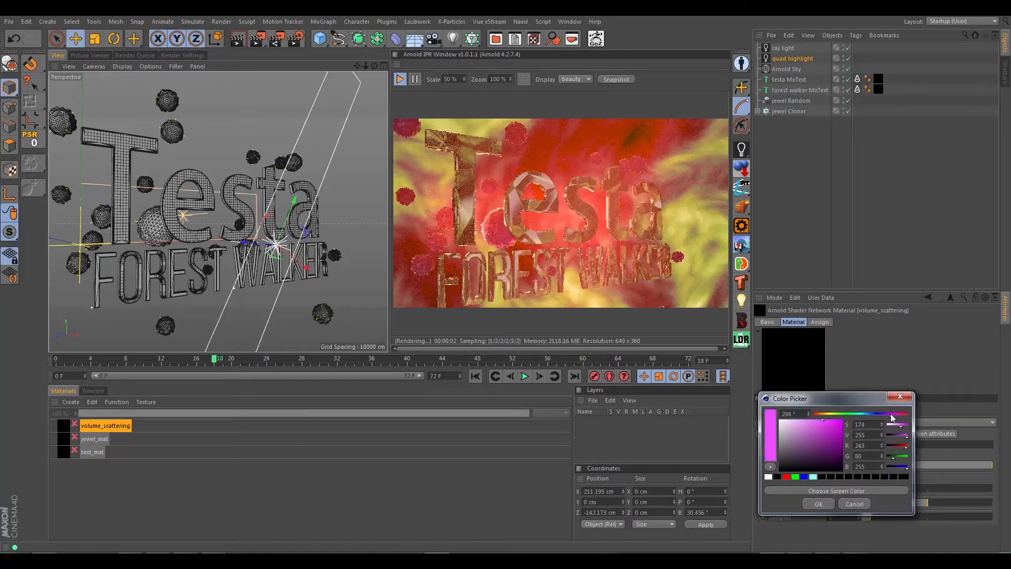
{"action": "left_click", "coordinate": [818, 503]}
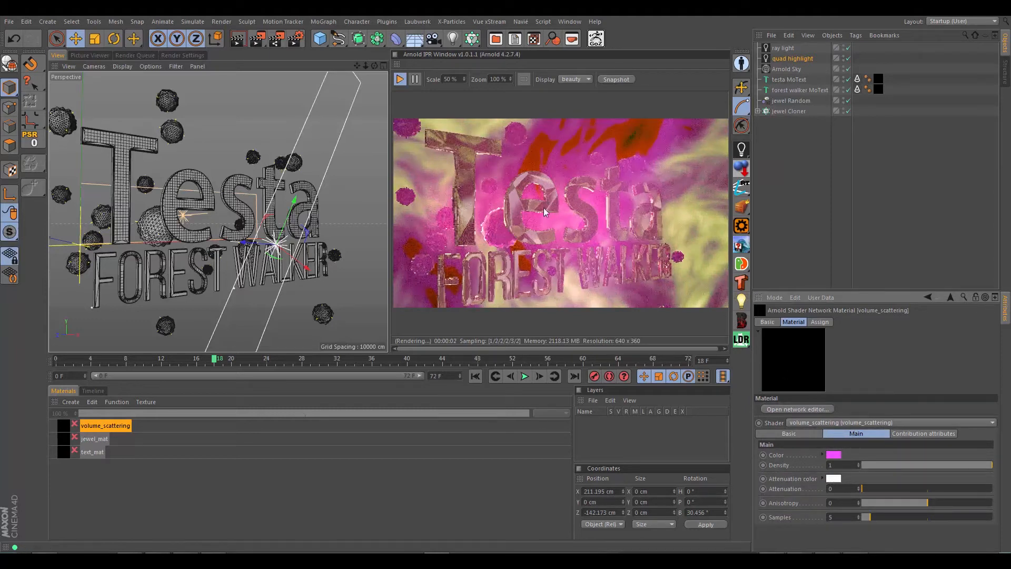
Step: Restore the volume_scattering color to white and set its attenuation color to pure red
{"action": "left_click", "coordinate": [833, 455]}
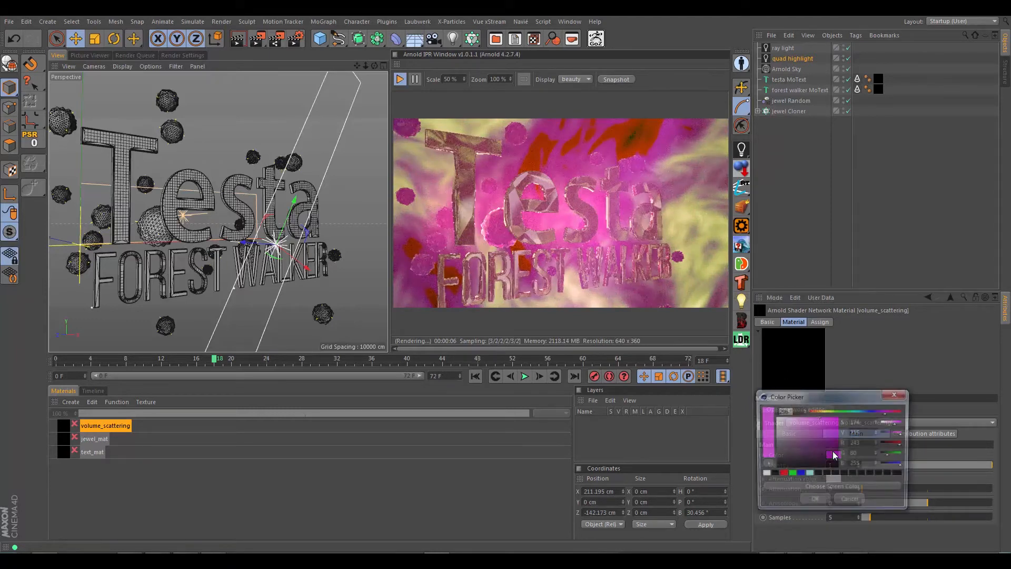
{"action": "left_click", "coordinate": [811, 499]}
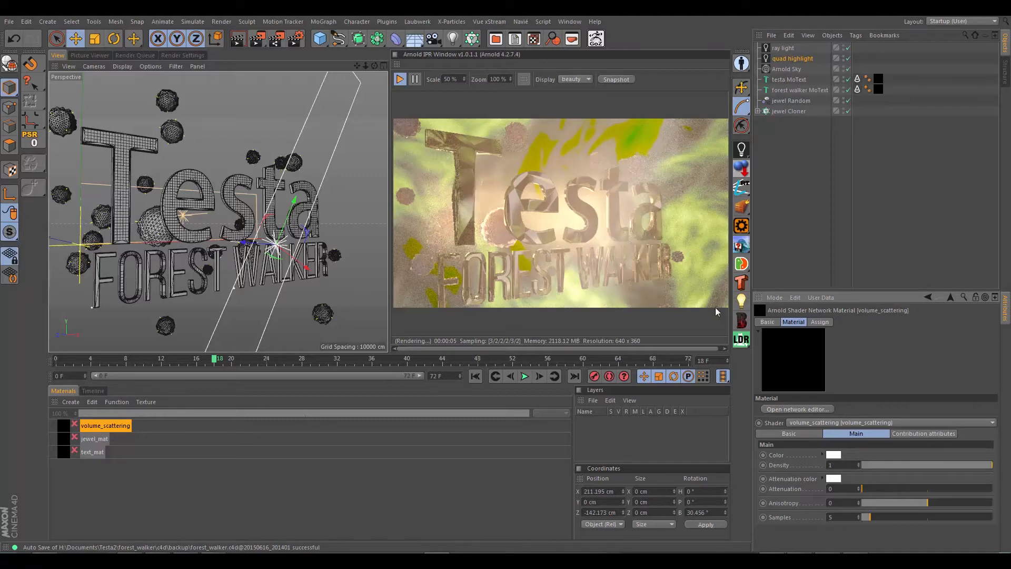
{"action": "left_click", "coordinate": [835, 479]}
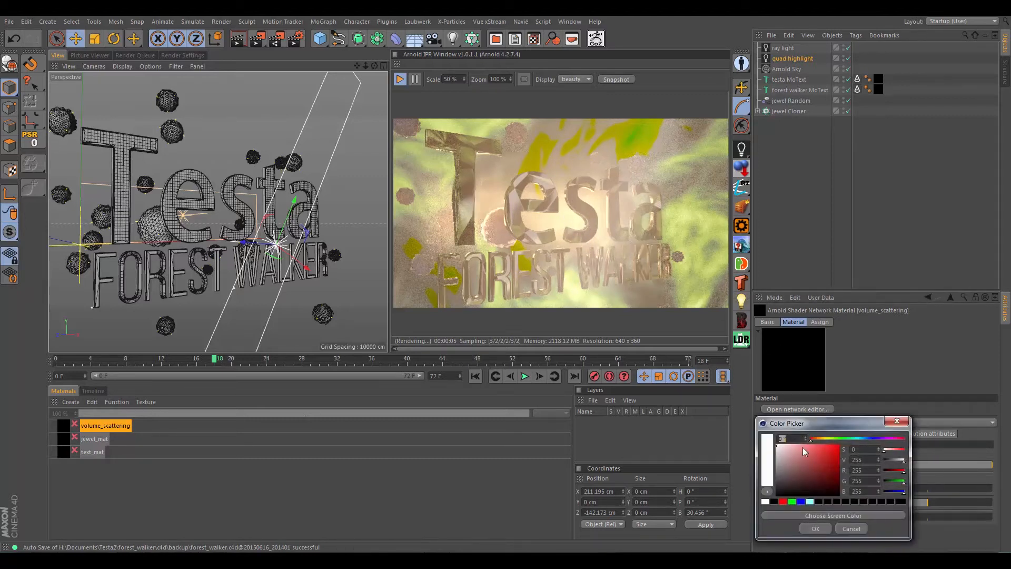
{"action": "left_click", "coordinate": [816, 528]}
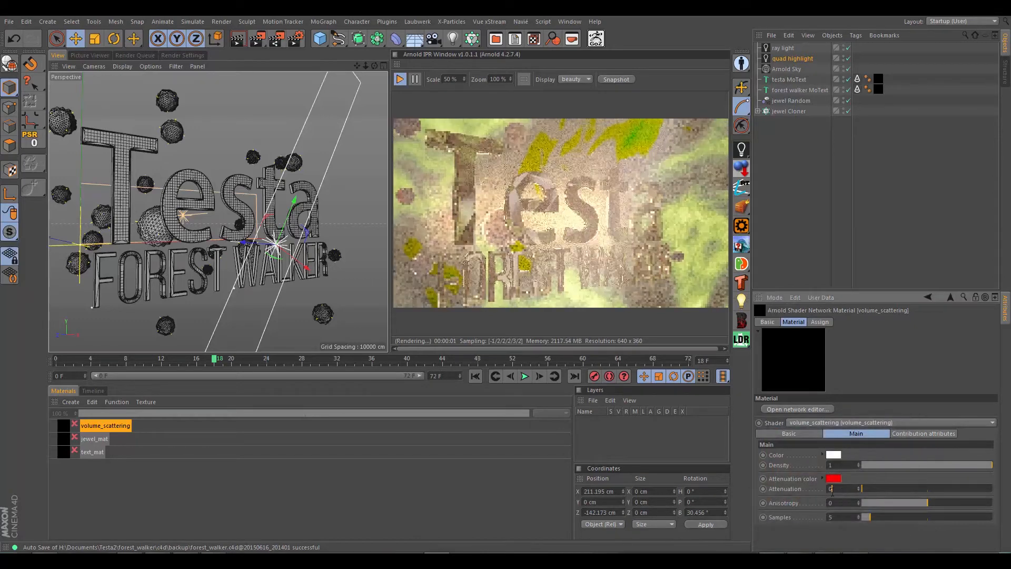
Step: Set the Attenuation of volume_scattering to 0.1, raising it to 0.32 and finally 0.64
{"action": "double_click", "coordinate": [837, 488]}
{"action": "type", "text": "0.1"}
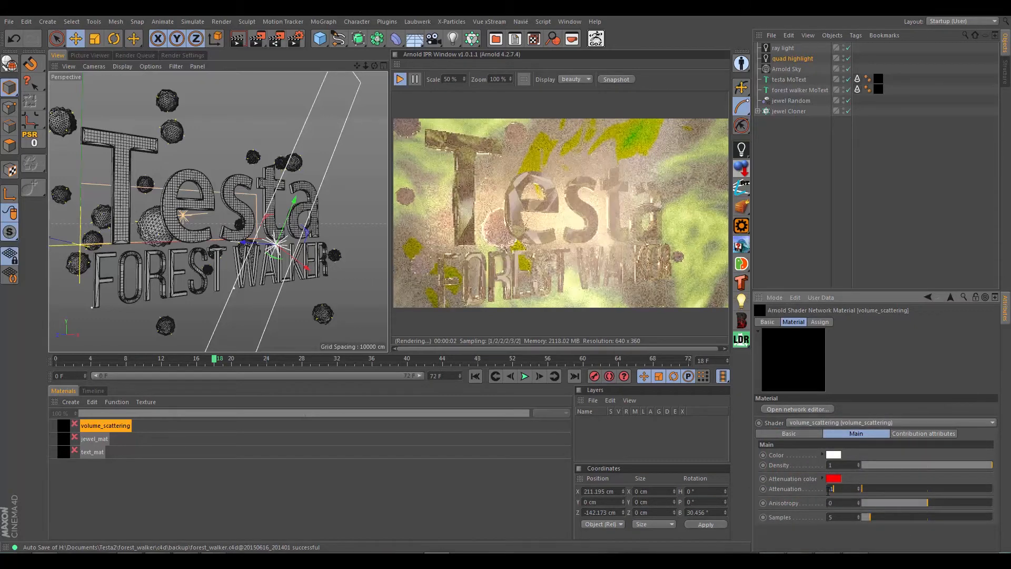
{"action": "key", "text": "Return"}
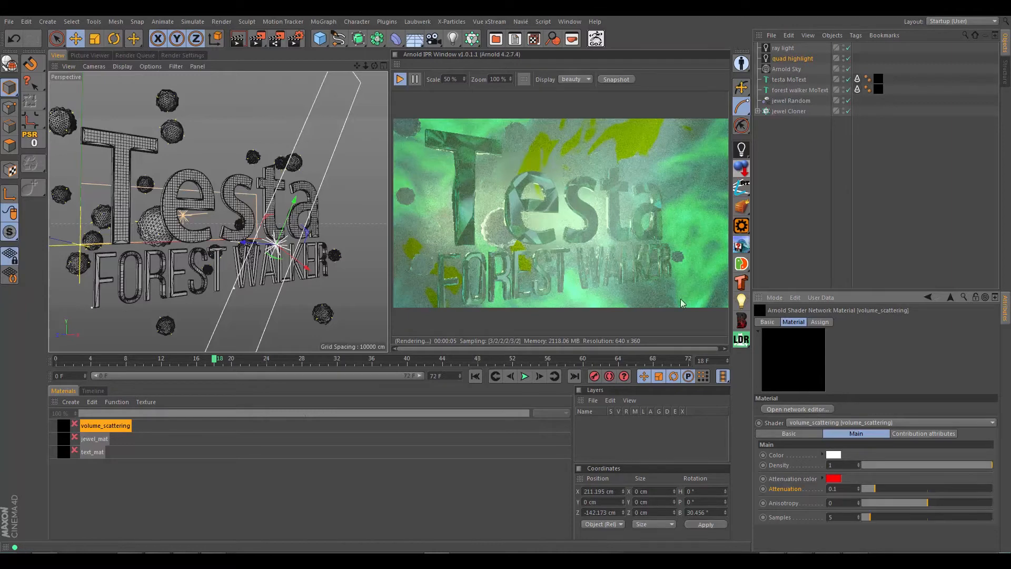
{"action": "left_click_drag", "start_coordinate": [872, 491], "coordinate": [904, 486]}
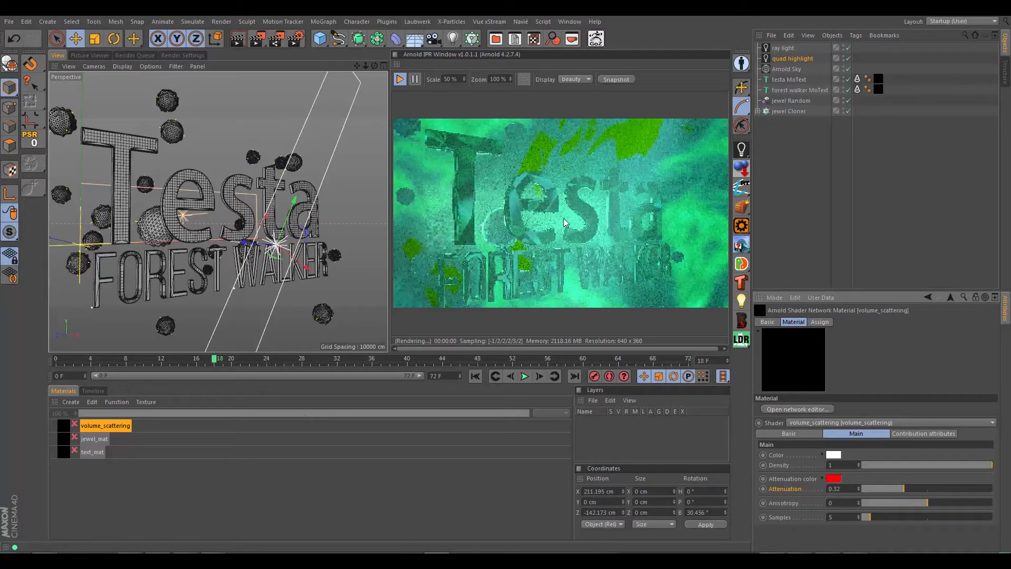
{"action": "left_click", "coordinate": [946, 489]}
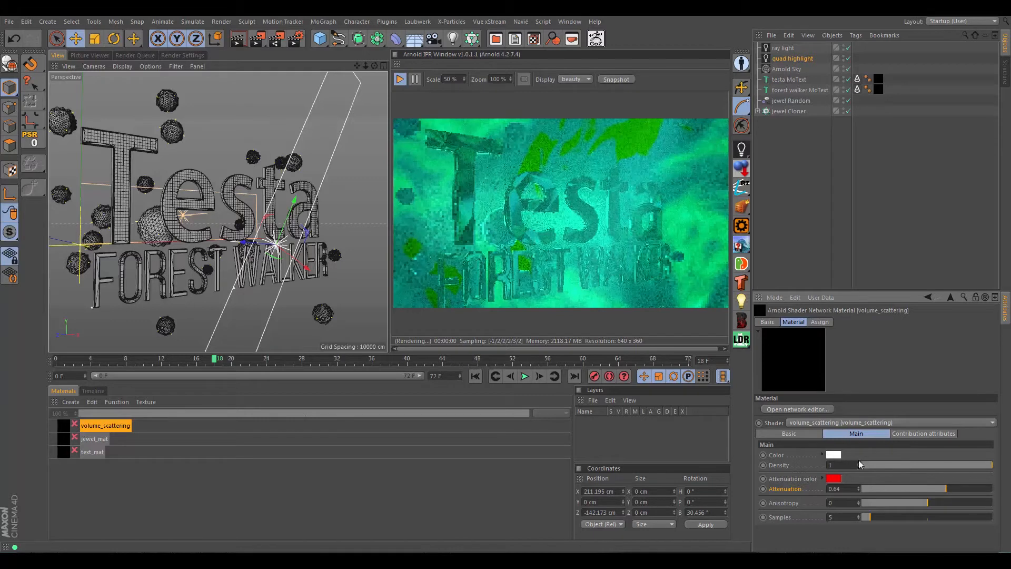
Step: Shift the attenuation color of volume_scattering to blue with a hue of 241°
{"action": "left_click", "coordinate": [833, 479]}
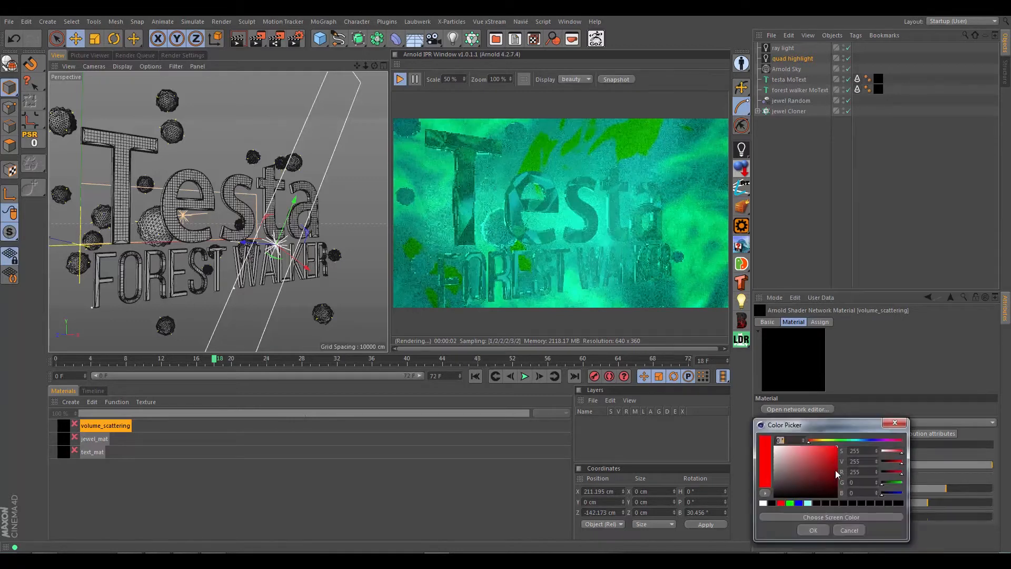
{"action": "left_click_drag", "start_coordinate": [815, 440], "coordinate": [870, 442]}
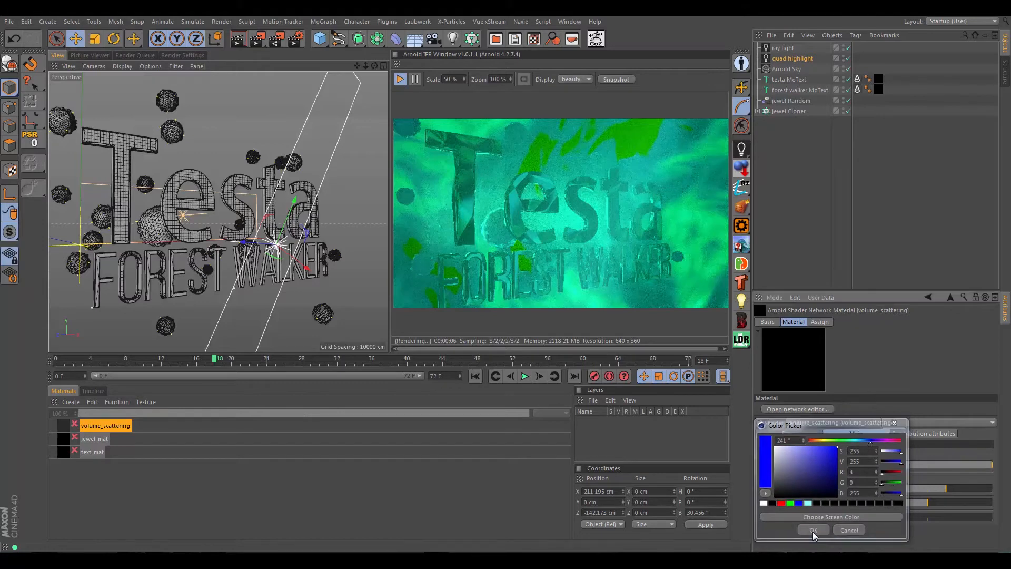
{"action": "left_click", "coordinate": [813, 531]}
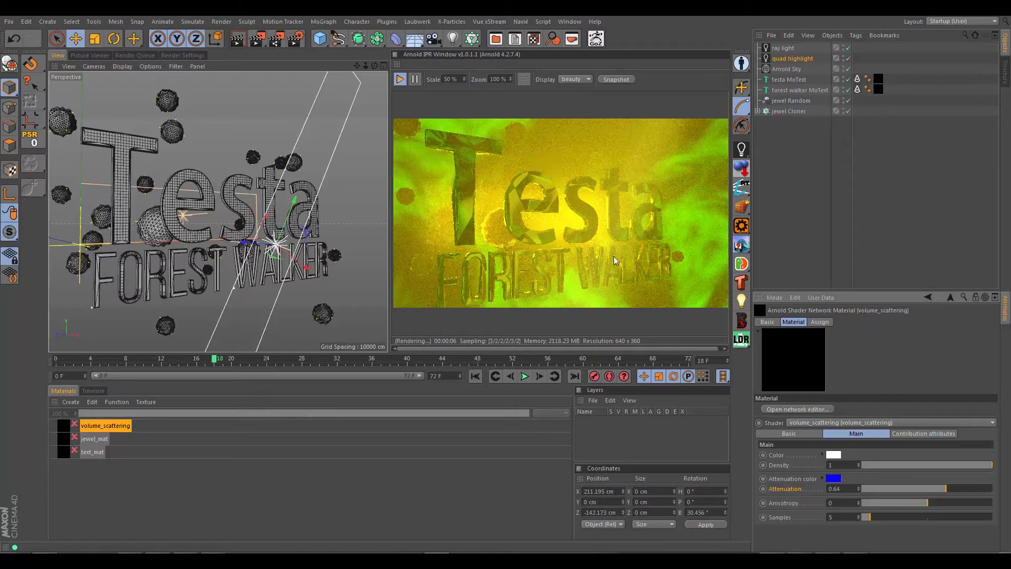
Step: Set the attenuation color of volume_scattering to white and lower its Attenuation to 0.08
{"action": "left_click", "coordinate": [880, 492]}
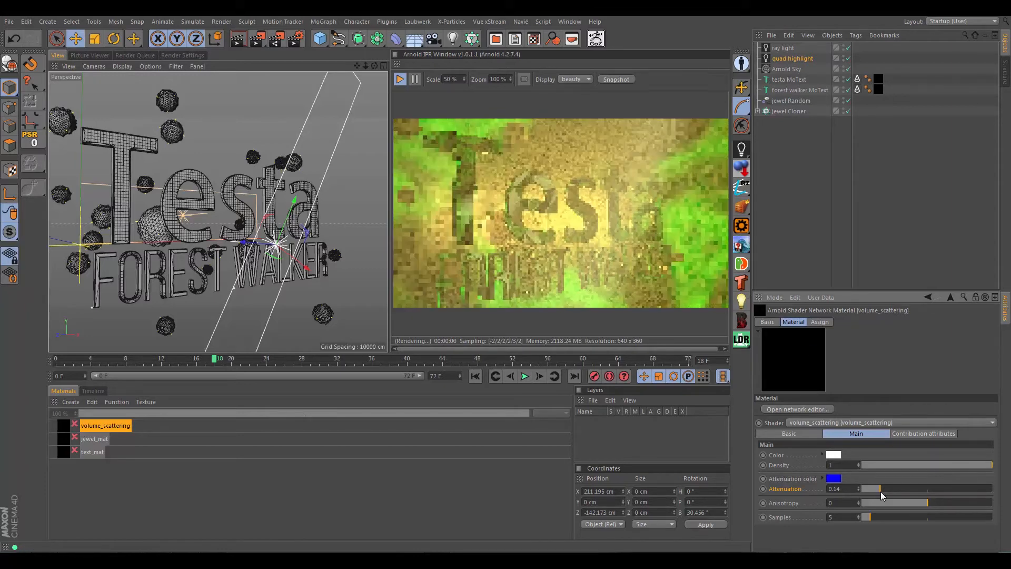
{"action": "left_click", "coordinate": [833, 478]}
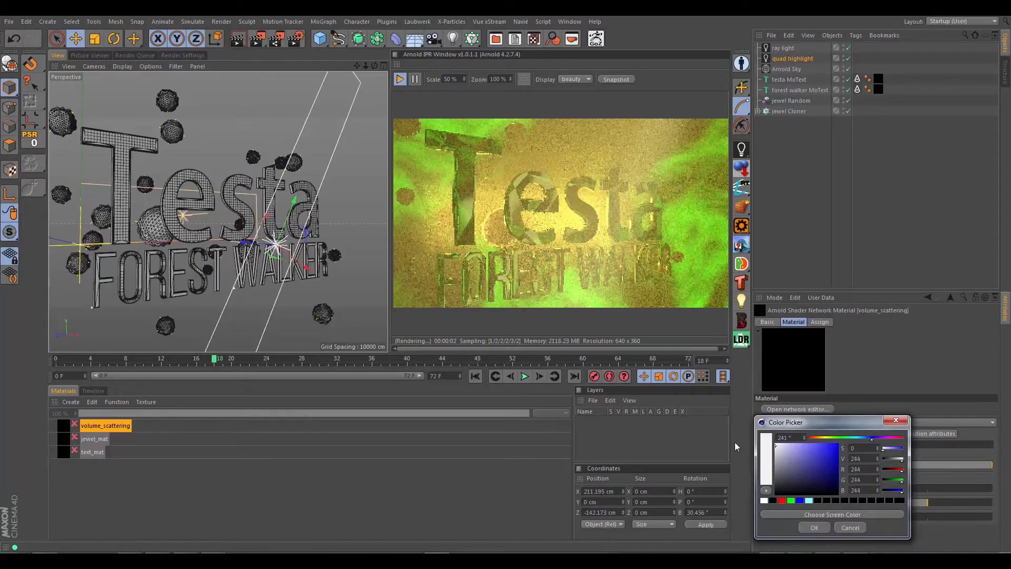
{"action": "left_click", "coordinate": [814, 528]}
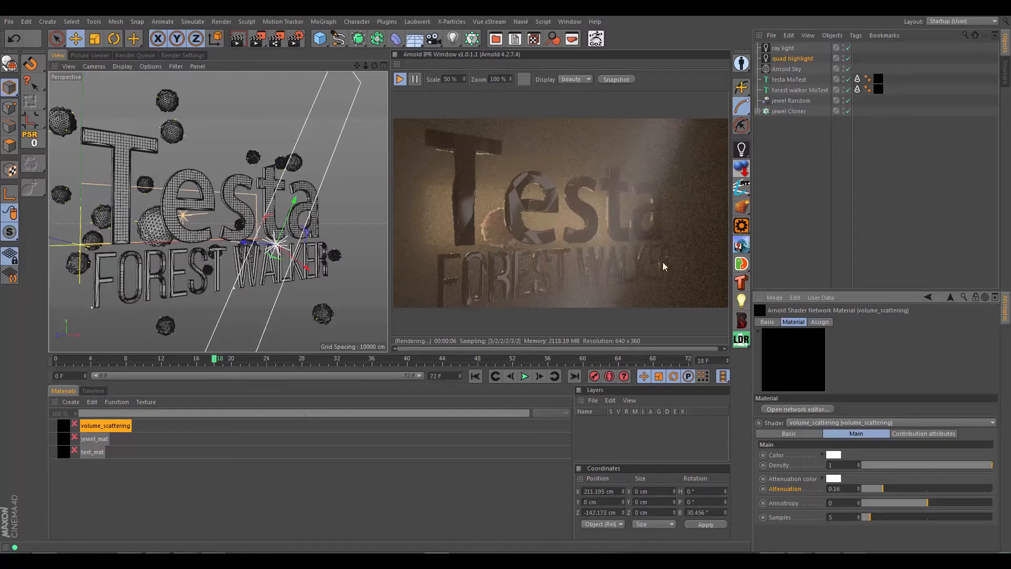
{"action": "left_click_drag", "start_coordinate": [878, 491], "coordinate": [872, 492]}
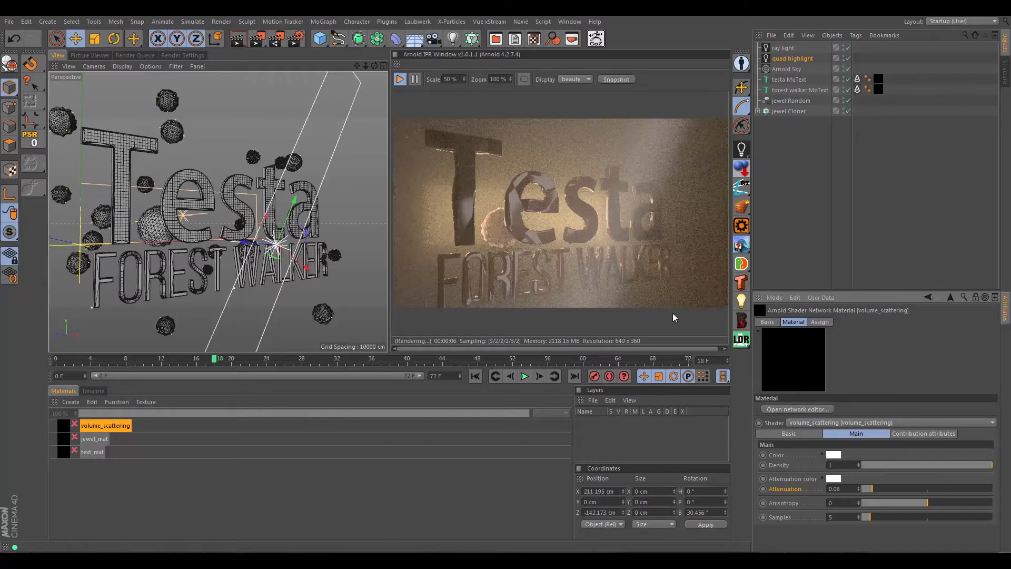
Step: Try a light grey and a darker grey as the attenuation color of volume_scattering
{"action": "left_click", "coordinate": [832, 480]}
{"action": "left_click", "coordinate": [776, 458]}
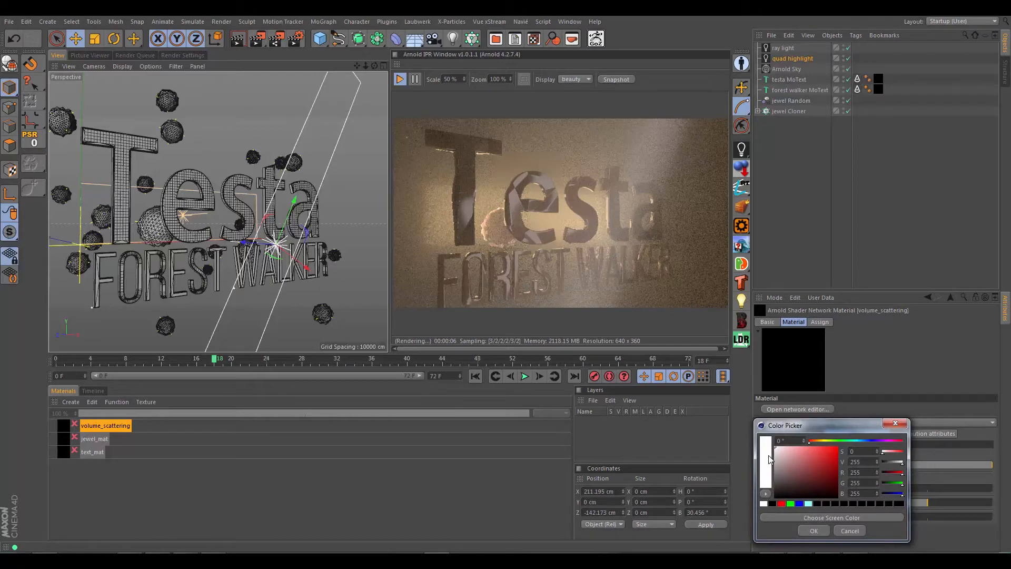
{"action": "left_click", "coordinate": [815, 531]}
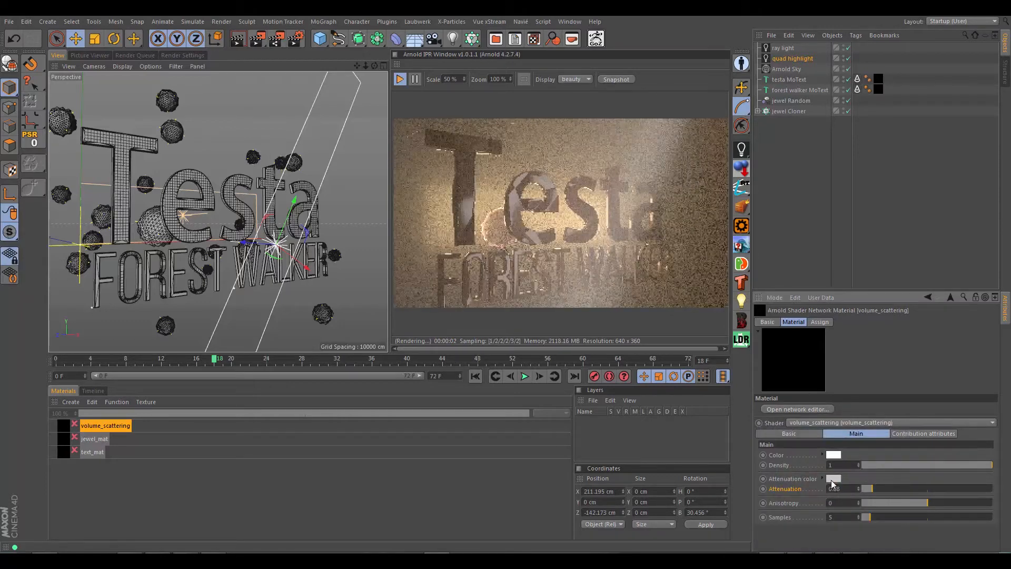
{"action": "left_click", "coordinate": [833, 479]}
{"action": "left_click", "coordinate": [773, 474]}
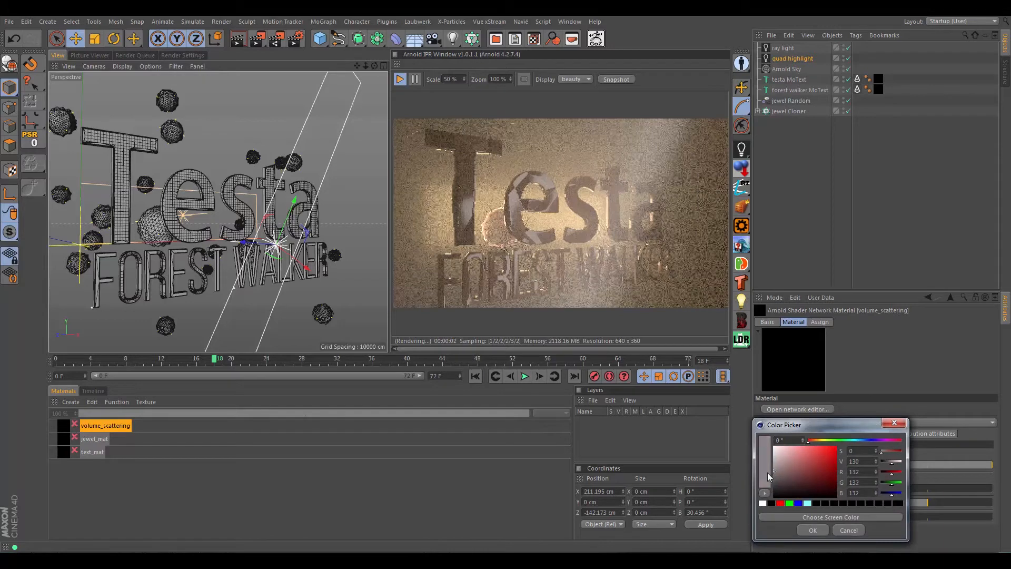
{"action": "left_click", "coordinate": [812, 530]}
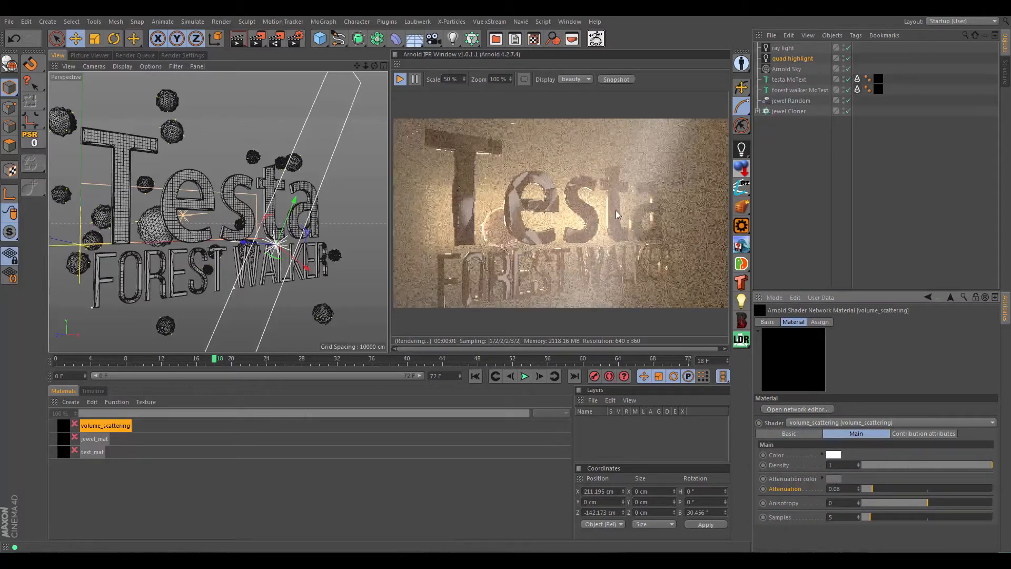
Step: Set the attenuation color to a muted red with RGB 145, 68, 68 and lower the Attenuation to 0
{"action": "left_click", "coordinate": [834, 478]}
{"action": "left_click", "coordinate": [813, 466]}
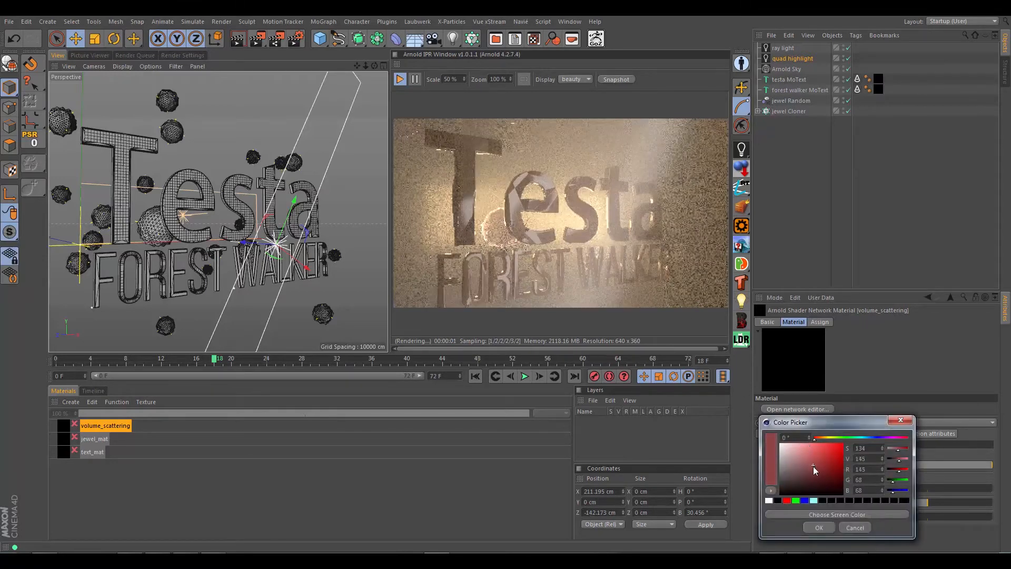
{"action": "left_click", "coordinate": [820, 527]}
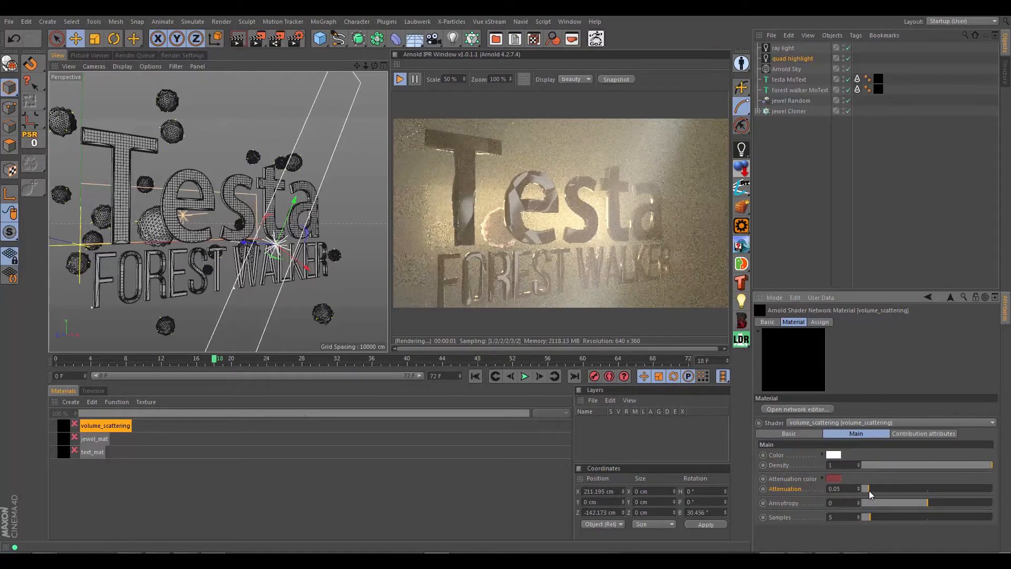
{"action": "left_click_drag", "start_coordinate": [869, 490], "coordinate": [823, 488]}
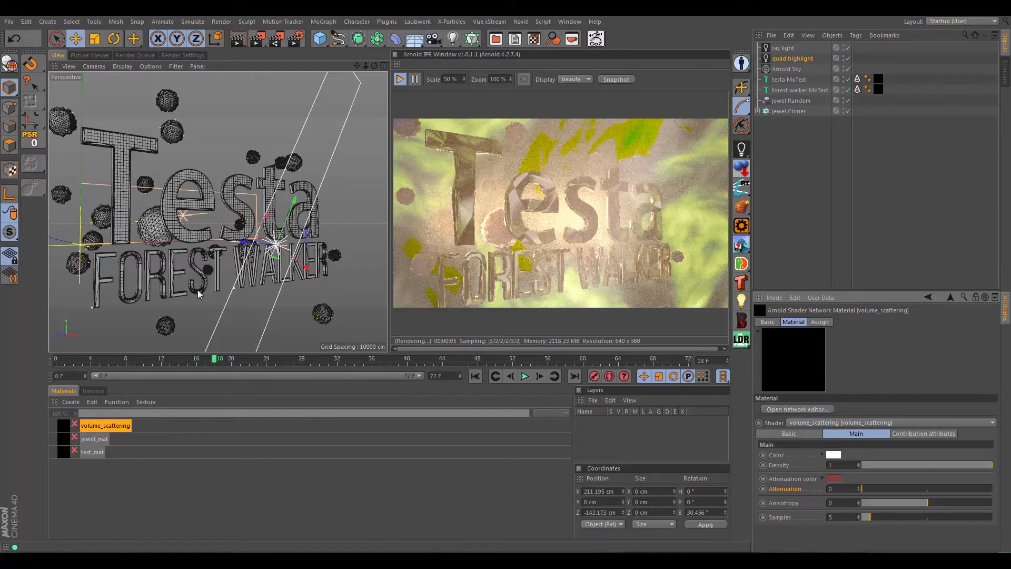
Step: Look up volume_scattering among the Arnold atmosphere volume materials that can be created, without adding a new one
{"action": "left_click", "coordinate": [72, 402]}
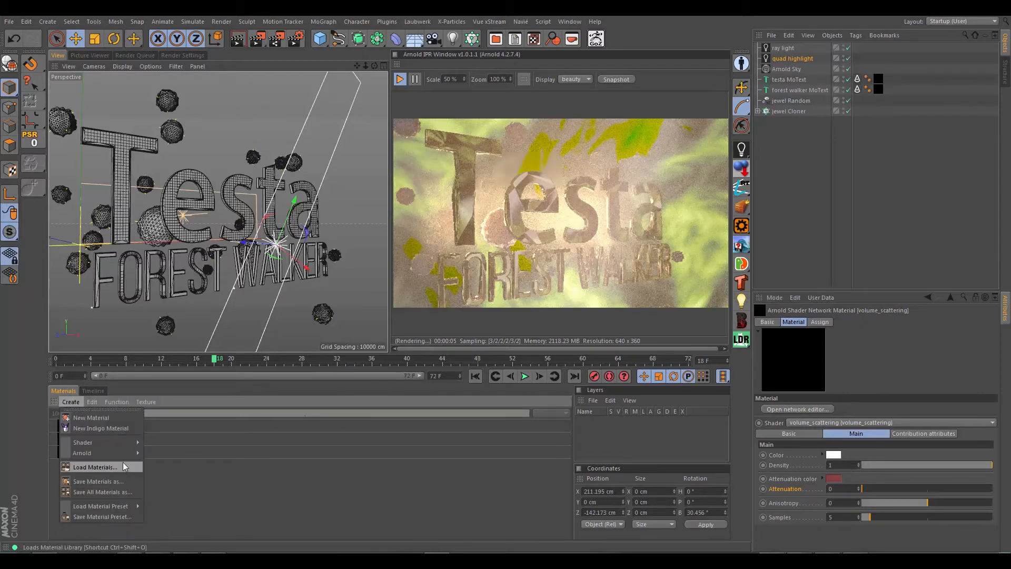
{"action": "mouse_move", "coordinate": [124, 455]}
{"action": "mouse_move", "coordinate": [171, 486]}
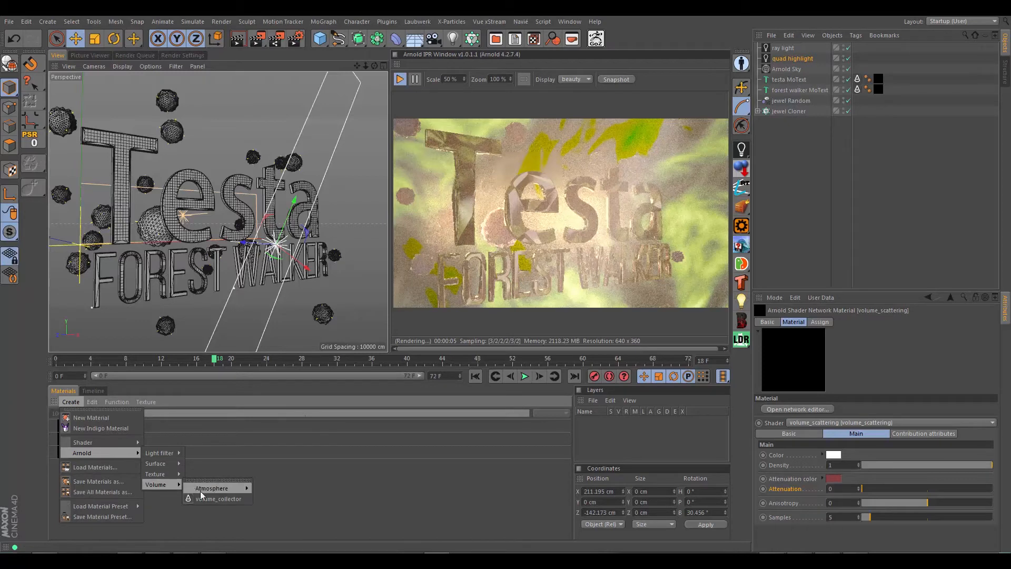
{"action": "mouse_move", "coordinate": [221, 489]}
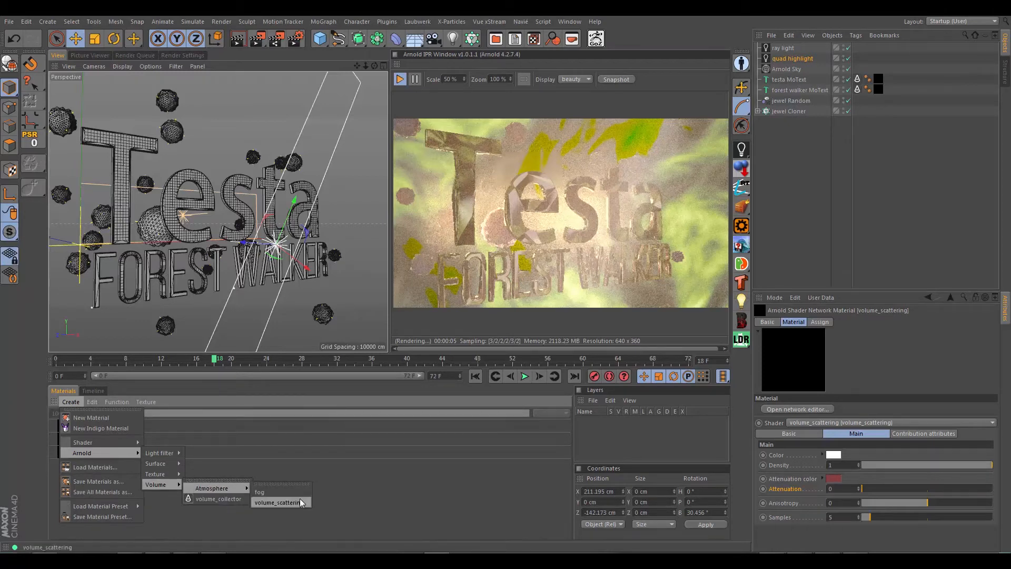
{"action": "left_click", "coordinate": [448, 469]}
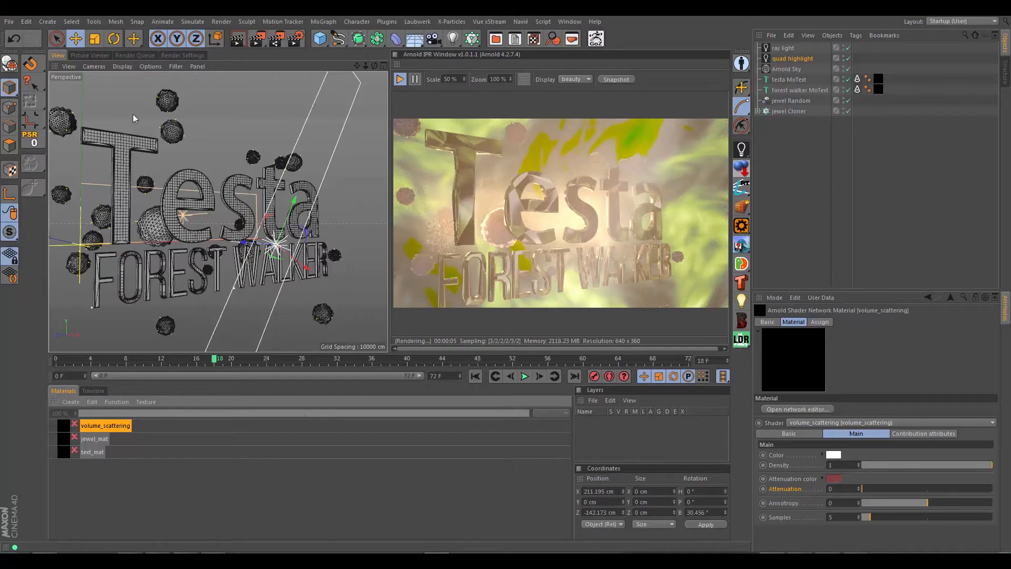
Step: Examine the Environment section of the Arnold Renderer settings for the assigned Atmosphere shader
{"action": "left_click", "coordinate": [178, 54]}
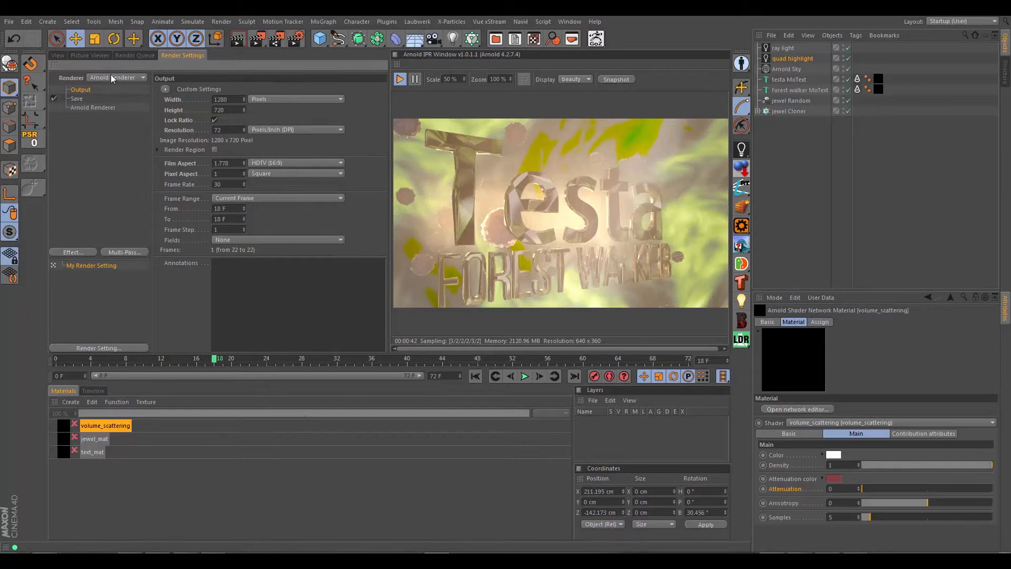
{"action": "left_click", "coordinate": [105, 106]}
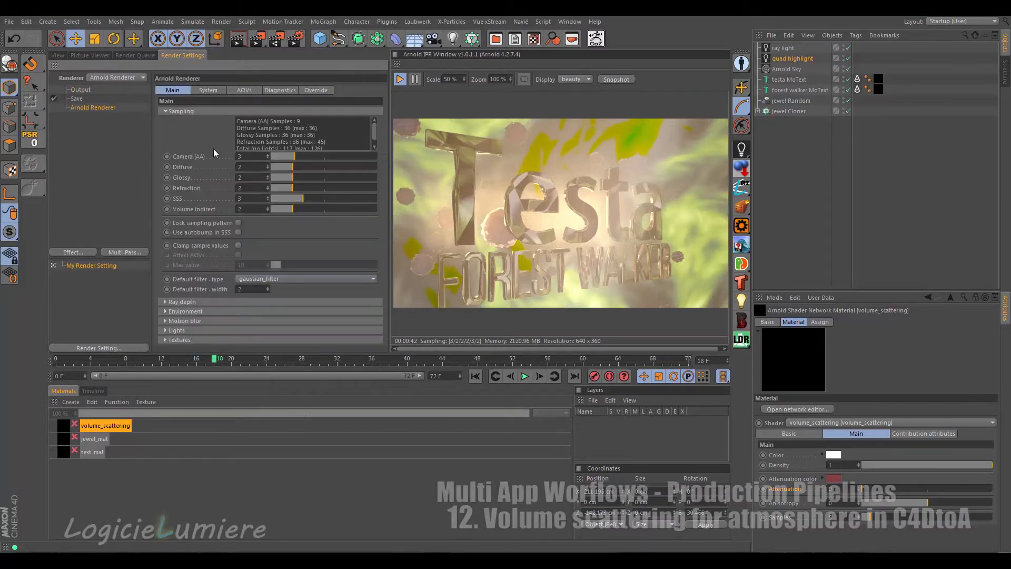
{"action": "left_click", "coordinate": [166, 310]}
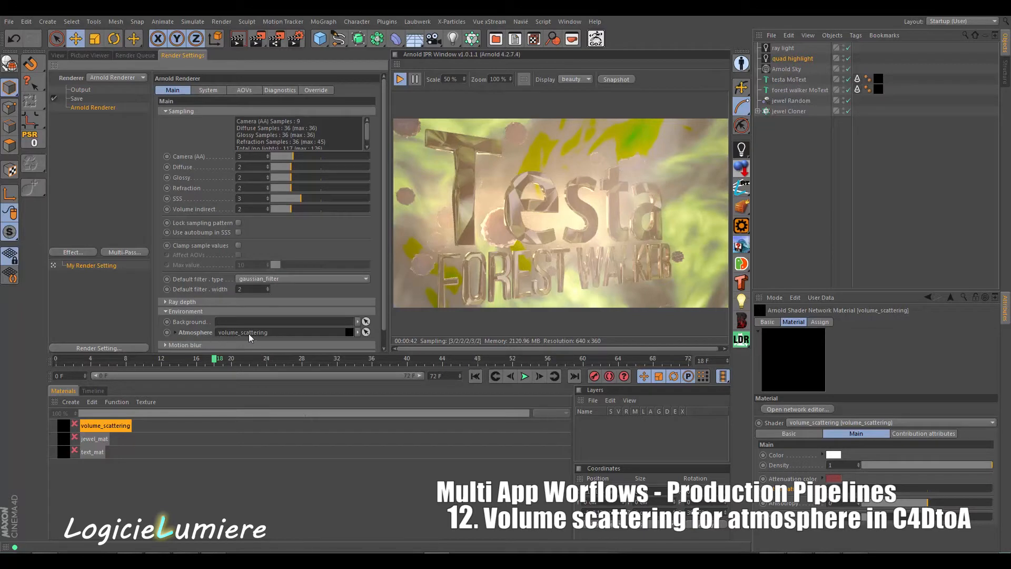
Step: Review the Arnold volume and texture shader types available for new materials without creating any
{"action": "left_click", "coordinate": [69, 403]}
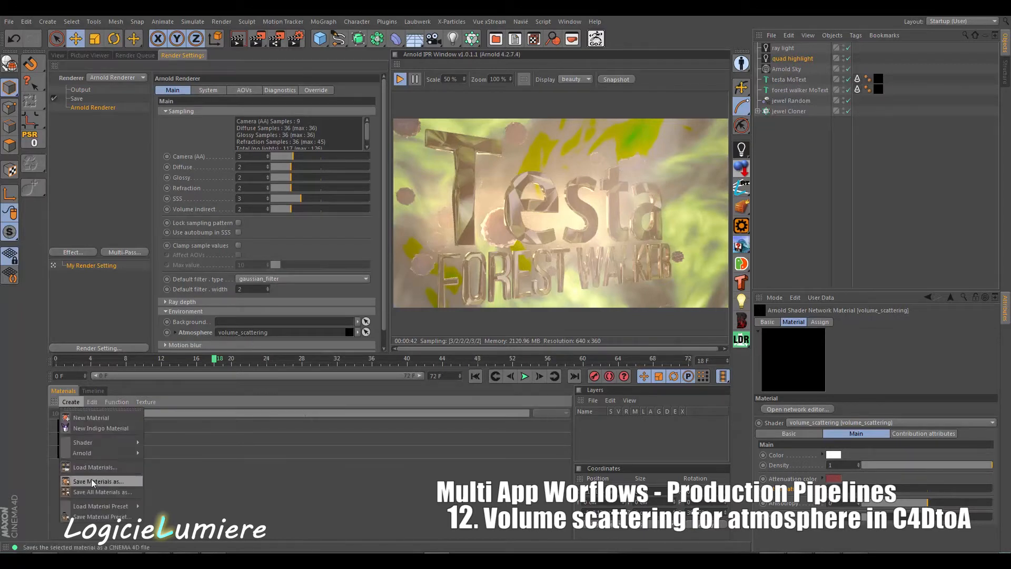
{"action": "mouse_move", "coordinate": [100, 454]}
{"action": "mouse_move", "coordinate": [157, 471]}
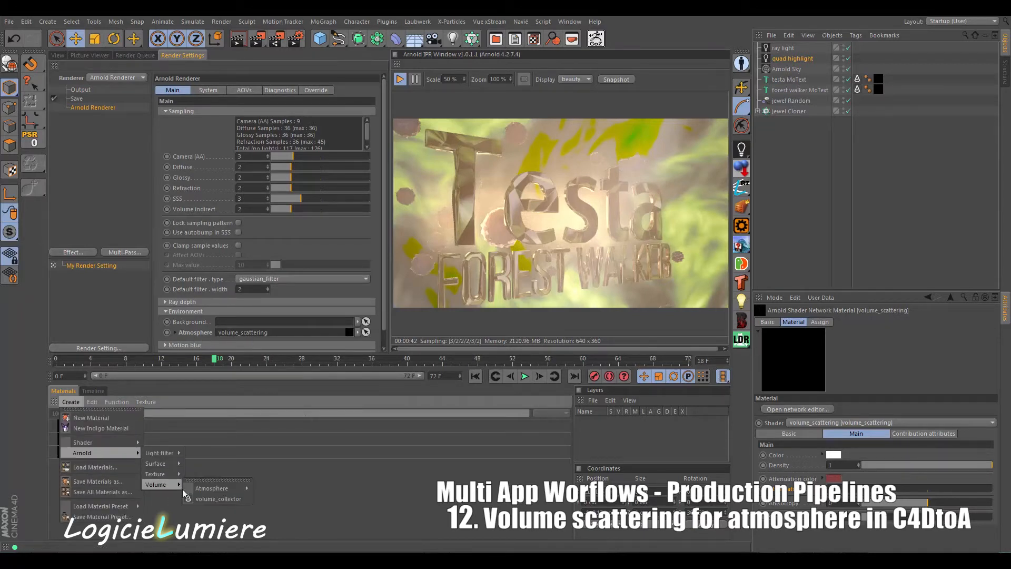
{"action": "mouse_move", "coordinate": [209, 488]}
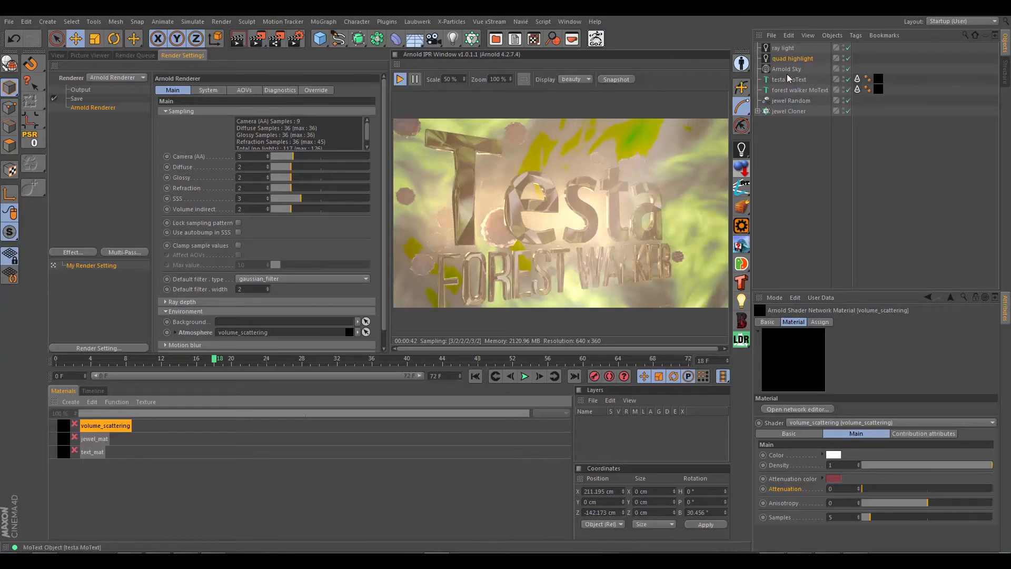
{"action": "left_click", "coordinate": [74, 402]}
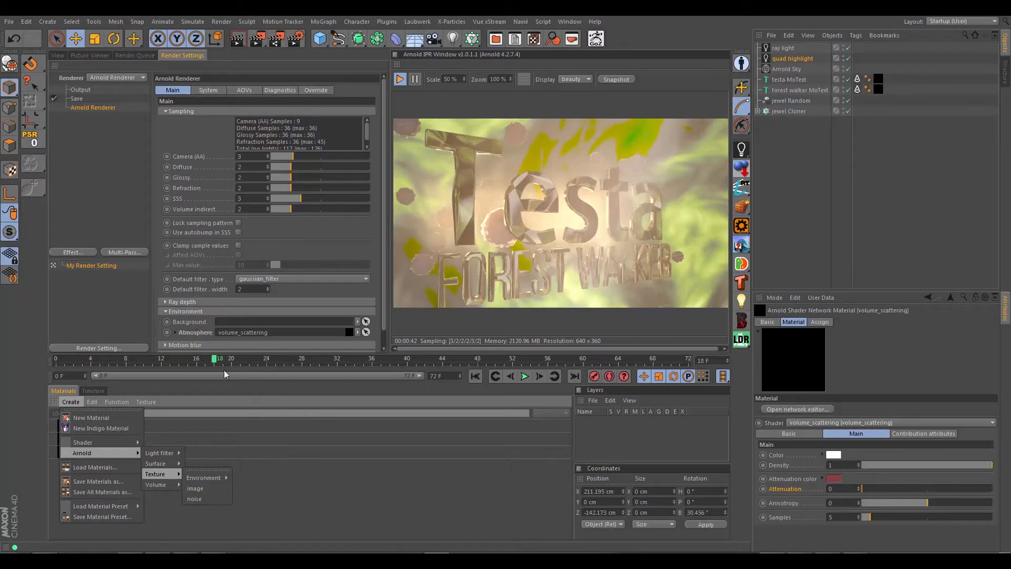
{"action": "left_click", "coordinate": [330, 487]}
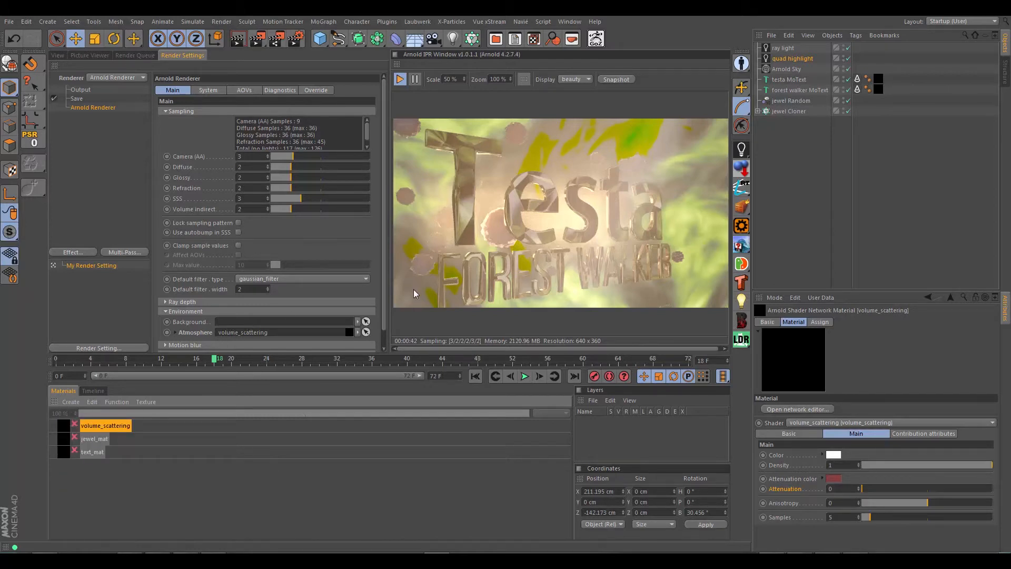
Step: Inspect the background settings of the Arnold Sky object
{"action": "left_click", "coordinate": [787, 69]}
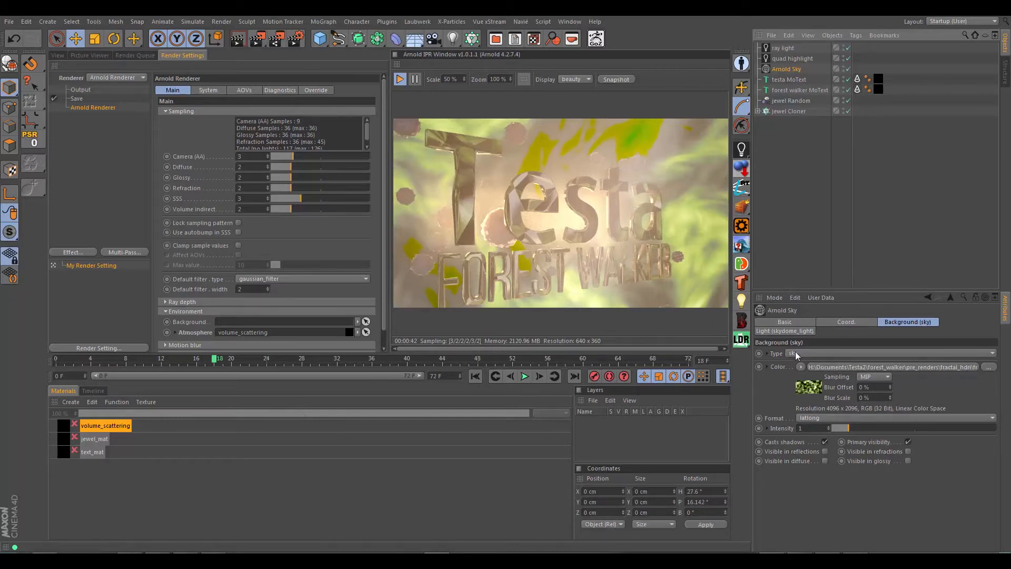
Step: Review the Arnold Sky's skydome_light and background settings and bring back the perspective viewport
{"action": "left_click", "coordinate": [784, 331]}
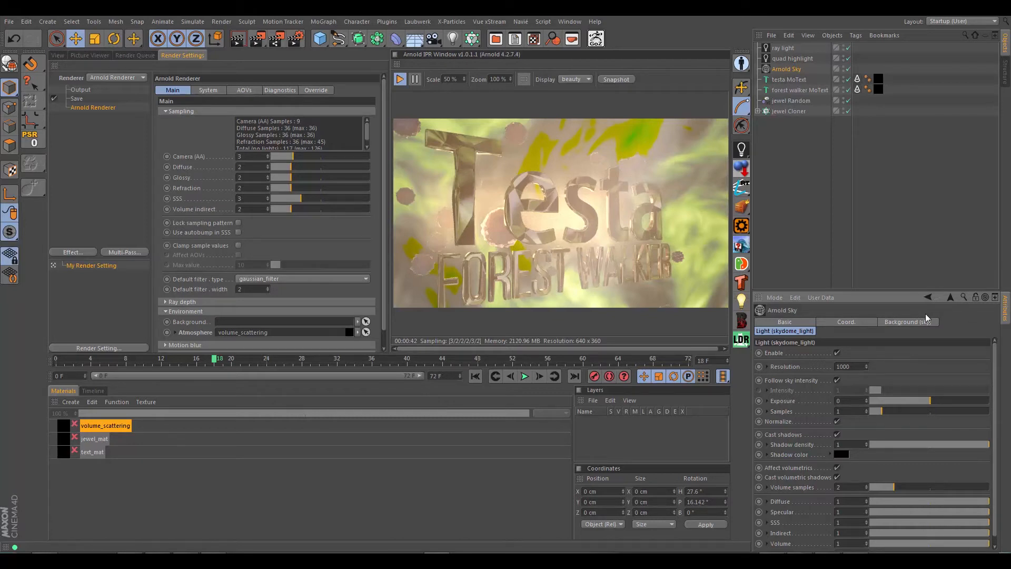
{"action": "left_click", "coordinate": [915, 322]}
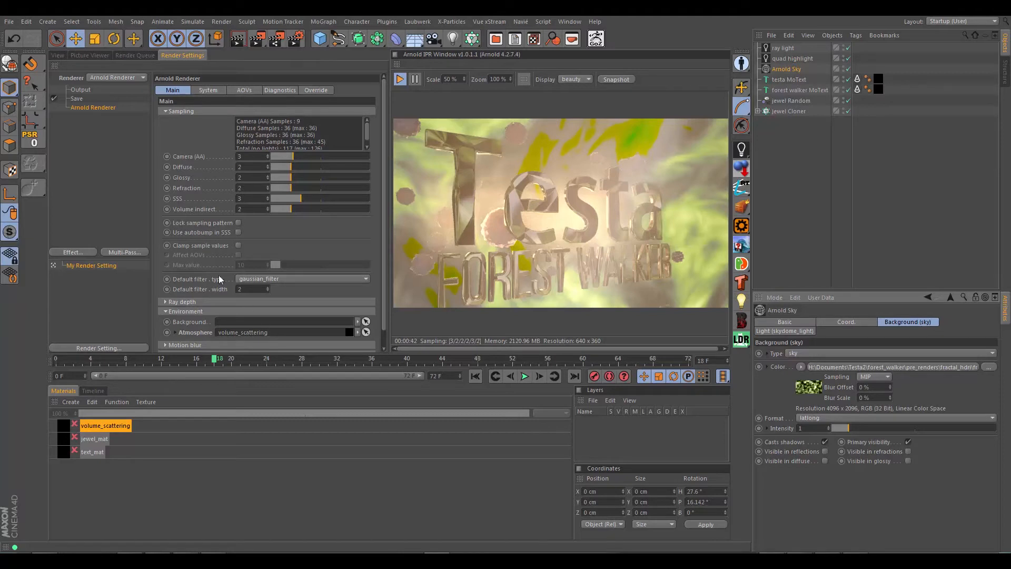
{"action": "left_click", "coordinate": [87, 55]}
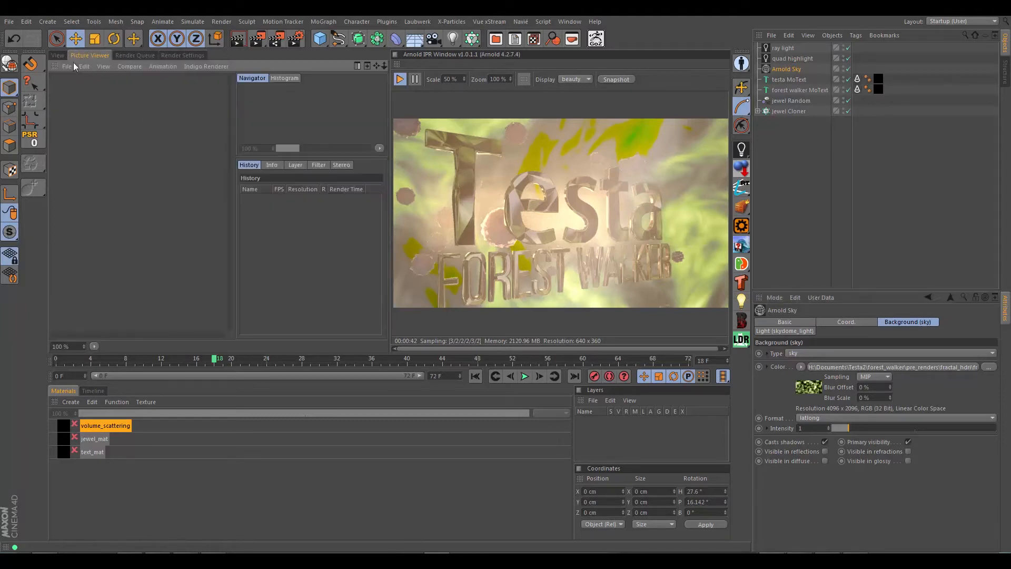
{"action": "left_click", "coordinate": [58, 56]}
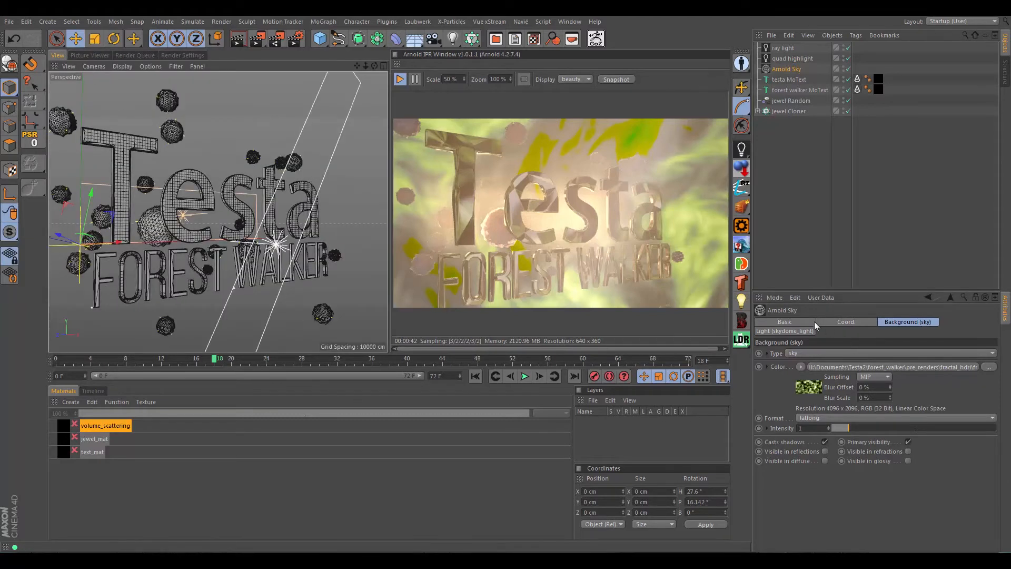
Step: Set the volume_scattering density to 0.66 and disable the quad highlight and ray light objects
{"action": "left_click", "coordinate": [107, 427]}
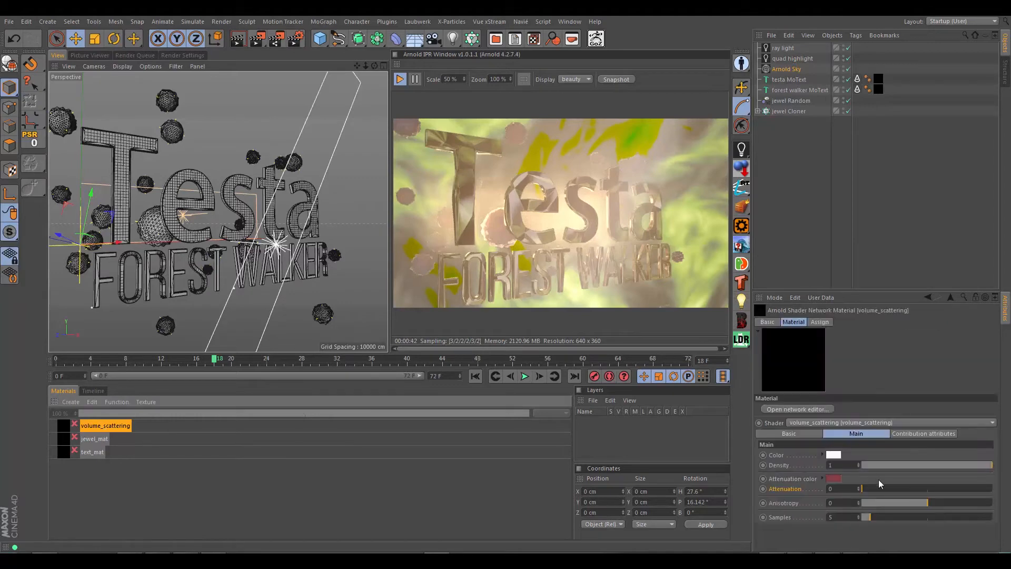
{"action": "left_click", "coordinate": [948, 465]}
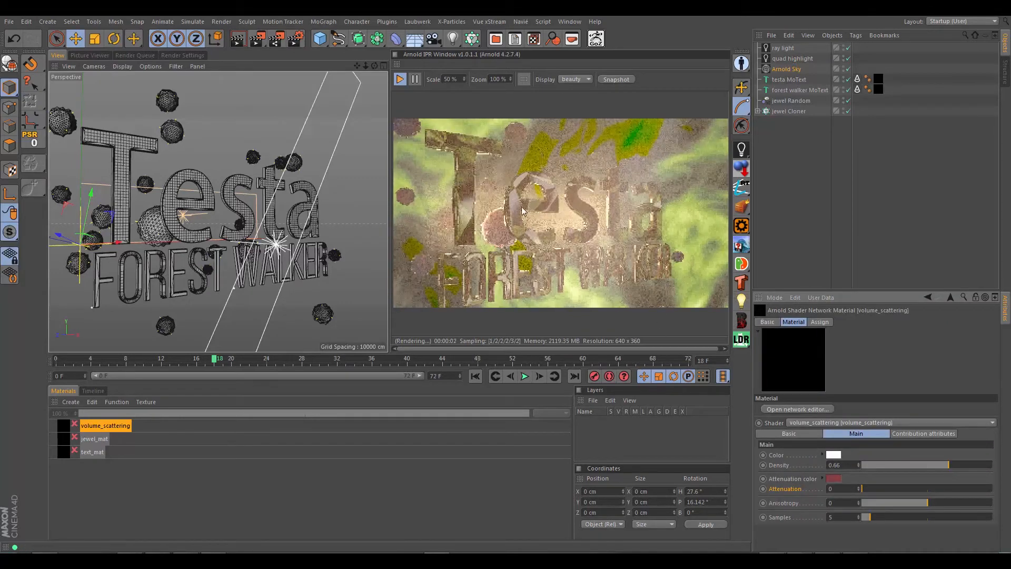
{"action": "left_click", "coordinate": [848, 59]}
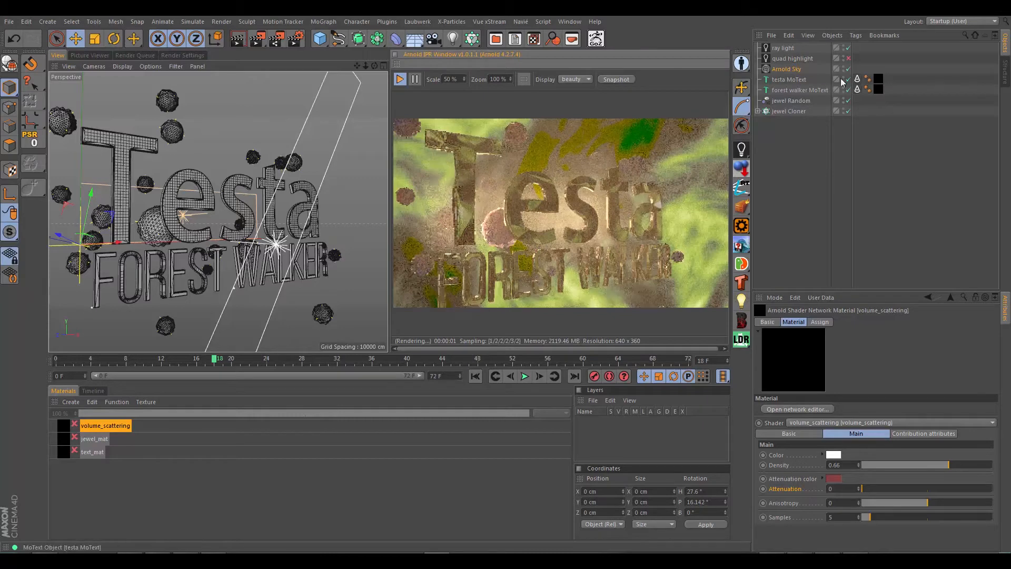
{"action": "left_click", "coordinate": [847, 48]}
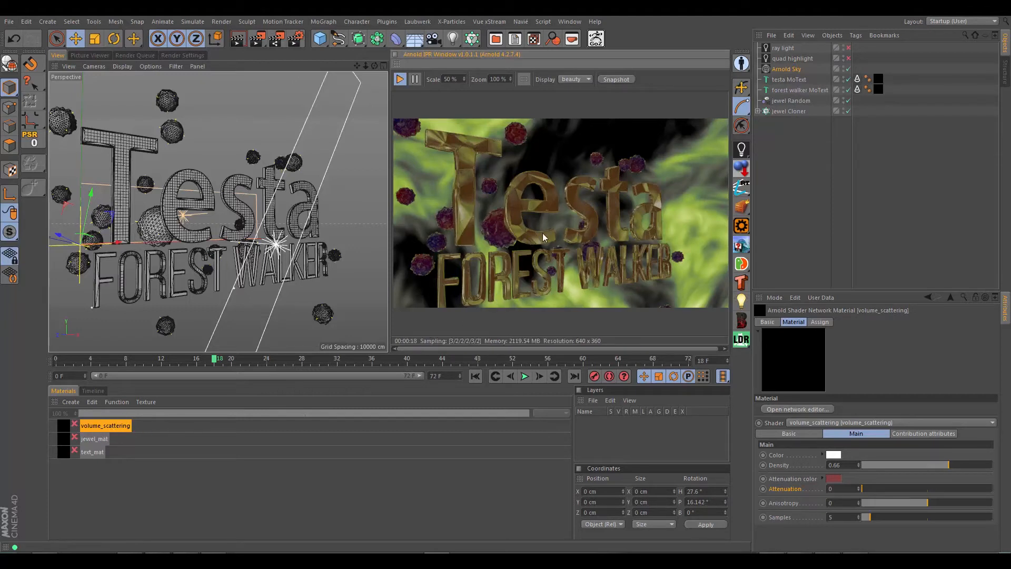
Step: Test a new Arnold Light as a distant_light in the atmosphere and delete it
{"action": "left_click", "coordinate": [742, 151]}
{"action": "left_click", "coordinate": [779, 161]}
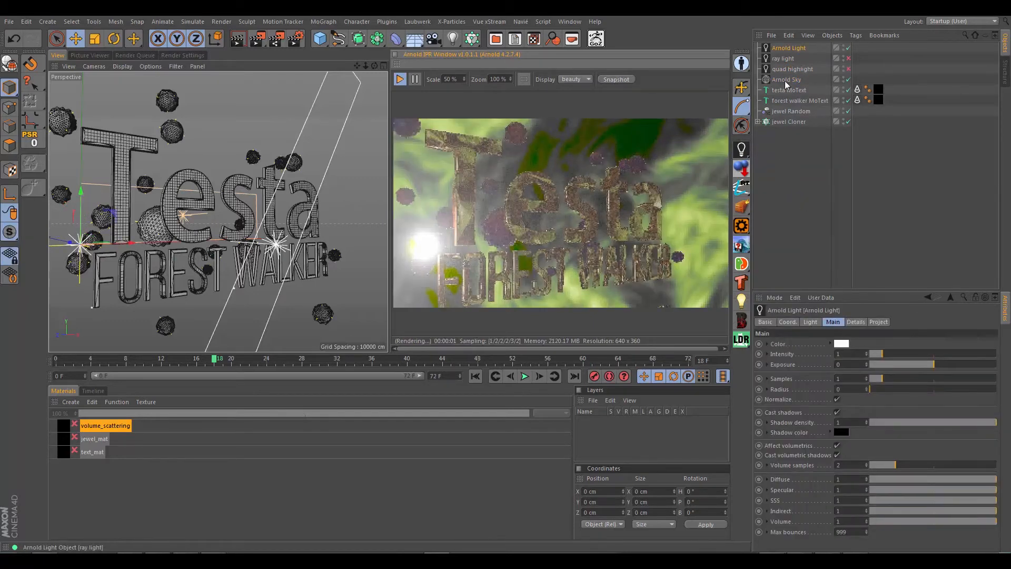
{"action": "left_click", "coordinate": [815, 322]}
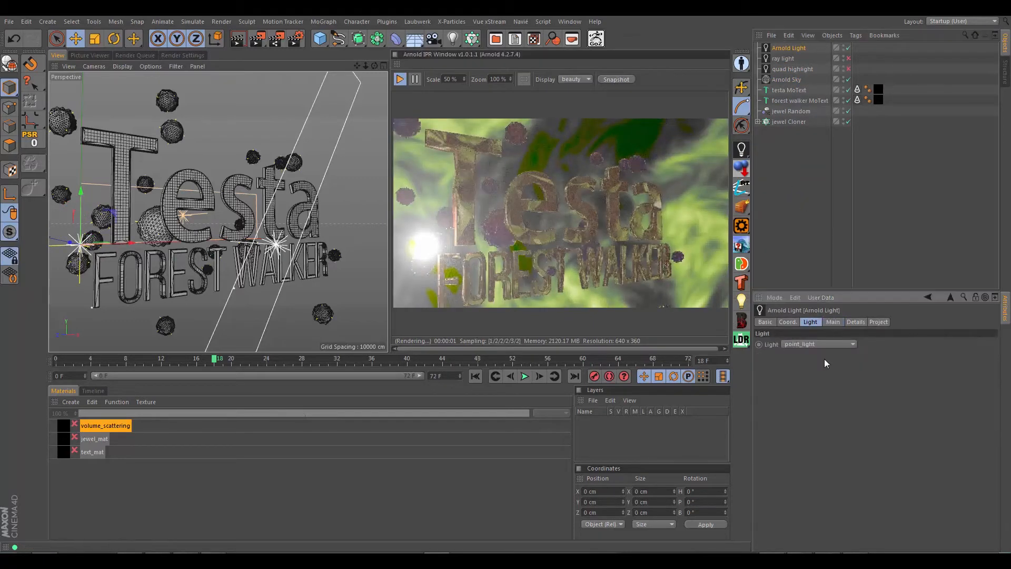
{"action": "left_click", "coordinate": [813, 345]}
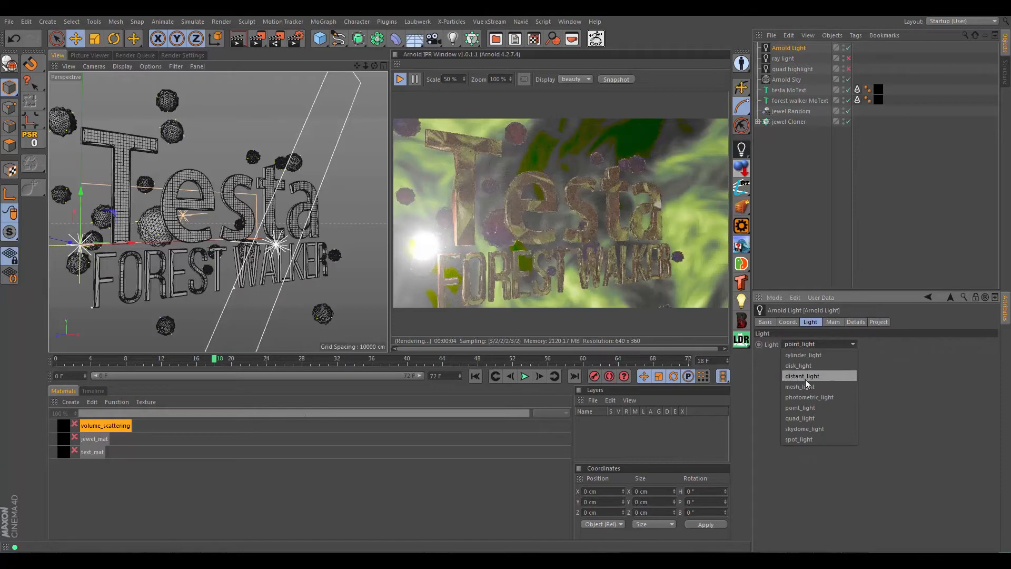
{"action": "left_click", "coordinate": [796, 375]}
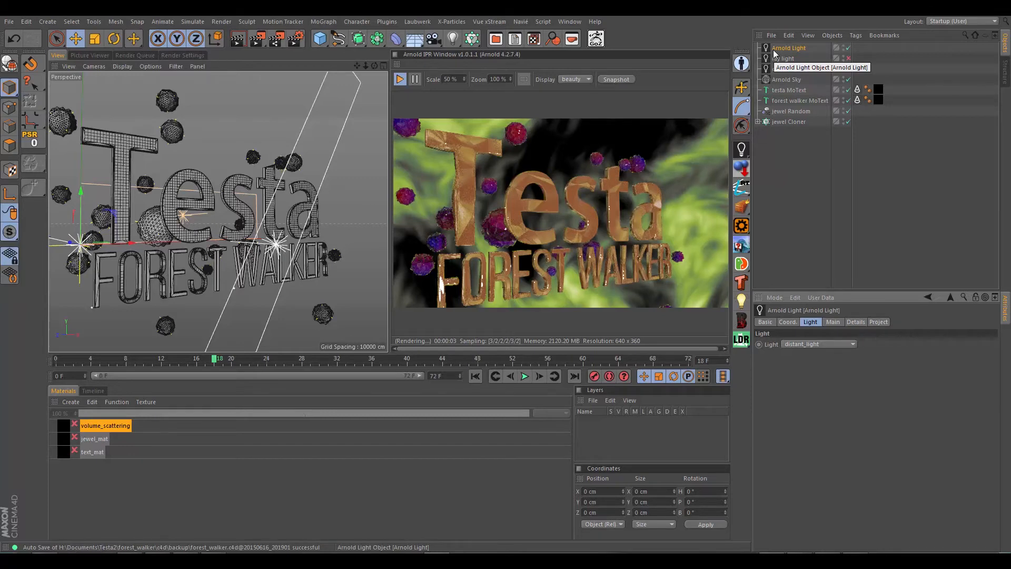
{"action": "key", "text": "Delete"}
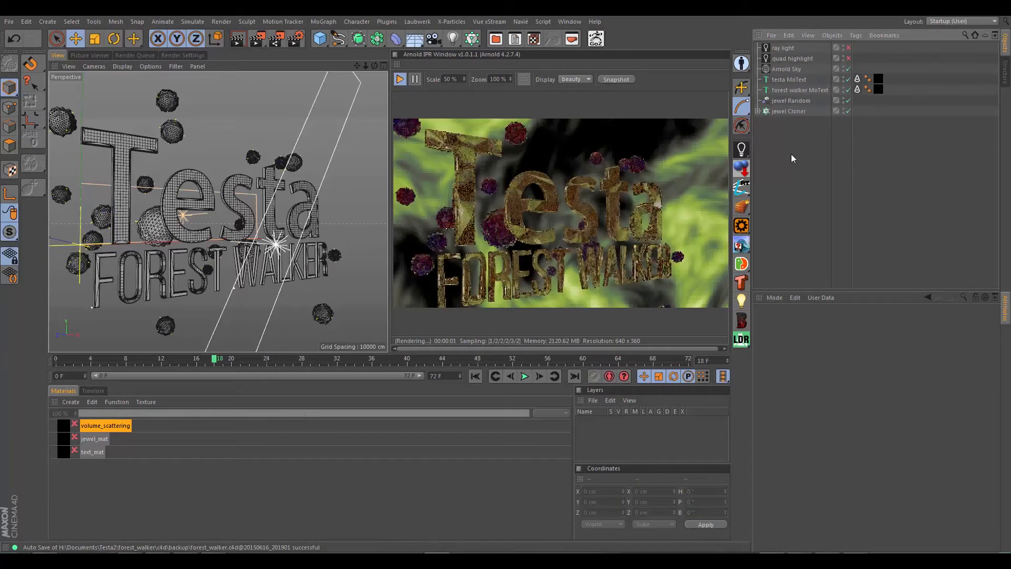
Step: Add an Arnold Light as a point_light and move it behind the text to about X 217, Y 28, Z 122 cm
{"action": "left_click", "coordinate": [744, 150]}
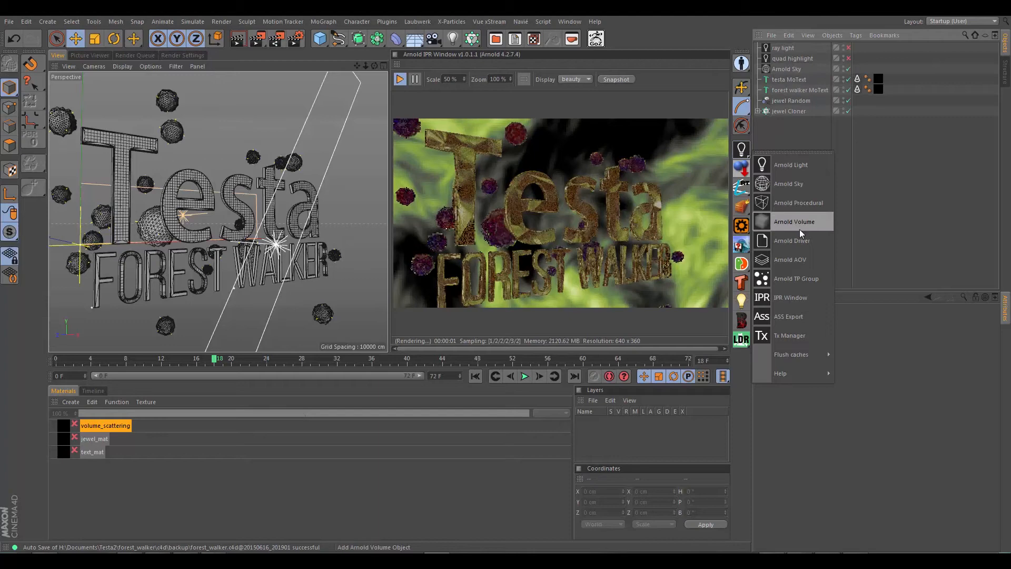
{"action": "left_click", "coordinate": [788, 163]}
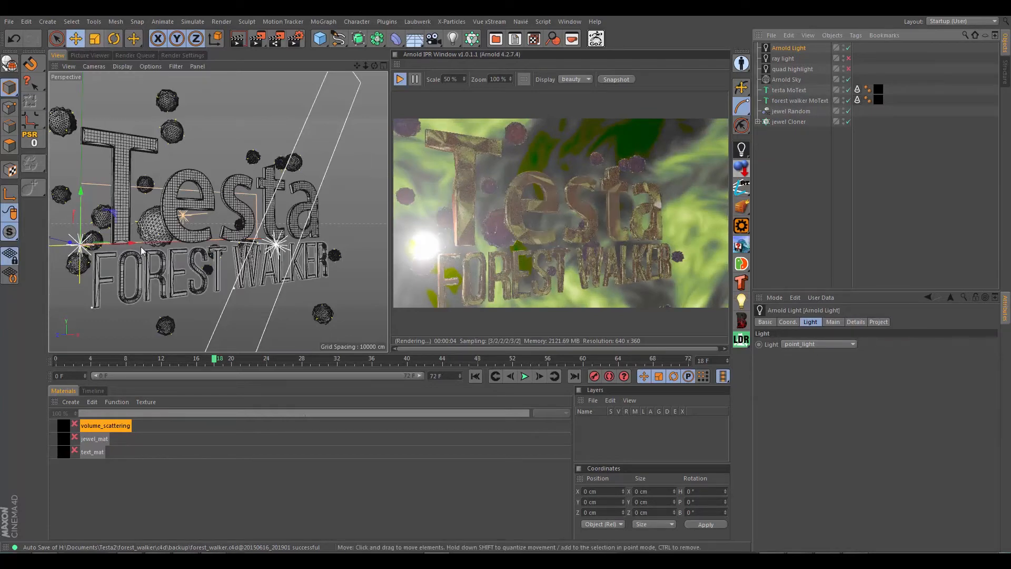
{"action": "left_click_drag", "start_coordinate": [148, 243], "coordinate": [257, 225]}
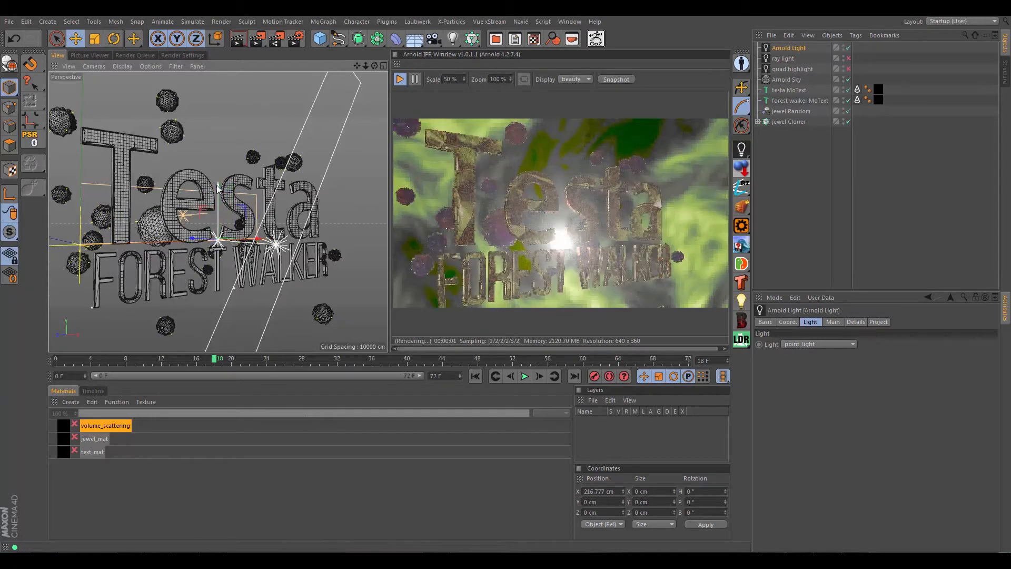
{"action": "left_click_drag", "start_coordinate": [219, 190], "coordinate": [219, 174]}
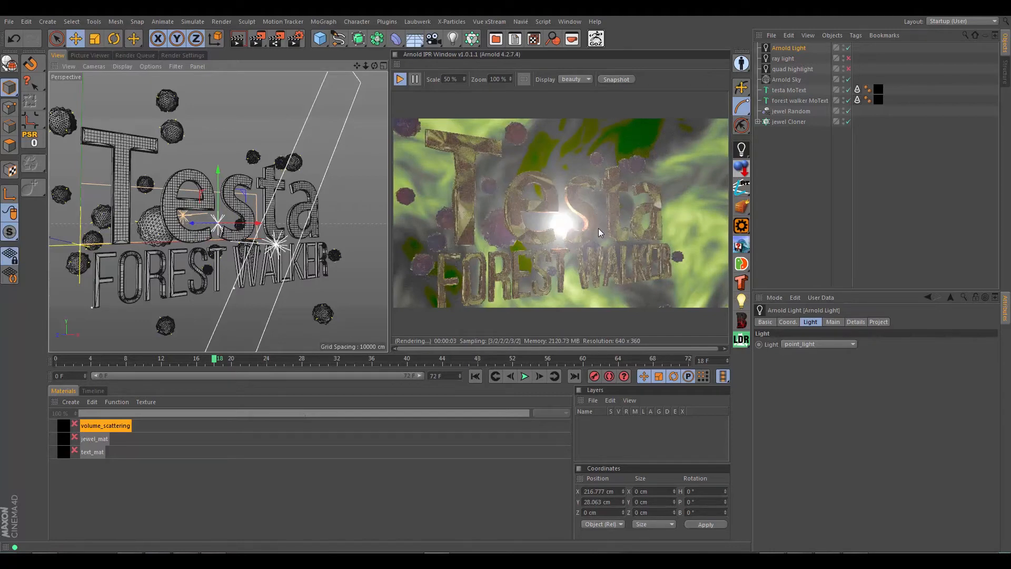
{"action": "left_click_drag", "start_coordinate": [193, 217], "coordinate": [131, 212], "text": "alt"}
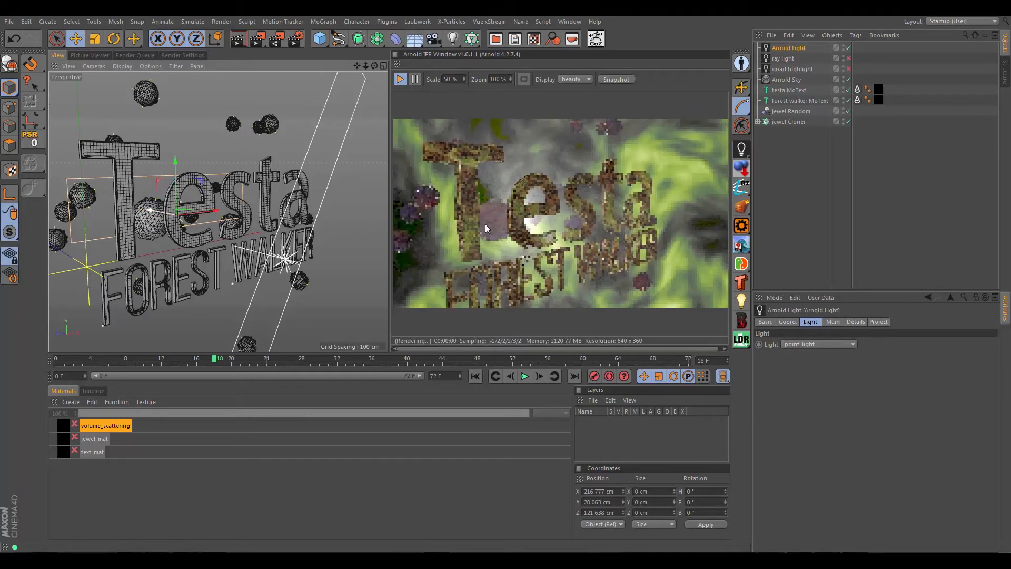
{"action": "left_click_drag", "start_coordinate": [294, 248], "coordinate": [353, 273], "text": "alt"}
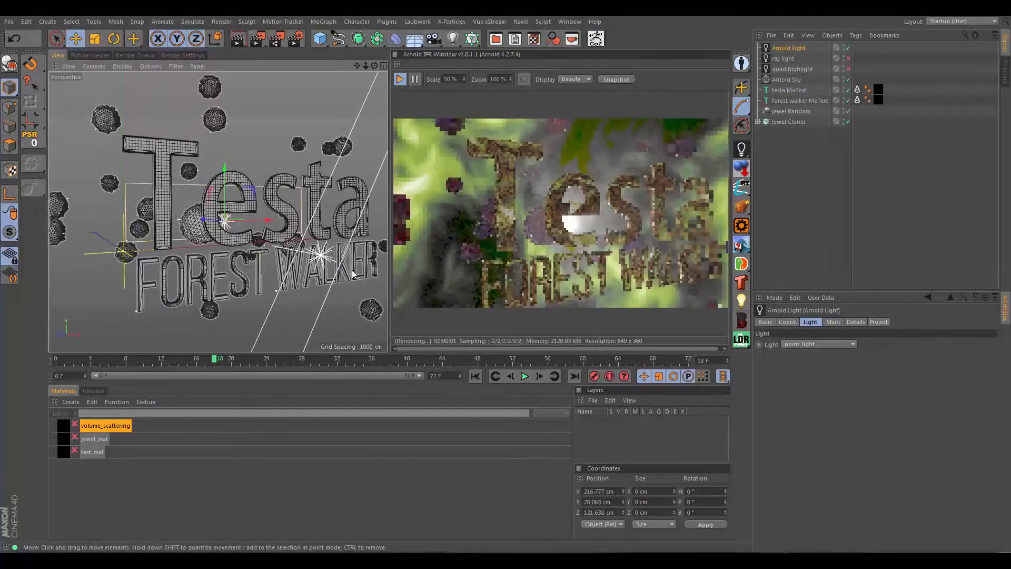
Step: Change the Arnold Light's type to spot_light and rotate its pitch to about 186°
{"action": "left_click", "coordinate": [809, 345]}
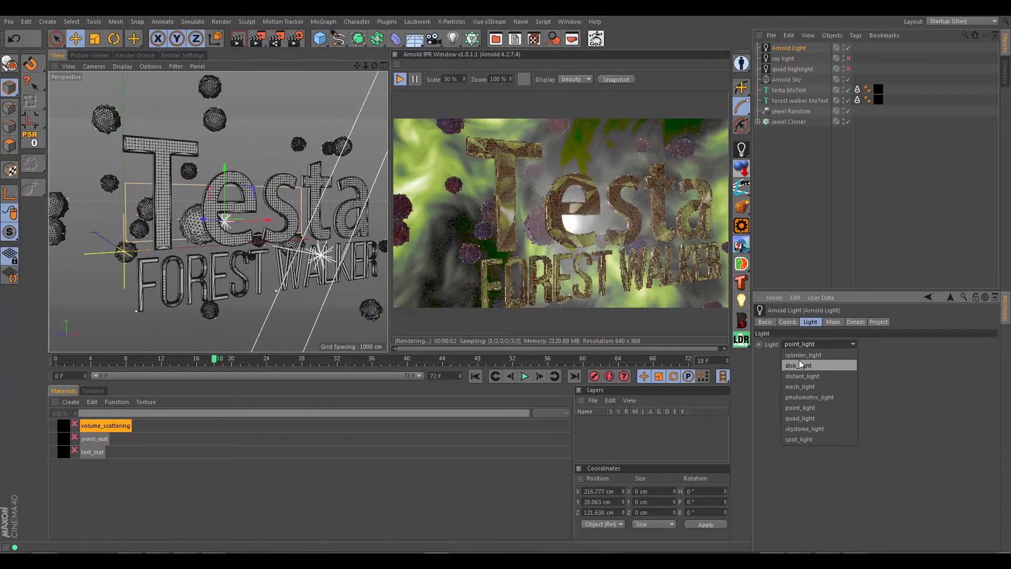
{"action": "left_click", "coordinate": [807, 439]}
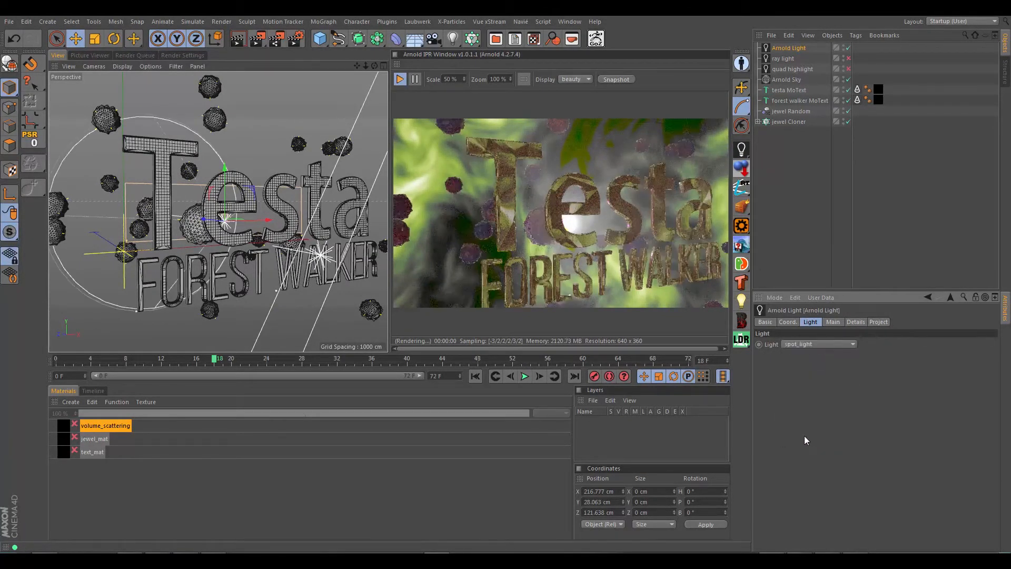
{"action": "left_click_drag", "start_coordinate": [222, 247], "coordinate": [179, 192], "text": "alt"}
{"action": "key", "text": "r"}
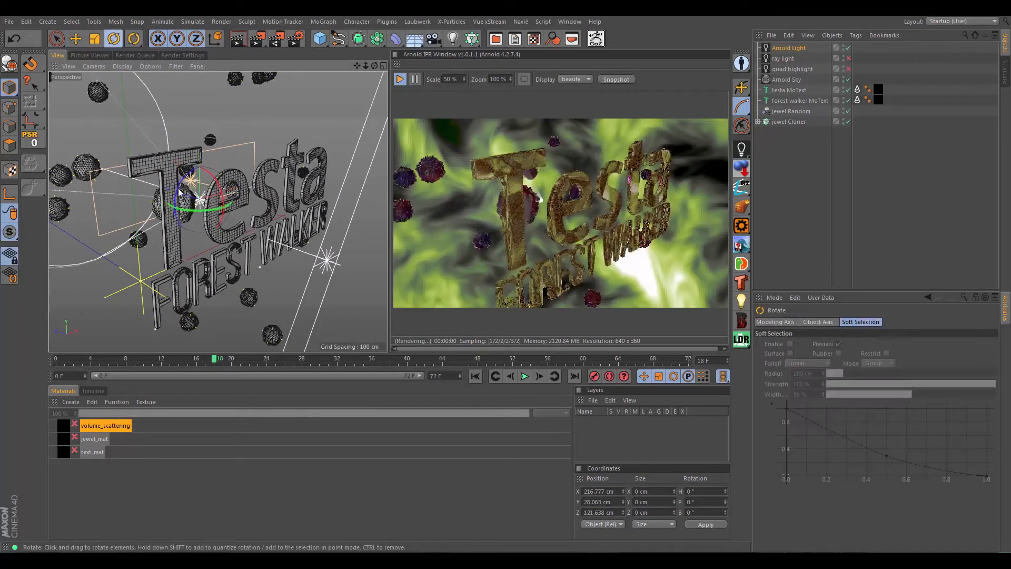
{"action": "left_click_drag", "start_coordinate": [220, 185], "coordinate": [233, 226]}
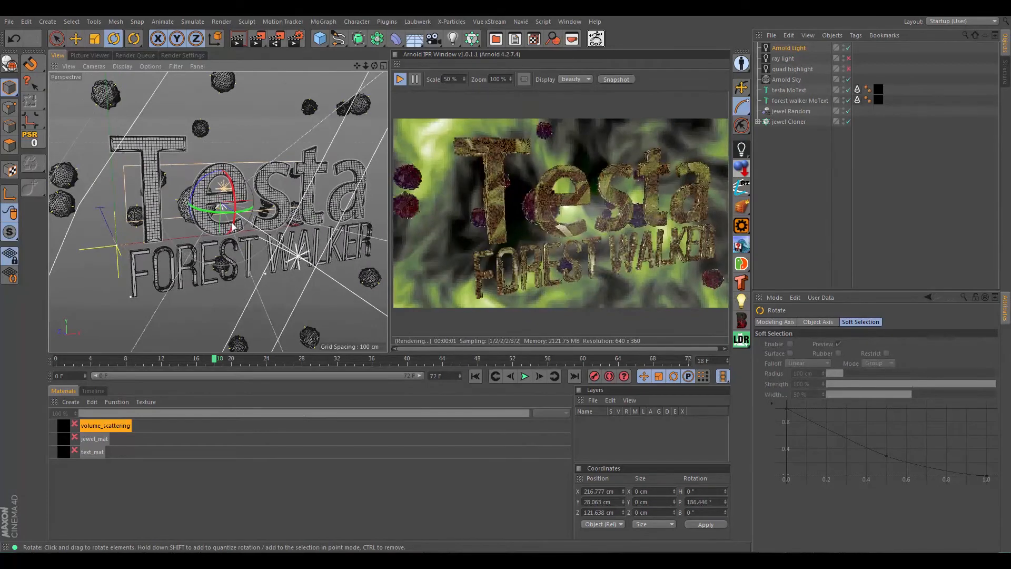
Step: Widen the Arnold spot light's cone angle to about 87.28
{"action": "left_click", "coordinate": [784, 48]}
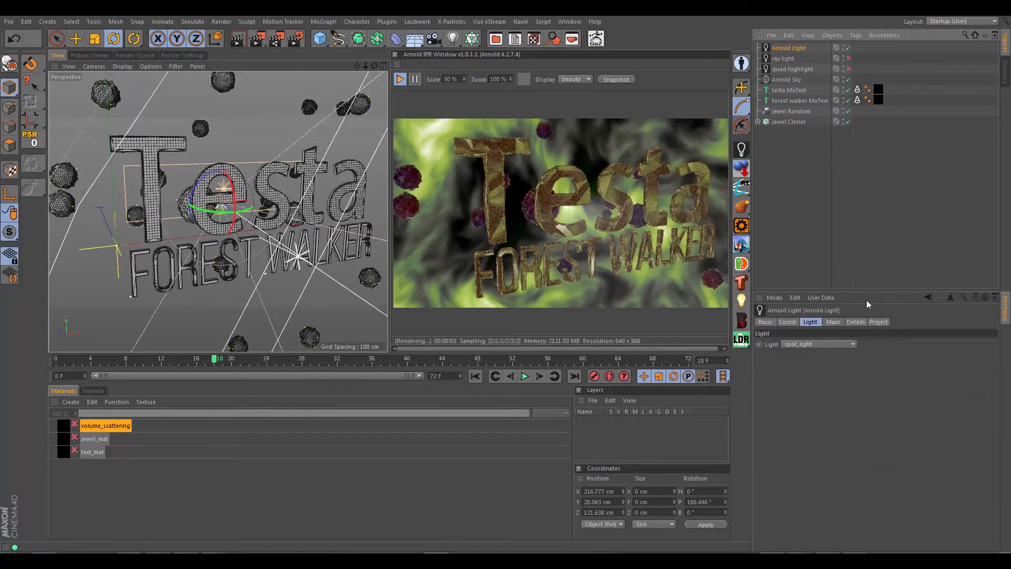
{"action": "left_click", "coordinate": [833, 321]}
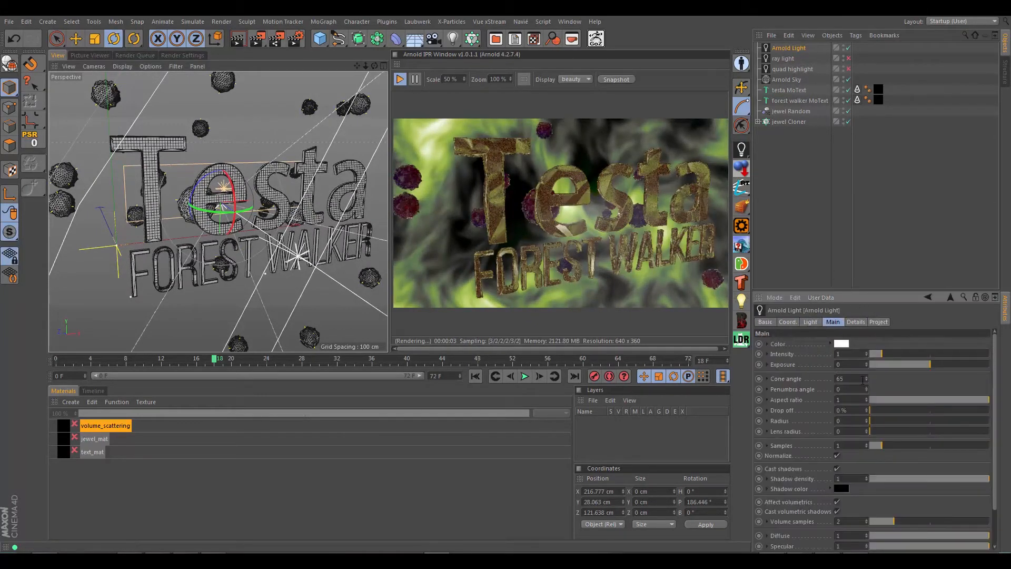
{"action": "left_click_drag", "start_coordinate": [866, 379], "coordinate": [867, 368]}
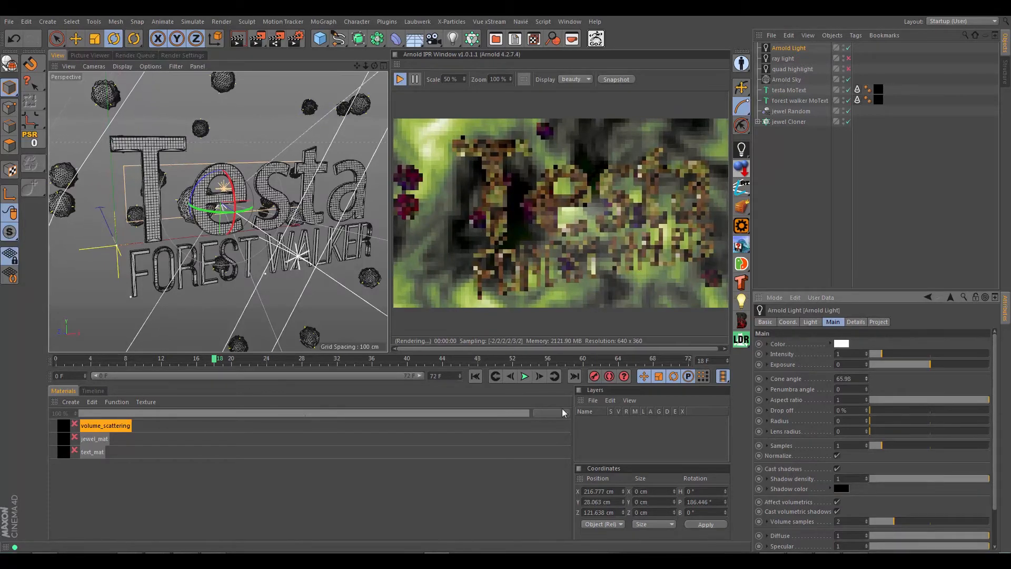
{"action": "left_click_drag", "start_coordinate": [309, 214], "coordinate": [327, 252], "text": "alt"}
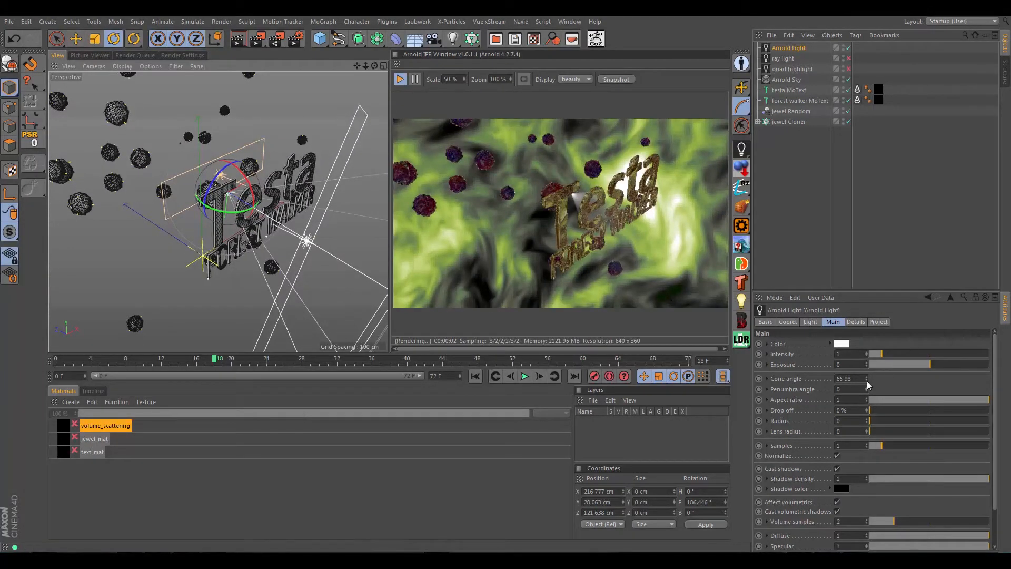
{"action": "left_click_drag", "start_coordinate": [867, 381], "coordinate": [870, 379]}
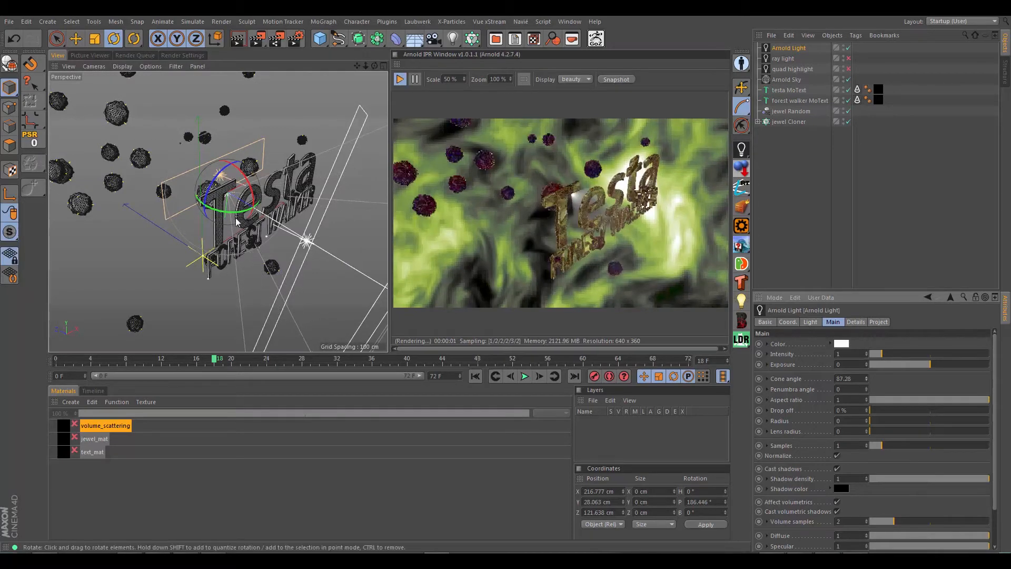
Step: Raise the Arnold spot light's exposure to about 3.62 and check its volumetric beam around the text in the IPR render
{"action": "mouse_move", "coordinate": [240, 217]}
{"action": "left_mouse_down", "text": "alt"}
{"action": "mouse_move", "coordinate": [219, 196]}
{"action": "mouse_move", "coordinate": [250, 212]}
{"action": "left_mouse_up", "text": "alt"}
{"action": "scroll", "coordinate": [250, 212], "scroll_direction": "up", "scroll_amount": 3}
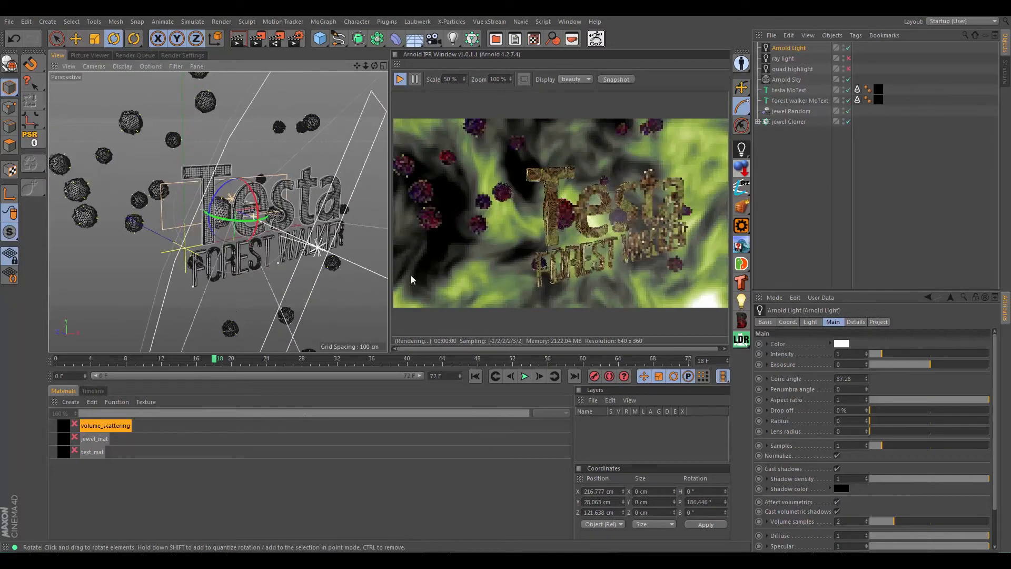
{"action": "left_click_drag", "start_coordinate": [944, 367], "coordinate": [974, 373]}
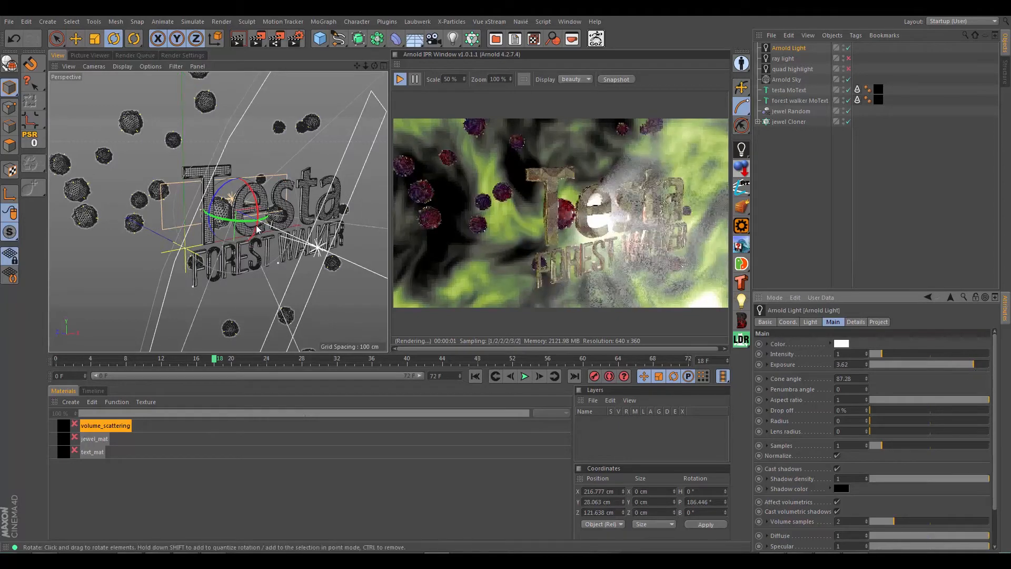
{"action": "scroll", "coordinate": [258, 230], "scroll_direction": "up", "scroll_amount": 2}
{"action": "scroll", "coordinate": [258, 230], "scroll_direction": "up", "scroll_amount": 4}
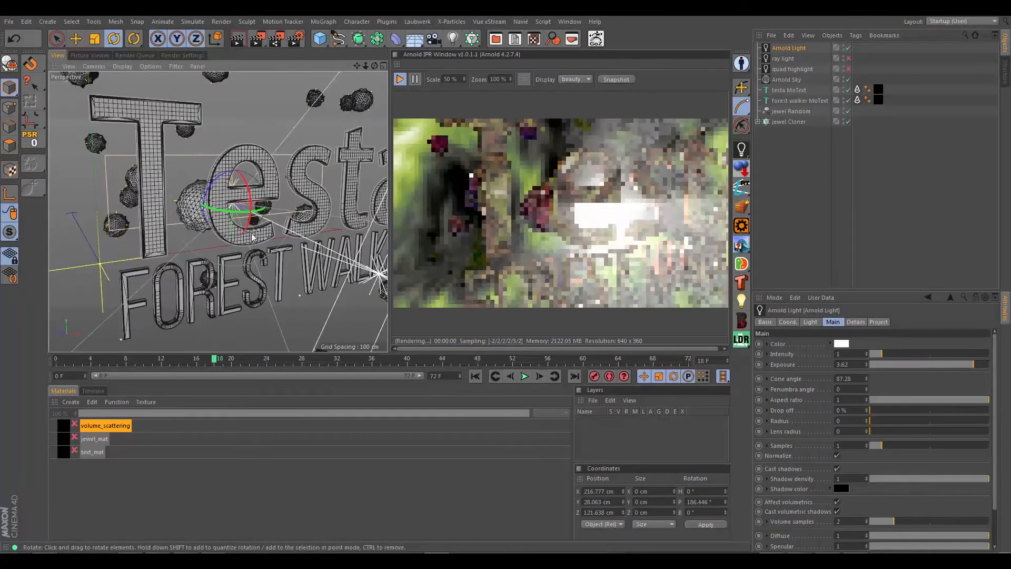
{"action": "scroll", "coordinate": [259, 271], "scroll_direction": "down", "scroll_amount": 5}
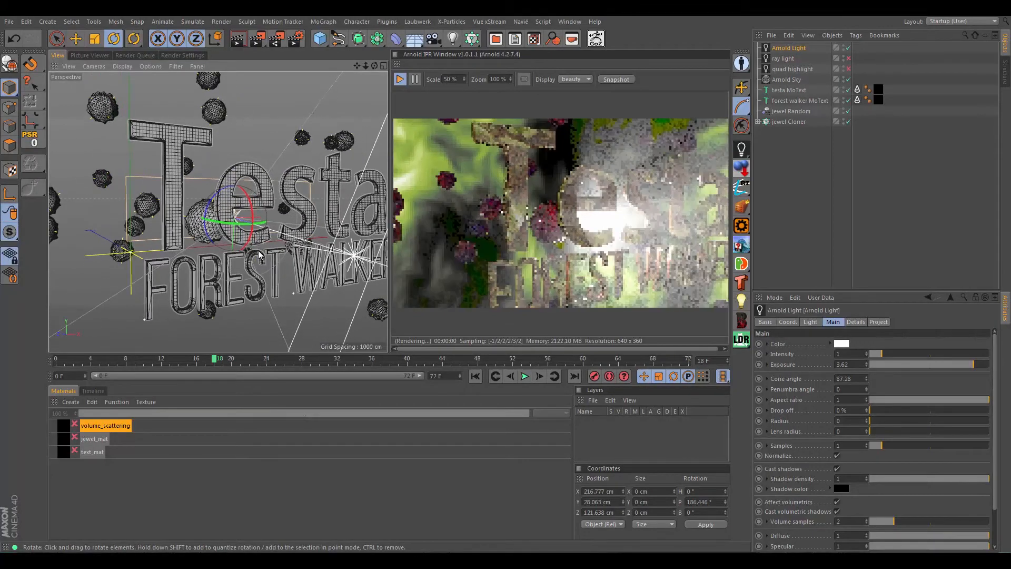
{"action": "mouse_move", "coordinate": [262, 258]}
{"action": "left_mouse_down", "text": "alt"}
{"action": "mouse_move", "coordinate": [258, 212]}
{"action": "mouse_move", "coordinate": [276, 264]}
{"action": "left_mouse_up", "text": "alt"}
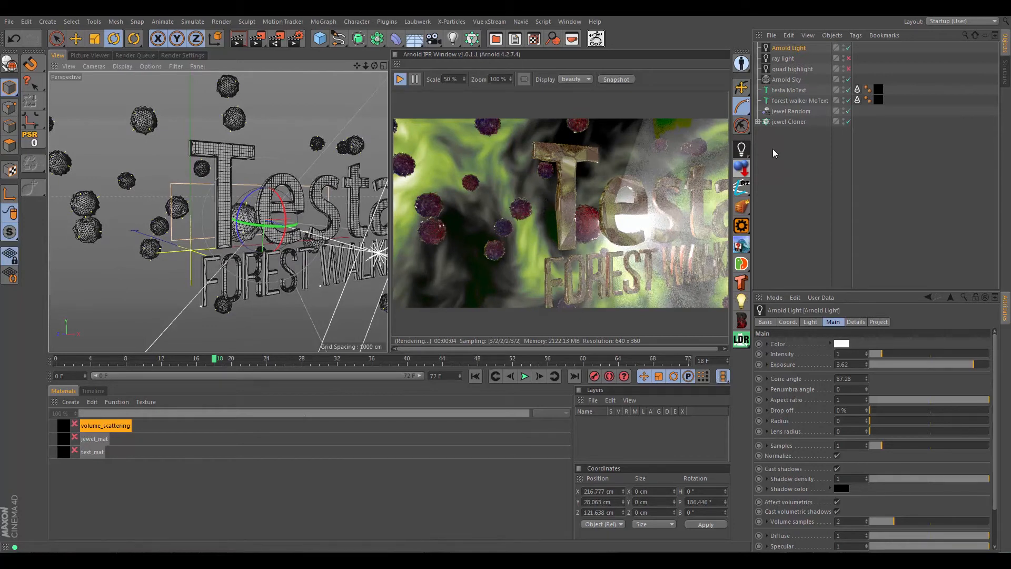
Step: Stop the IPR render, then revert the text project to its saved version and switch to the landscape project
{"action": "left_click", "coordinate": [786, 80]}
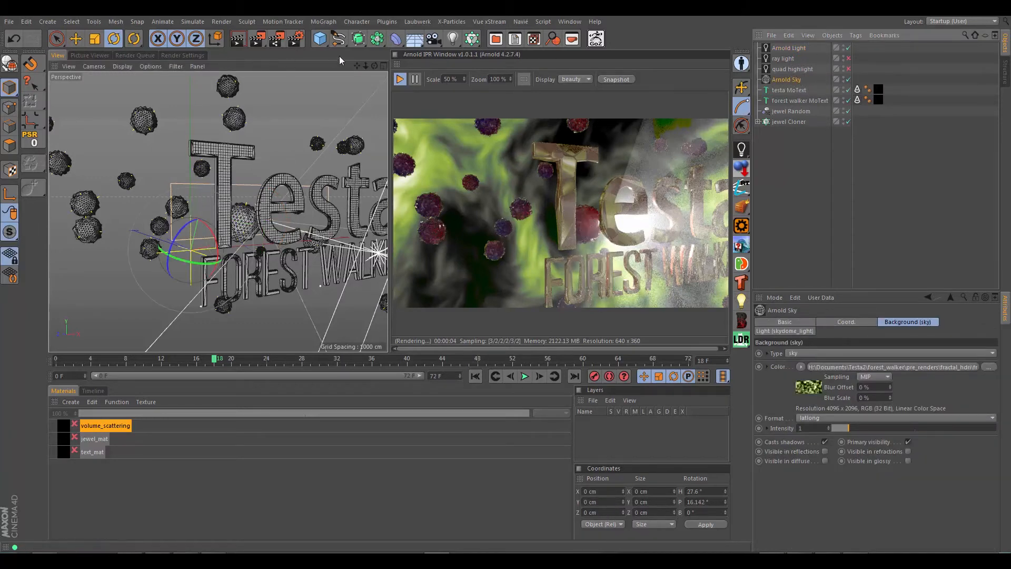
{"action": "left_click", "coordinate": [401, 80]}
{"action": "left_click", "coordinate": [9, 22]}
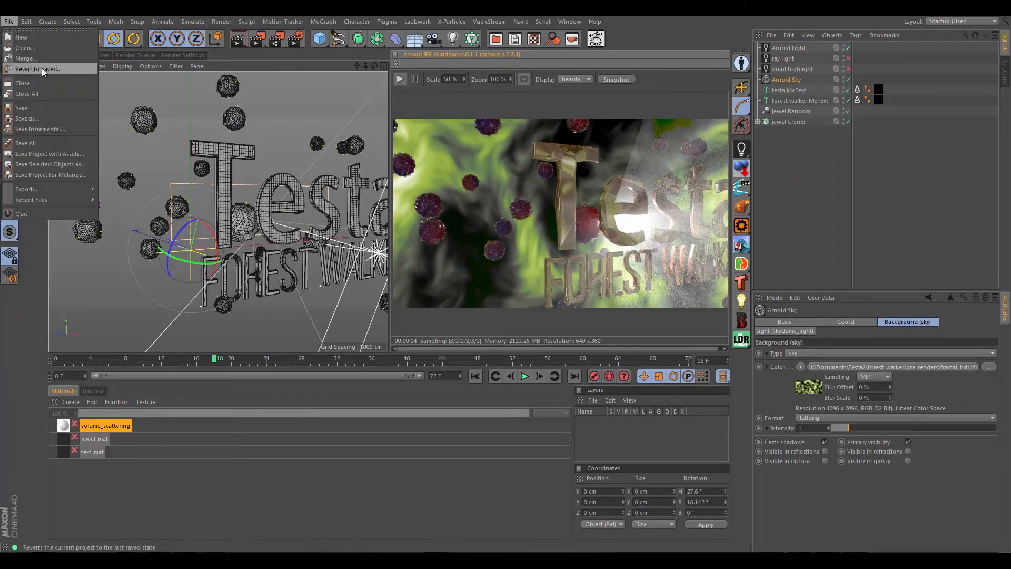
{"action": "left_click", "coordinate": [32, 71]}
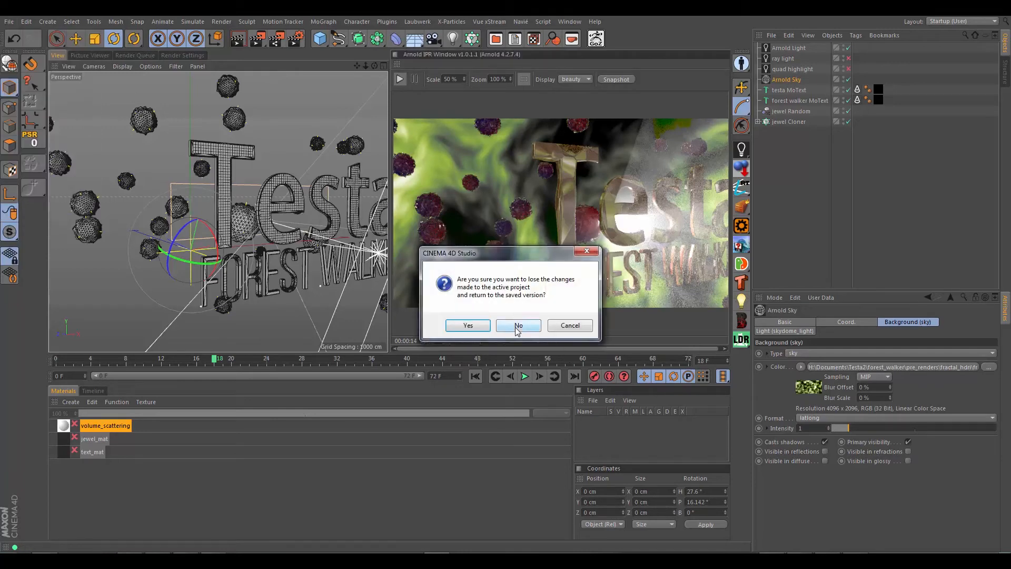
{"action": "left_click", "coordinate": [487, 326]}
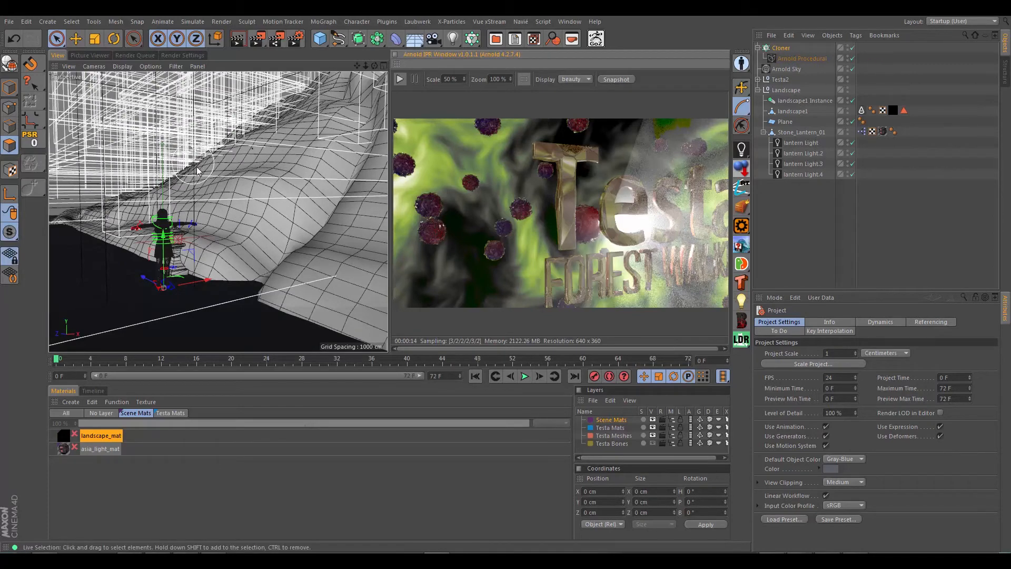
Step: Inspect the Arnold Sky's 1920 Dusk Sun.hdr texture and start the IPR render of the landscape scene
{"action": "left_click", "coordinate": [787, 69]}
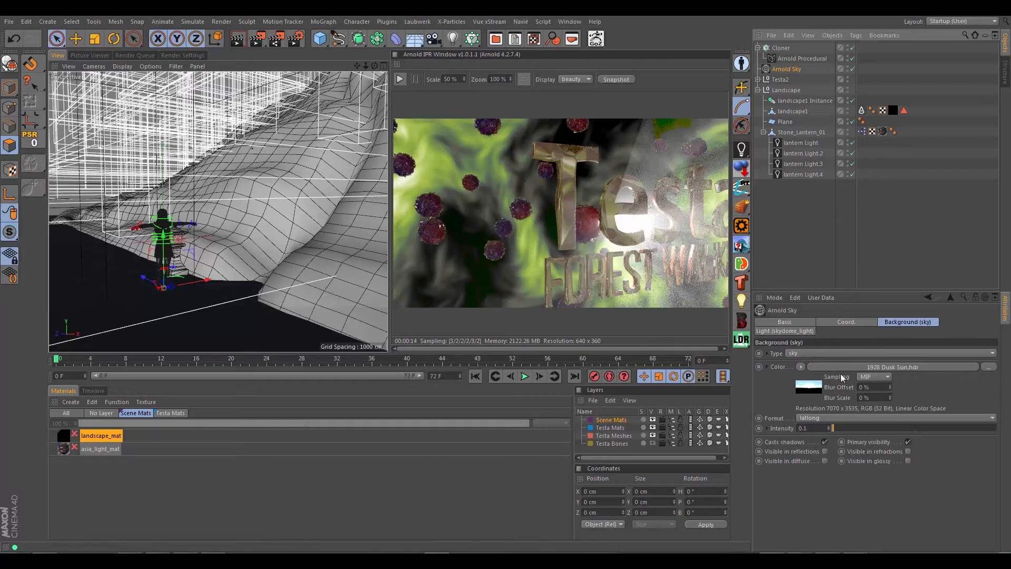
{"action": "left_click", "coordinate": [809, 387]}
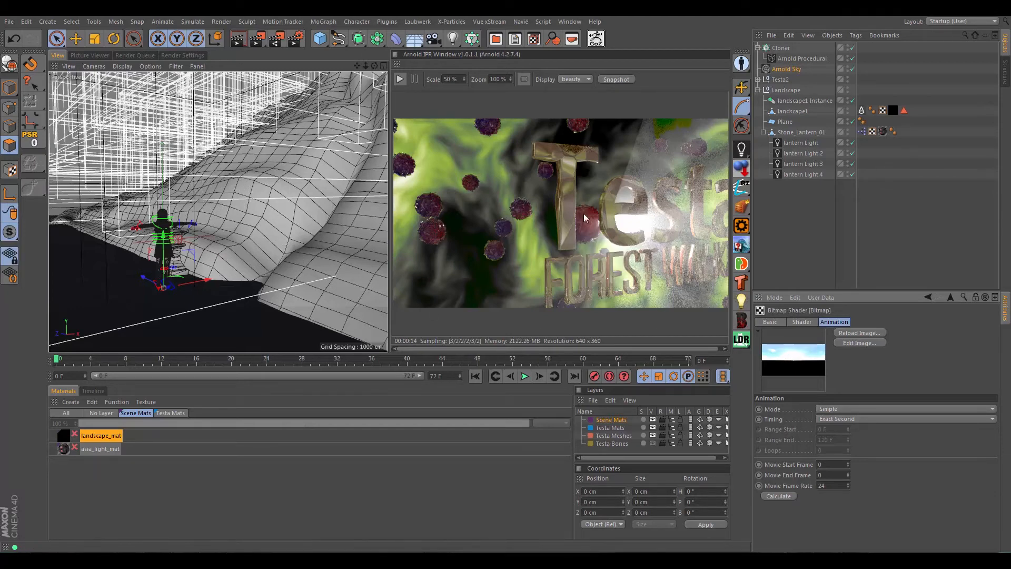
{"action": "left_click", "coordinate": [401, 80]}
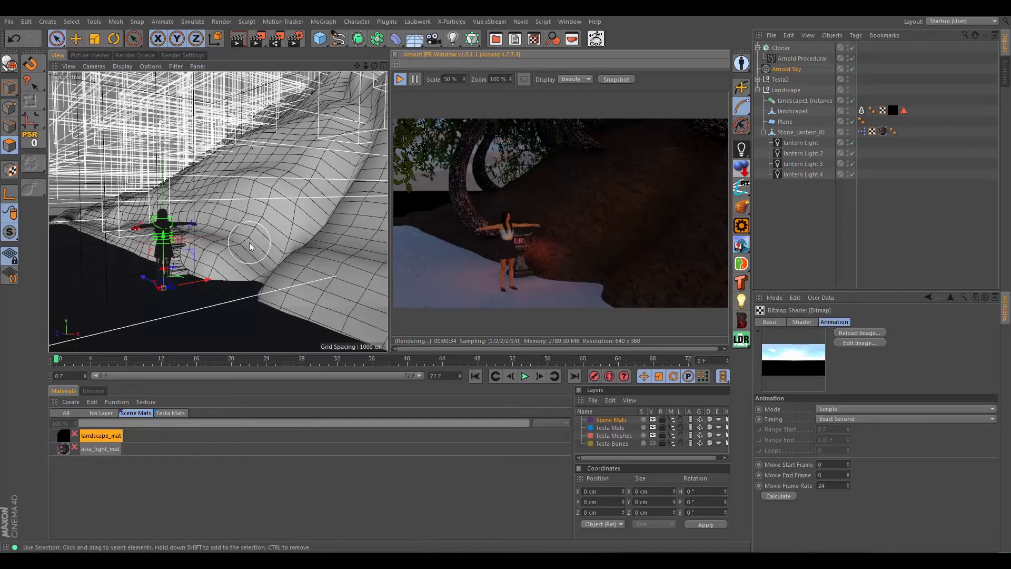
Step: Create an Arnold volume_scattering atmosphere material
{"action": "left_click", "coordinate": [74, 405]}
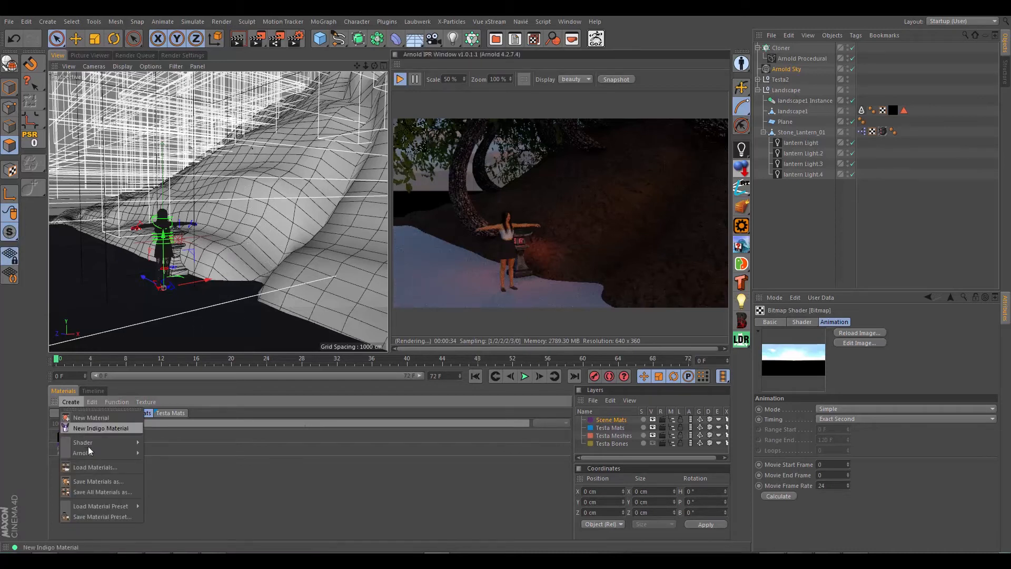
{"action": "mouse_move", "coordinate": [102, 456]}
{"action": "mouse_move", "coordinate": [159, 484]}
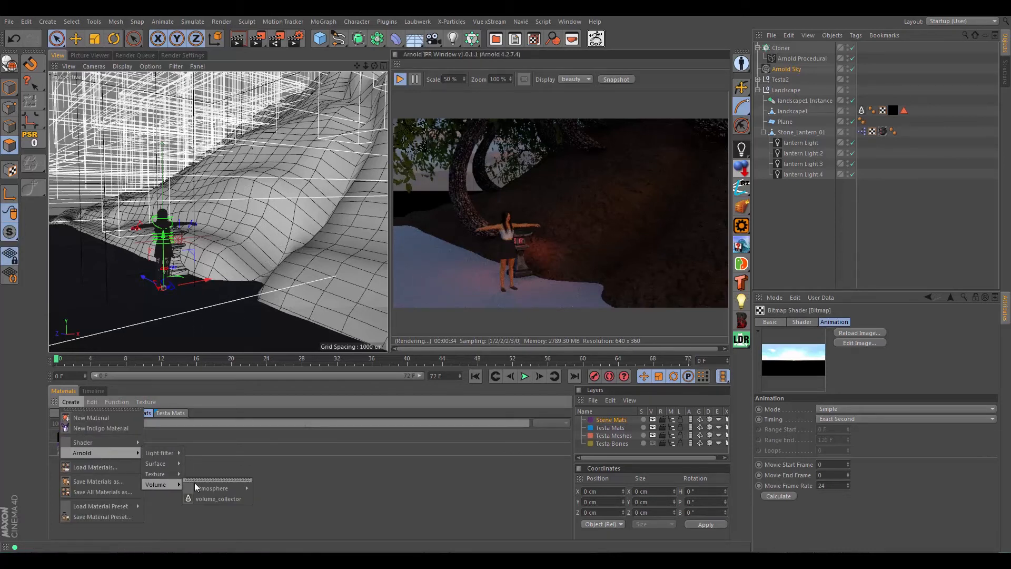
{"action": "mouse_move", "coordinate": [223, 489]}
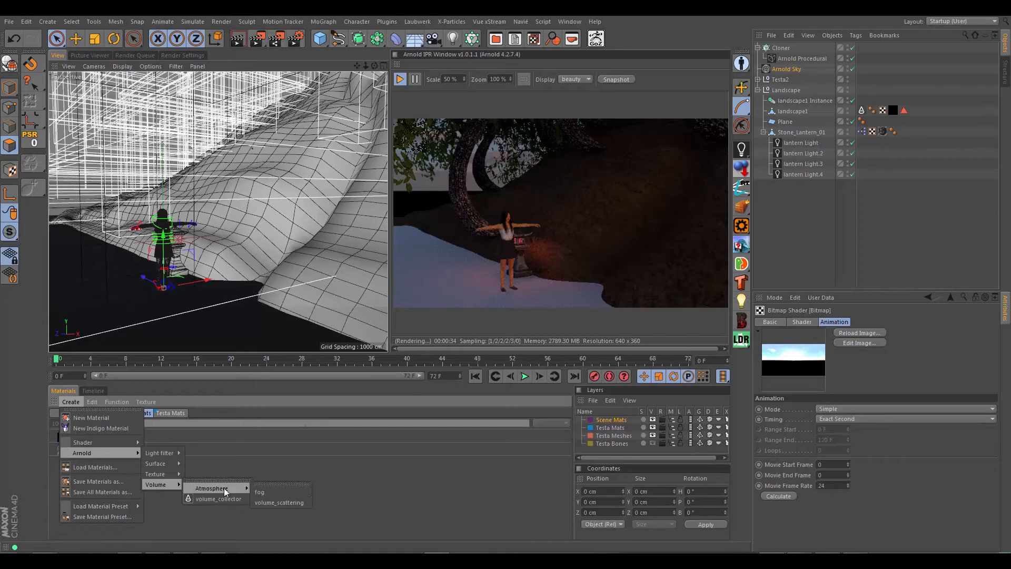
{"action": "left_click", "coordinate": [274, 500]}
Step: Assign the volume_scattering material as the Atmosphere in the Arnold render settings, and return to the perspective view
{"action": "left_click", "coordinate": [182, 55]}
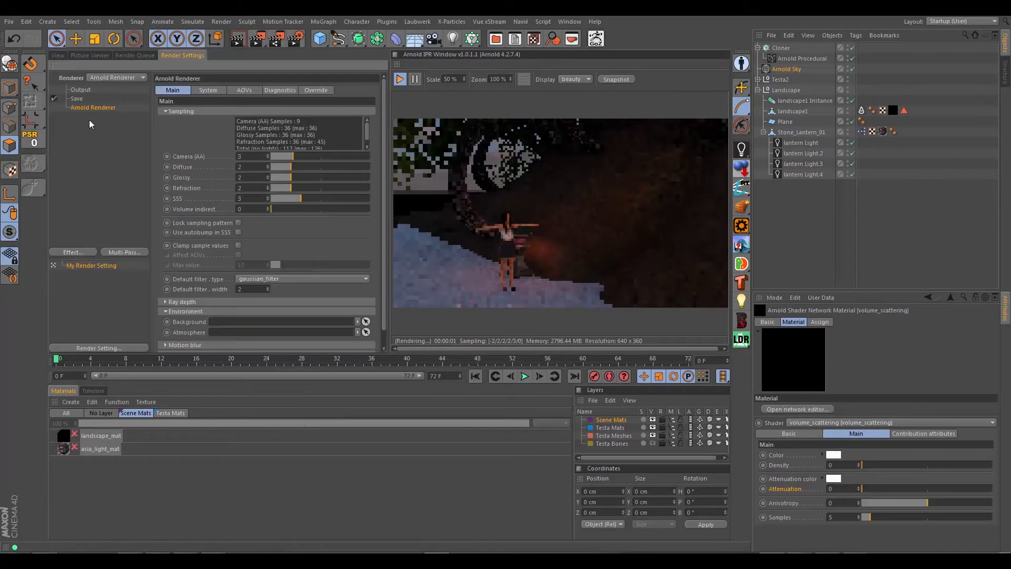
{"action": "left_click", "coordinate": [103, 414]}
{"action": "left_click_drag", "start_coordinate": [253, 321], "coordinate": [247, 332]}
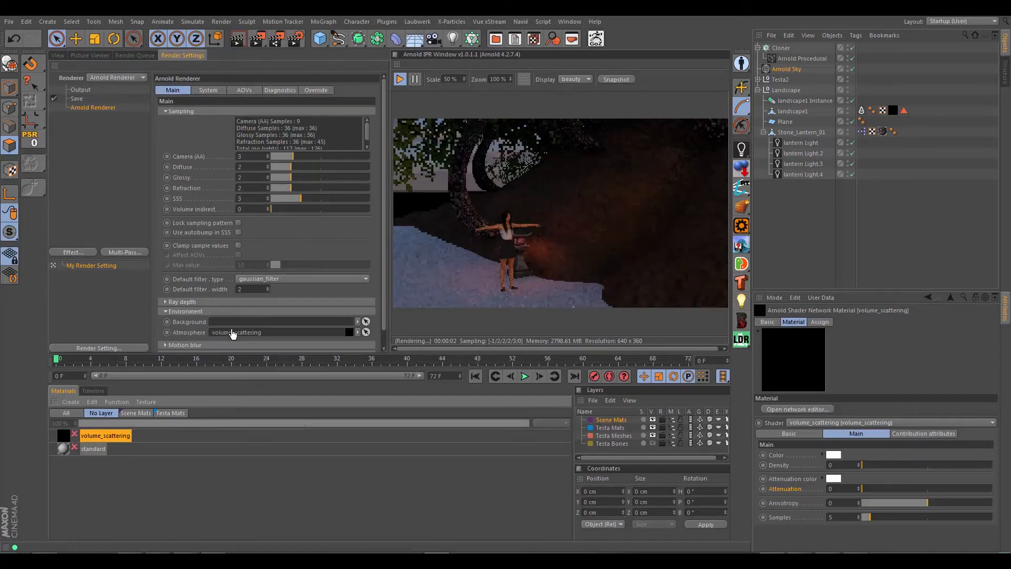
{"action": "left_click", "coordinate": [58, 55]}
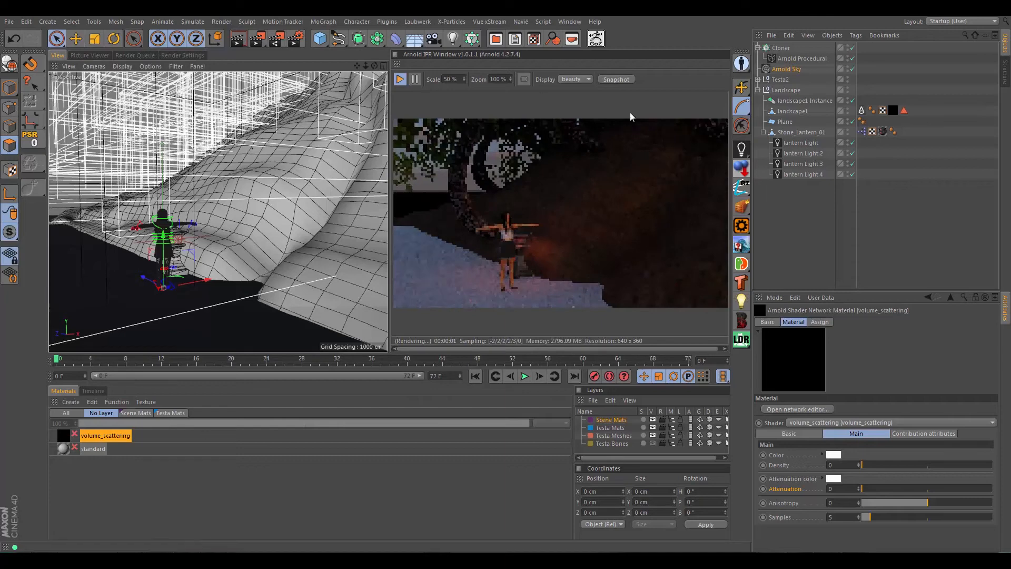
Step: Add an Arnold Light to the landscape scene and name it Sun Light
{"action": "left_click", "coordinate": [742, 150]}
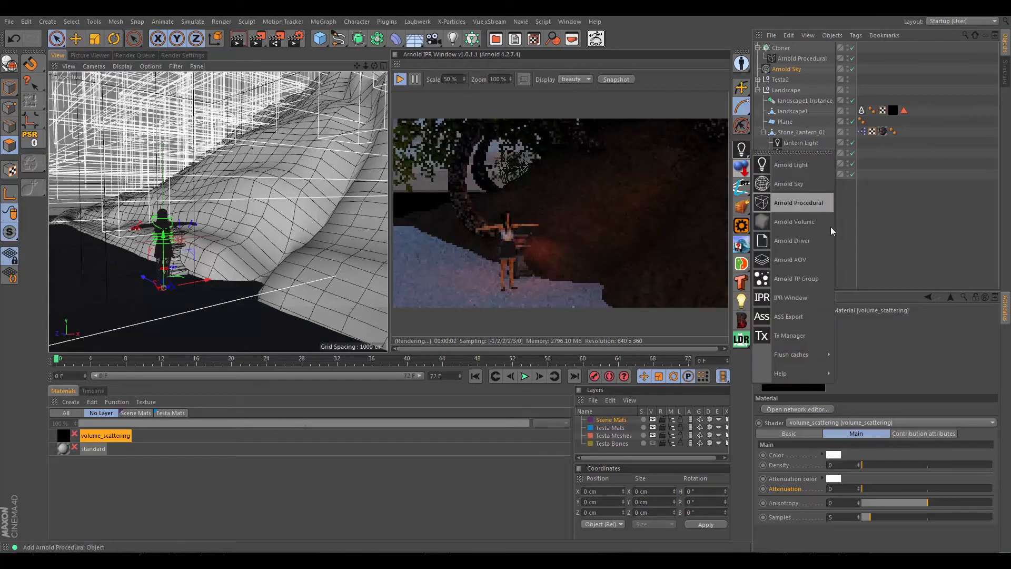
{"action": "left_click", "coordinate": [803, 163]}
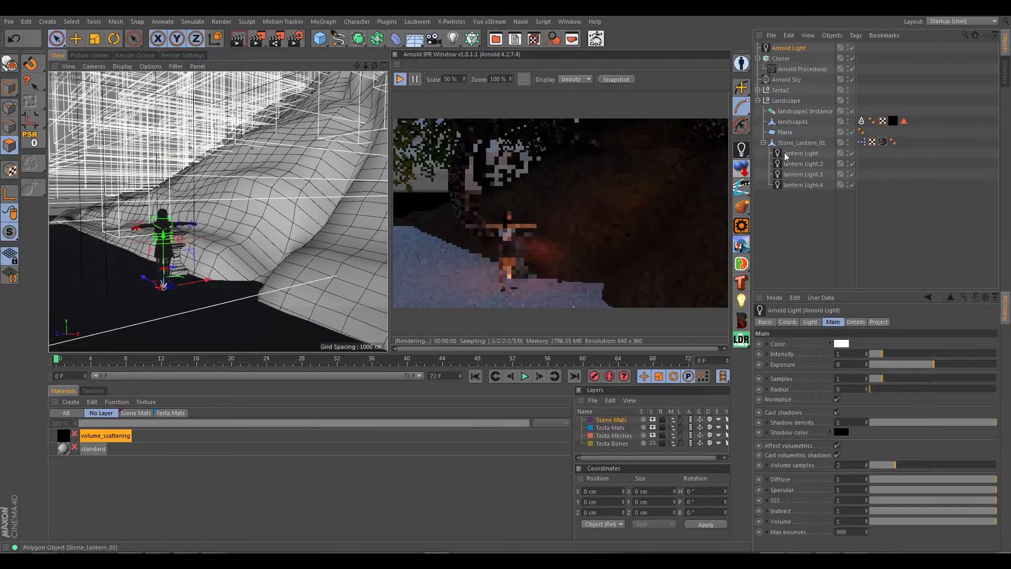
{"action": "double_click", "coordinate": [779, 48]}
{"action": "type", "text": "Sun Ligh"}
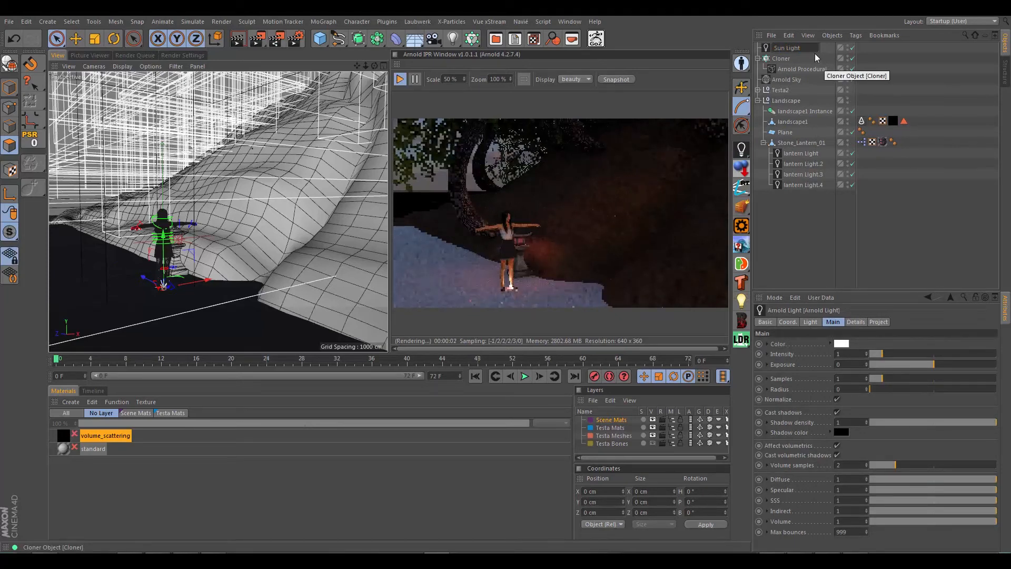
{"action": "key", "text": "Return"}
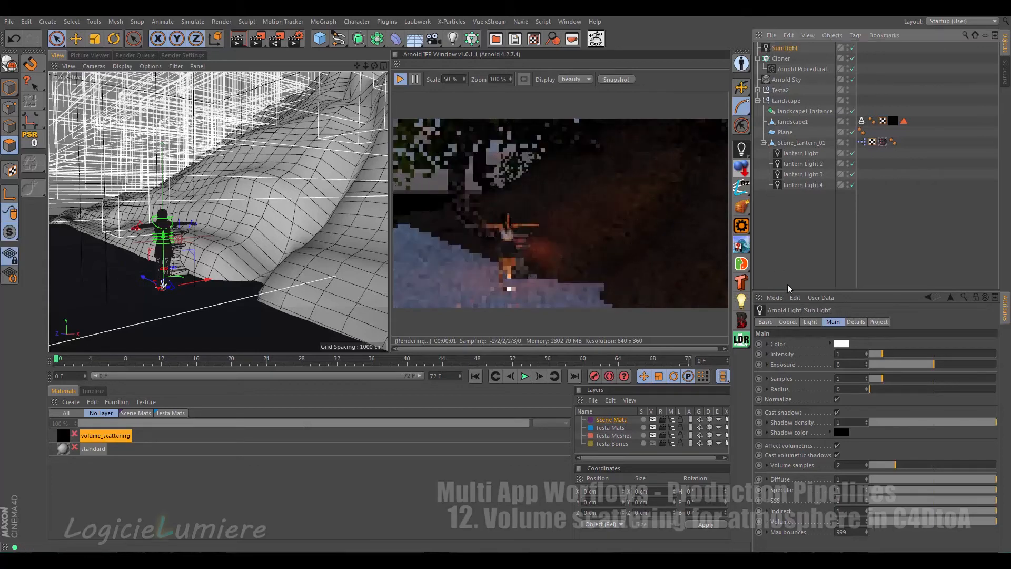
Step: Change the Sun Light's type to spot_light
{"action": "left_click", "coordinate": [811, 322]}
{"action": "left_click", "coordinate": [800, 342]}
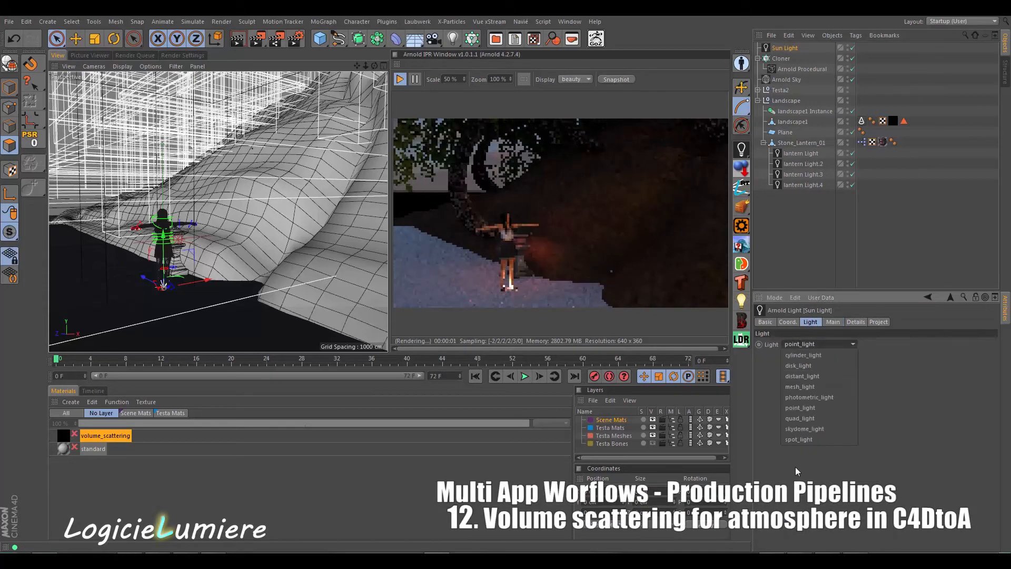
{"action": "left_click", "coordinate": [806, 439]}
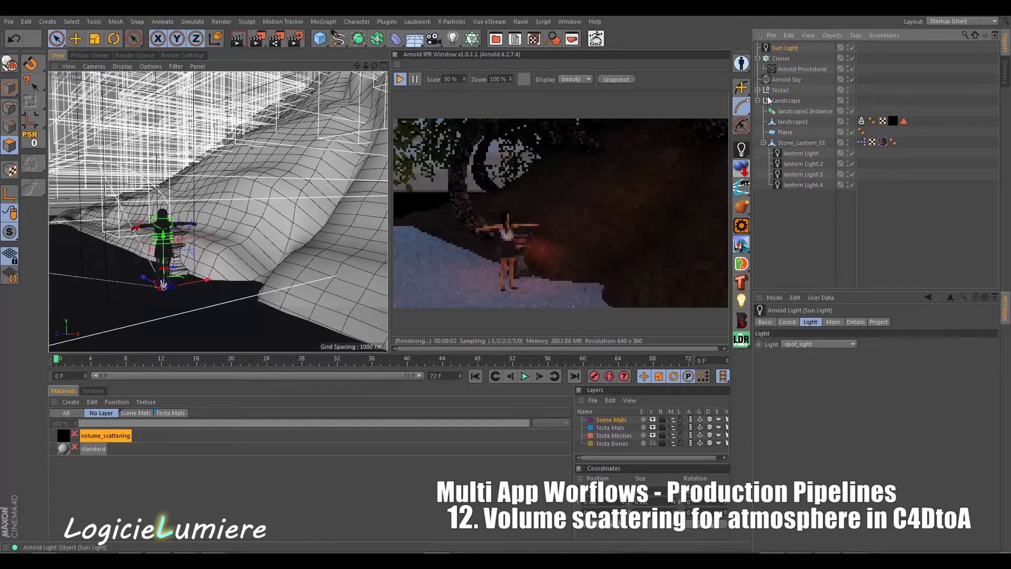
Step: Raise the Sun Light high above the standing figure and rotate its pitch
{"action": "scroll", "coordinate": [191, 282], "scroll_direction": "down", "scroll_amount": 3}
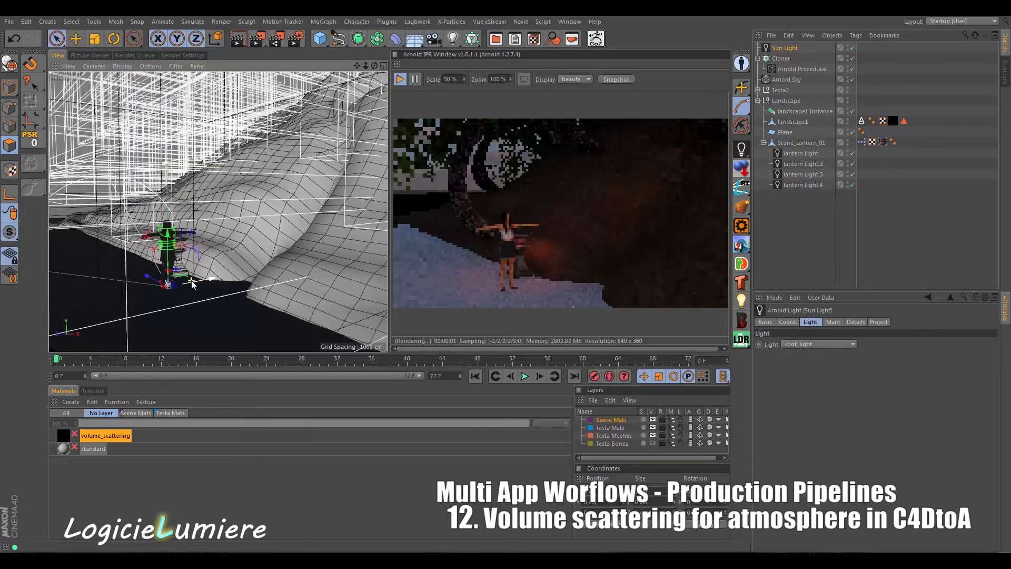
{"action": "left_click_drag", "start_coordinate": [206, 296], "coordinate": [187, 268], "text": "alt"}
{"action": "left_click_drag", "start_coordinate": [169, 209], "coordinate": [160, 127]}
{"action": "left_click", "coordinate": [120, 40]}
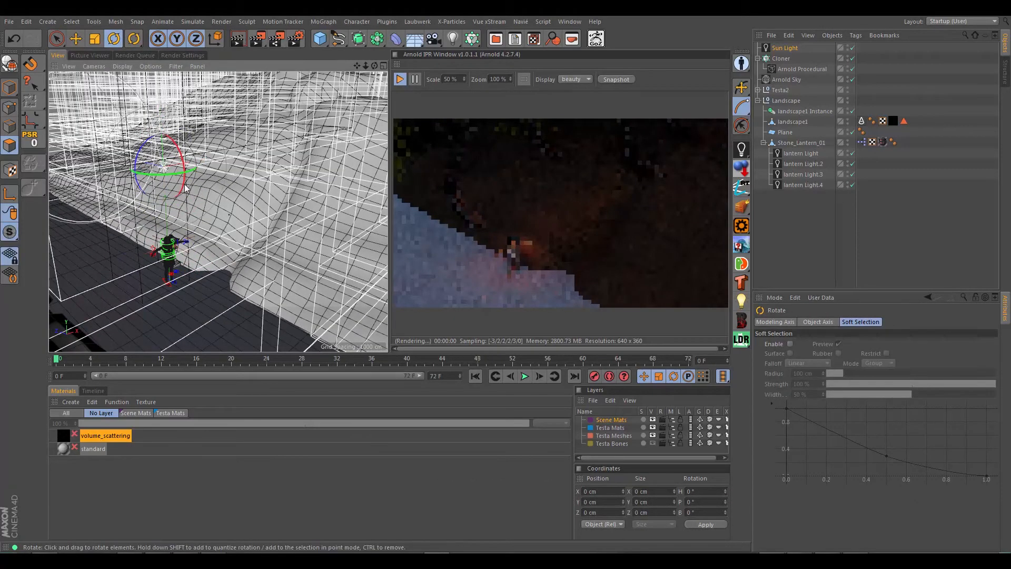
{"action": "left_click_drag", "start_coordinate": [185, 172], "coordinate": [223, 257]}
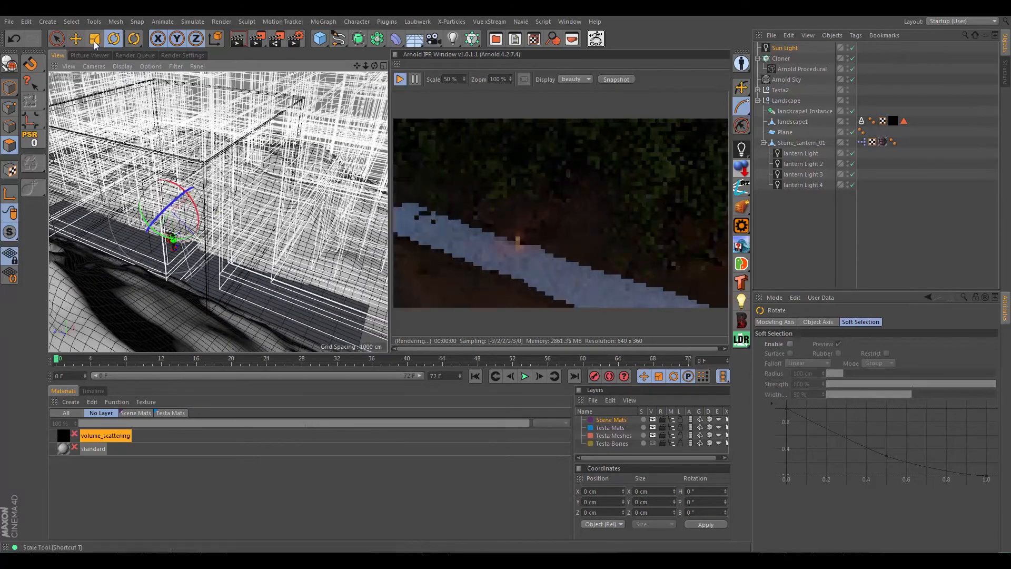
{"action": "left_click_drag", "start_coordinate": [186, 194], "coordinate": [117, 125], "text": "alt"}
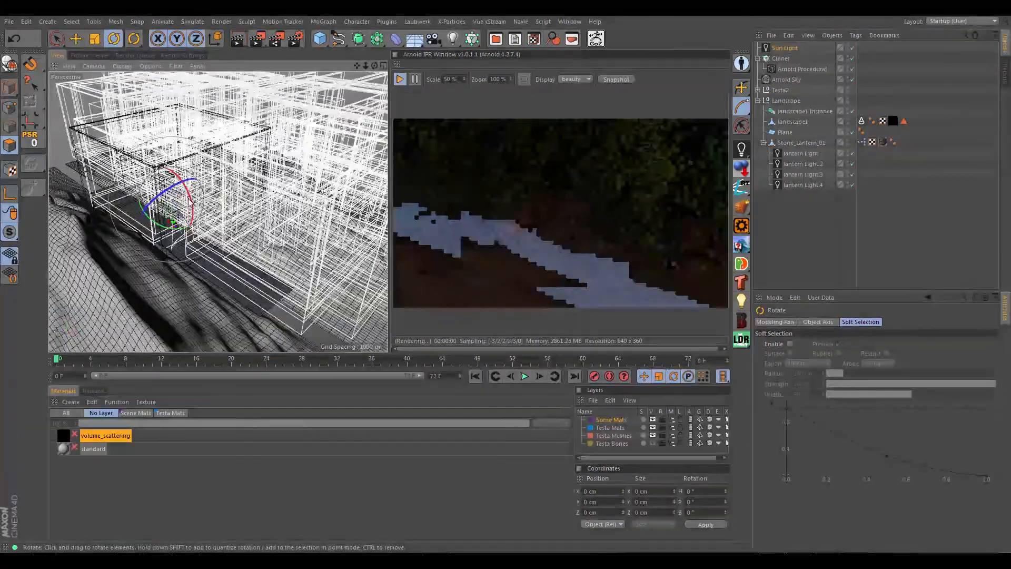
Step: Move the Sun Light over the hilltop behind the figure and disable the cloned Arnold Procedural trees to clear the view
{"action": "left_click", "coordinate": [76, 38]}
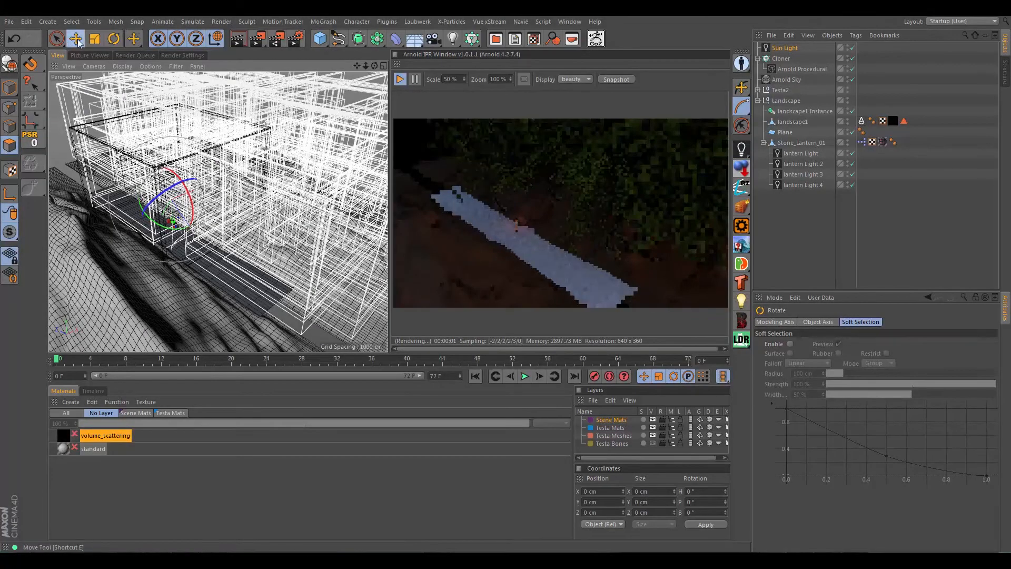
{"action": "left_click_drag", "start_coordinate": [211, 191], "coordinate": [296, 146]}
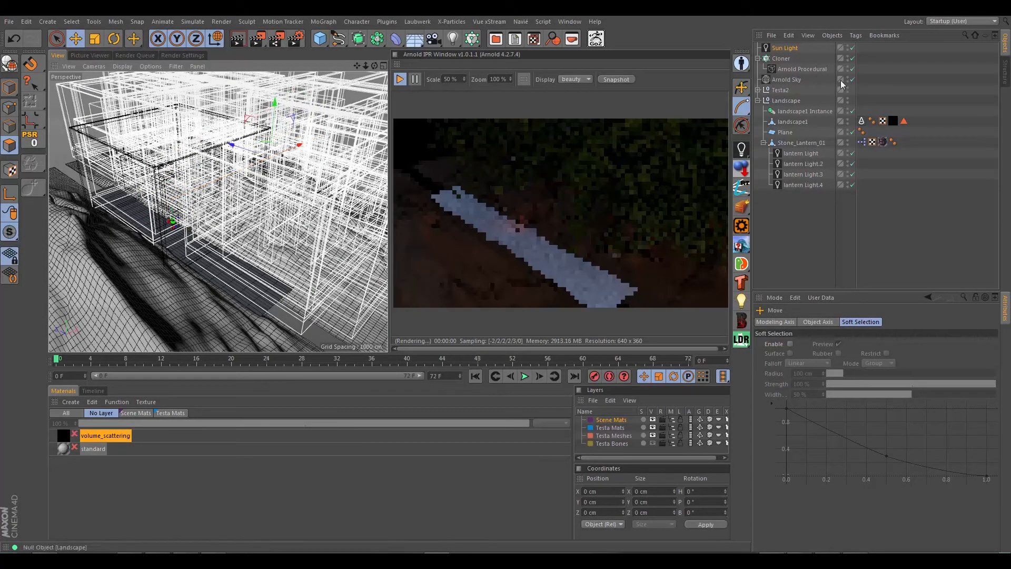
{"action": "left_click", "coordinate": [852, 69]}
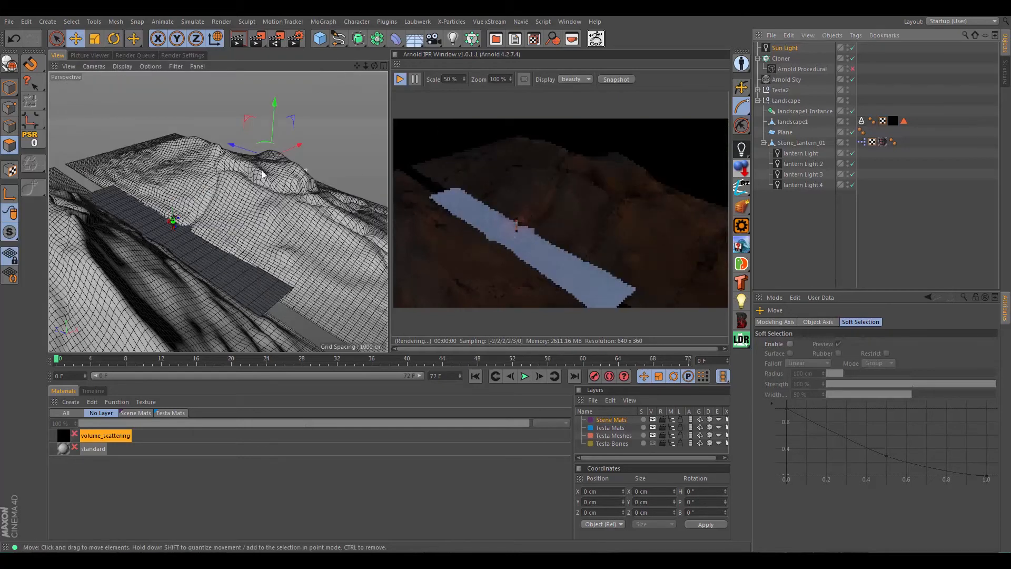
{"action": "left_click_drag", "start_coordinate": [274, 93], "coordinate": [273, 94]}
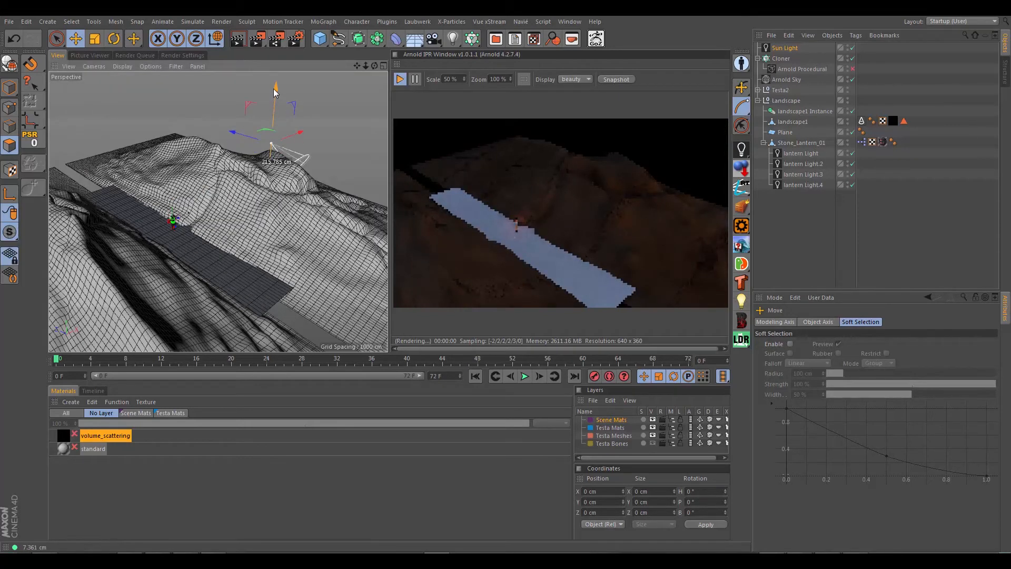
Step: Rotate the Sun Light to aim its cone from the hilltop back toward the valley
{"action": "left_click", "coordinate": [114, 39]}
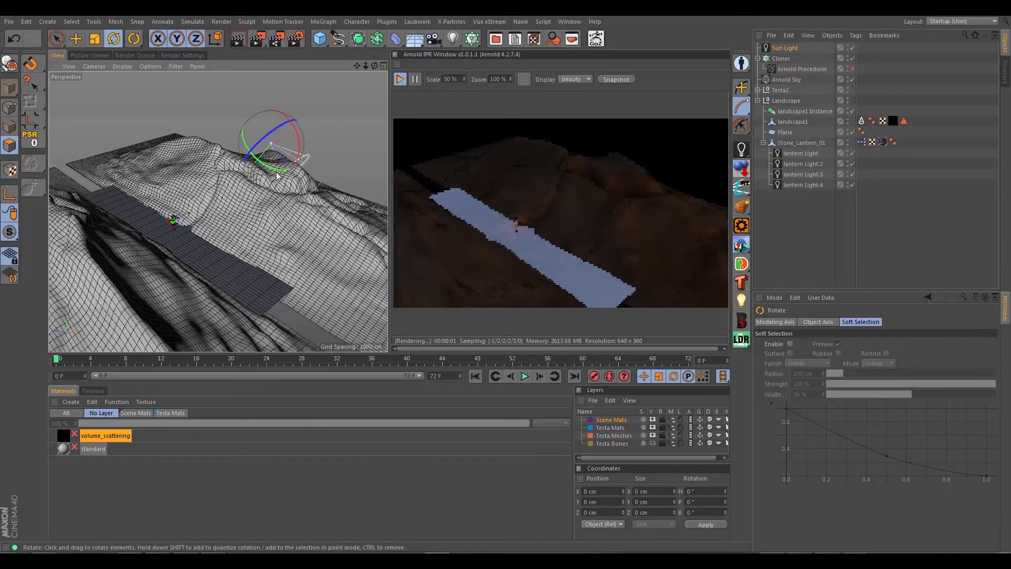
{"action": "mouse_move", "coordinate": [278, 176]}
{"action": "left_mouse_down"}
{"action": "mouse_move", "coordinate": [218, 163]}
{"action": "mouse_move", "coordinate": [289, 170]}
{"action": "mouse_move", "coordinate": [268, 169]}
{"action": "left_mouse_up"}
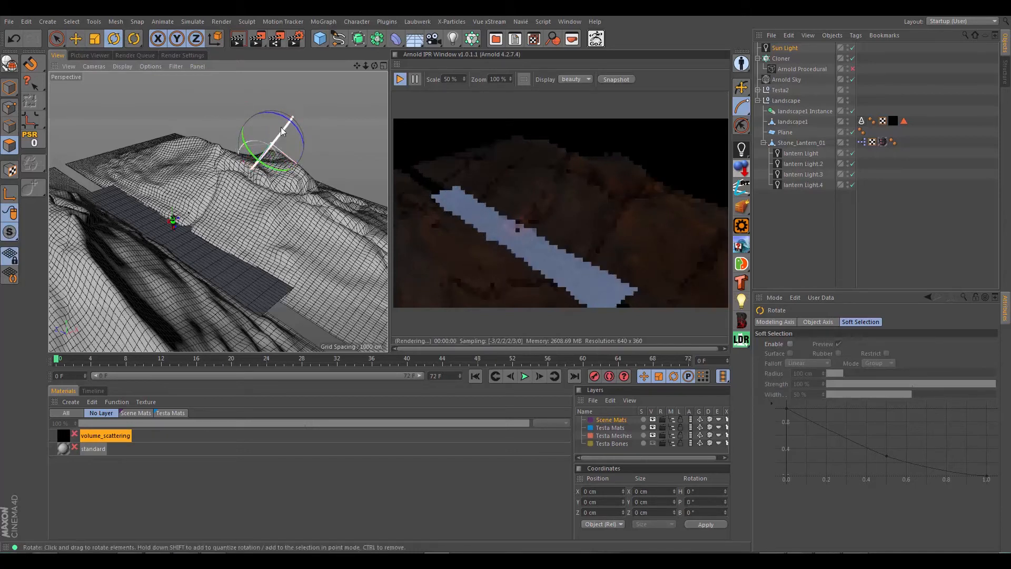
{"action": "left_click_drag", "start_coordinate": [282, 132], "coordinate": [261, 141]}
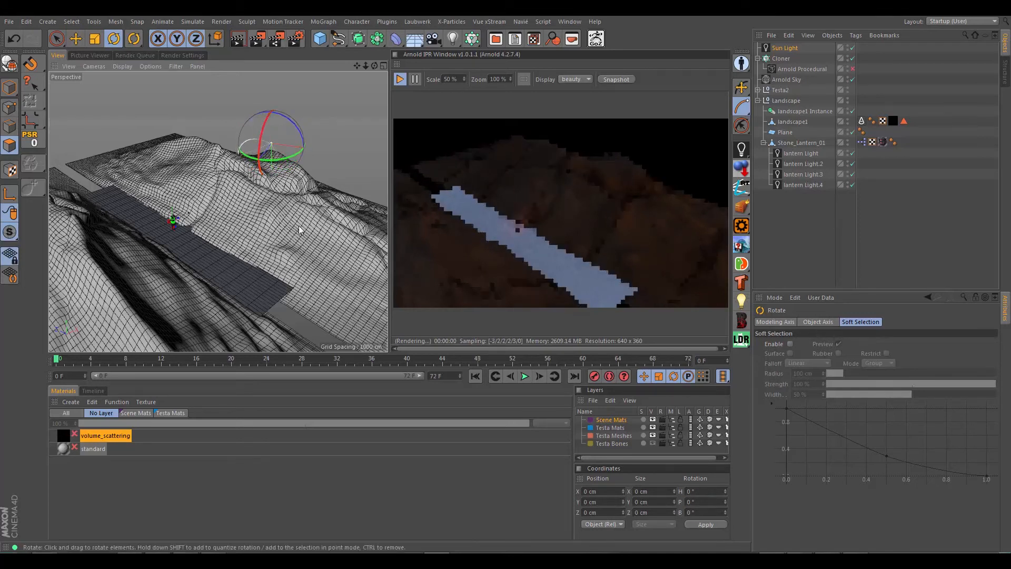
Step: Set the Sun Light's exposure to 10
{"action": "left_click", "coordinate": [774, 49]}
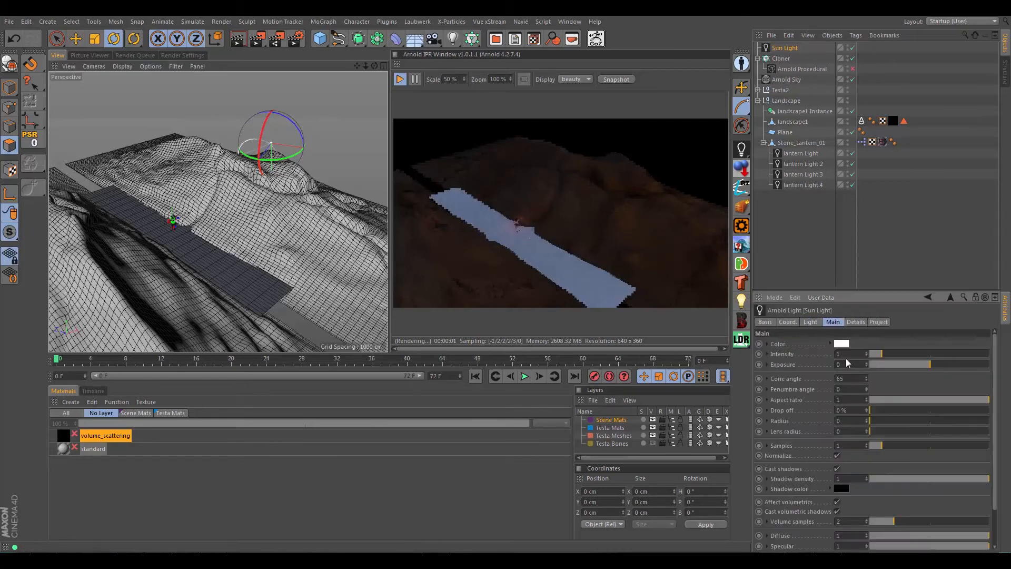
{"action": "left_click", "coordinate": [855, 365]}
{"action": "key", "text": "Return"}
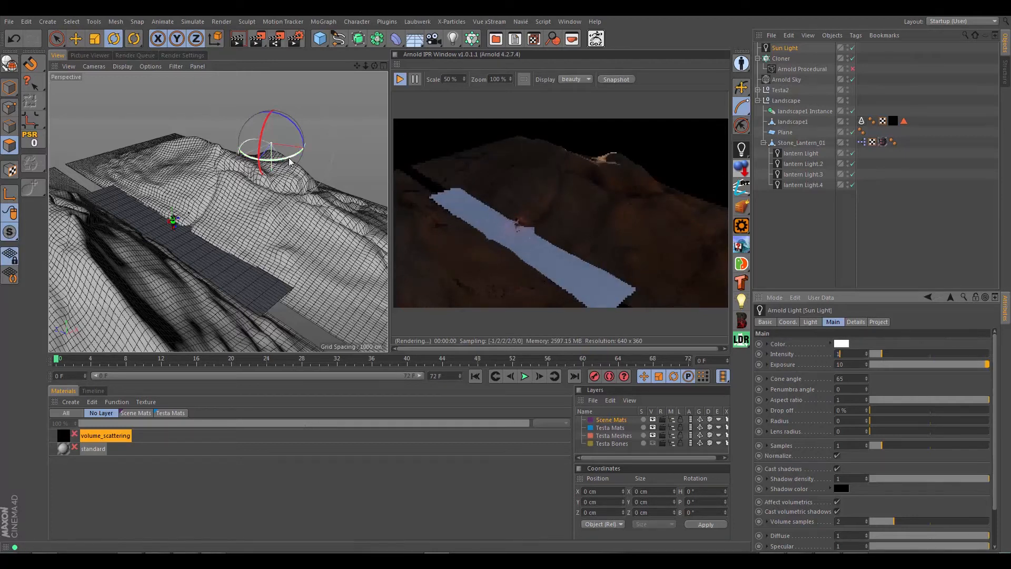
Step: Raise the Sun Light slightly above the hilltop and adjust its pitch
{"action": "left_click", "coordinate": [74, 39]}
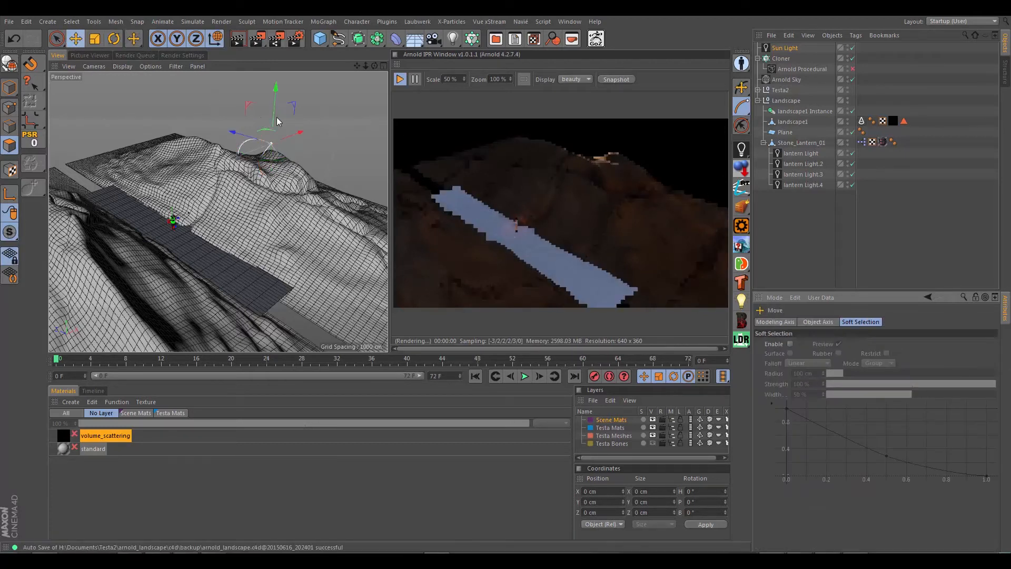
{"action": "left_click_drag", "start_coordinate": [274, 94], "coordinate": [276, 78]}
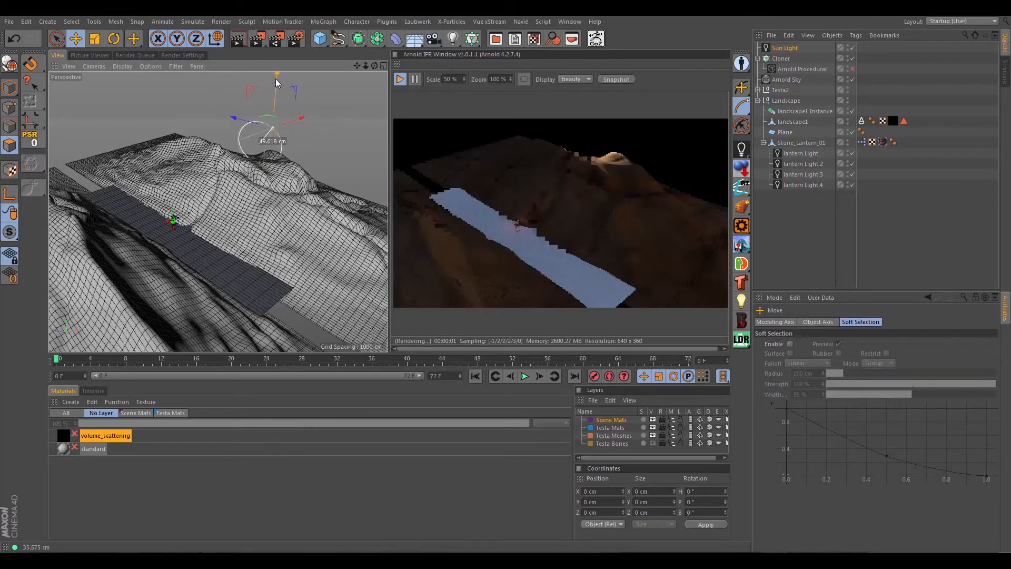
{"action": "left_click", "coordinate": [112, 39]}
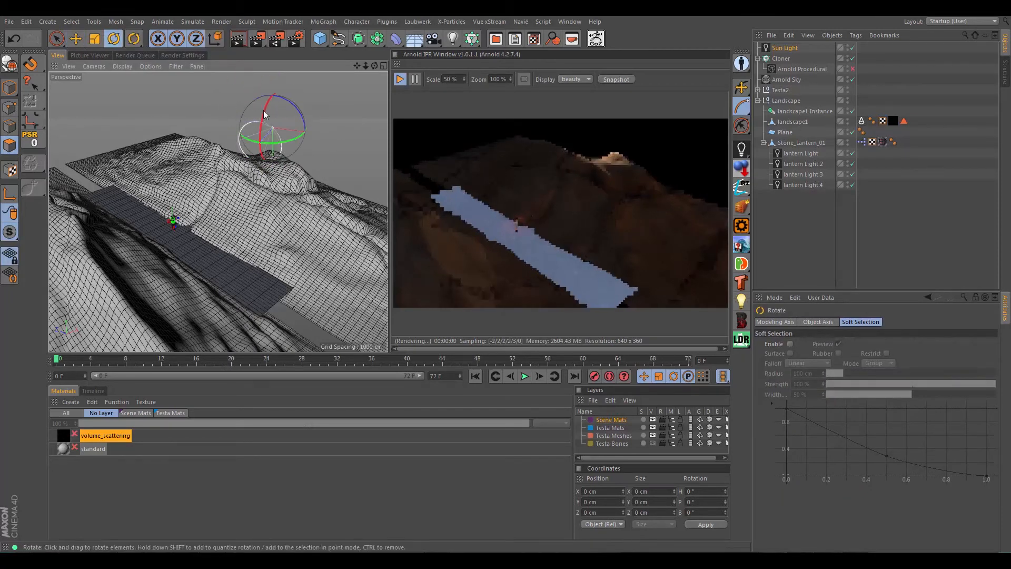
{"action": "mouse_move", "coordinate": [266, 109]}
{"action": "left_mouse_down"}
{"action": "mouse_move", "coordinate": [265, 120]}
{"action": "mouse_move", "coordinate": [266, 109]}
{"action": "left_mouse_up"}
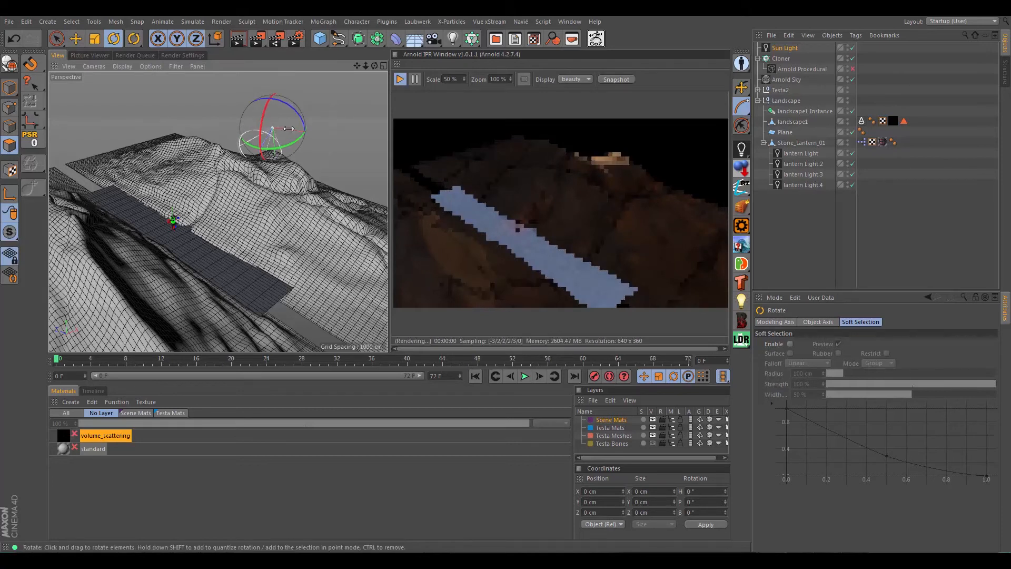
Step: Move the Sun Light higher so that it sits well above the hills
{"action": "left_click", "coordinate": [77, 40]}
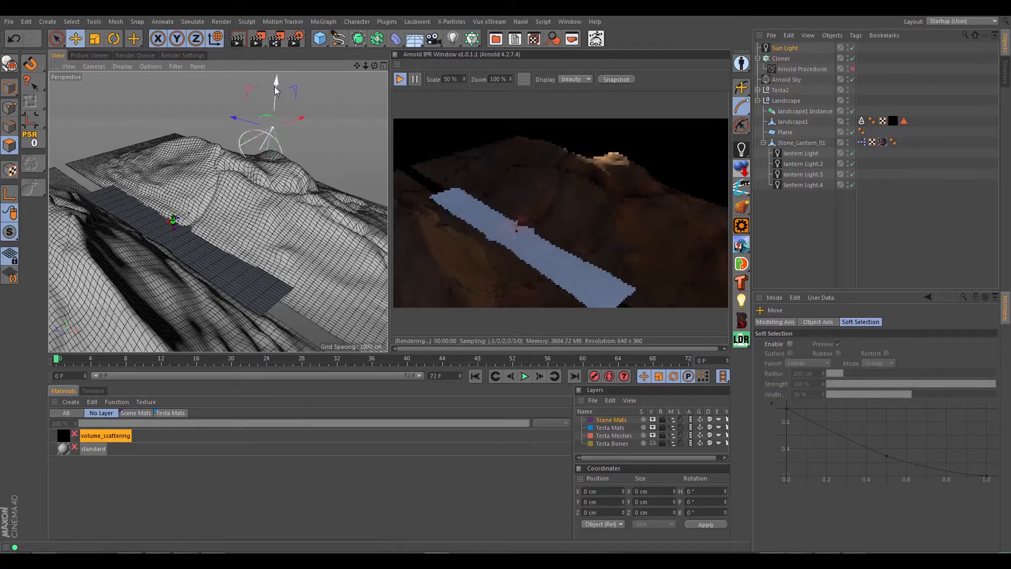
{"action": "left_click_drag", "start_coordinate": [287, 153], "coordinate": [254, 172], "text": "alt"}
{"action": "left_click_drag", "start_coordinate": [321, 80], "coordinate": [322, 42]}
Step: Rotate the raised Sun Light's pitch to aim its cone down over the slope toward the standing figure
{"action": "left_click_drag", "start_coordinate": [309, 232], "coordinate": [164, 68], "text": "alt"}
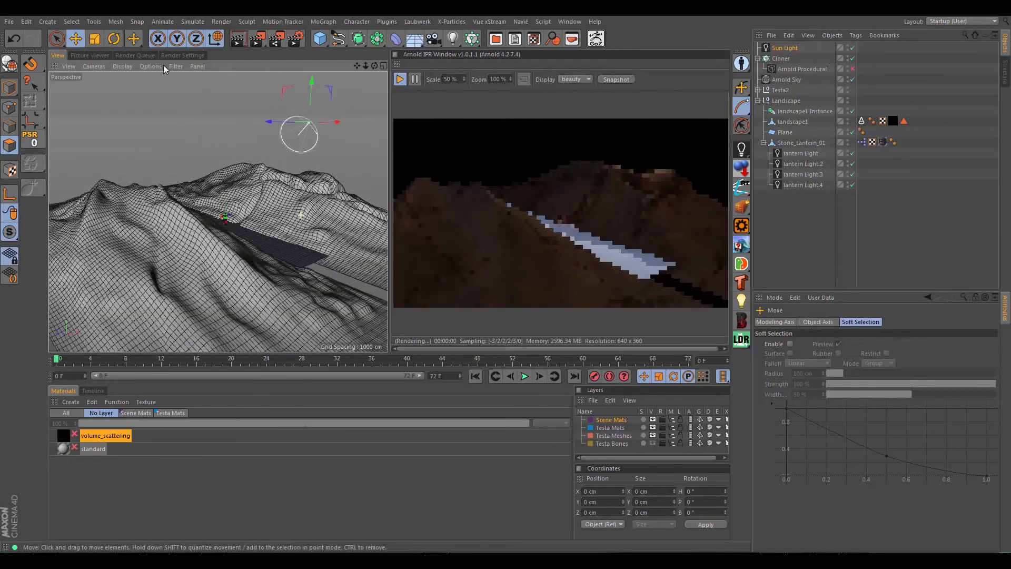
{"action": "left_click", "coordinate": [114, 38]}
{"action": "left_click_drag", "start_coordinate": [297, 115], "coordinate": [306, 138]}
{"action": "scroll", "coordinate": [255, 200], "scroll_direction": "up", "scroll_amount": 3}
{"action": "mouse_move", "coordinate": [255, 200]}
{"action": "left_mouse_down", "text": "alt"}
{"action": "mouse_move", "coordinate": [296, 206]}
{"action": "mouse_move", "coordinate": [248, 216]}
{"action": "left_mouse_up", "text": "alt"}
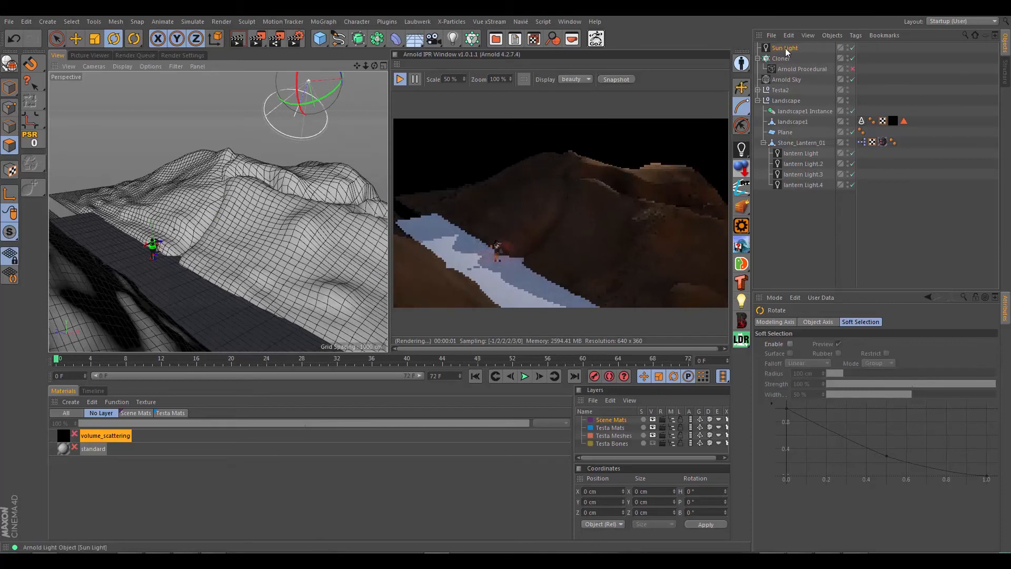
Step: Widen the Sun Light's cone angle to 170, keeping the penumbra angle at 0
{"action": "left_click", "coordinate": [857, 48]}
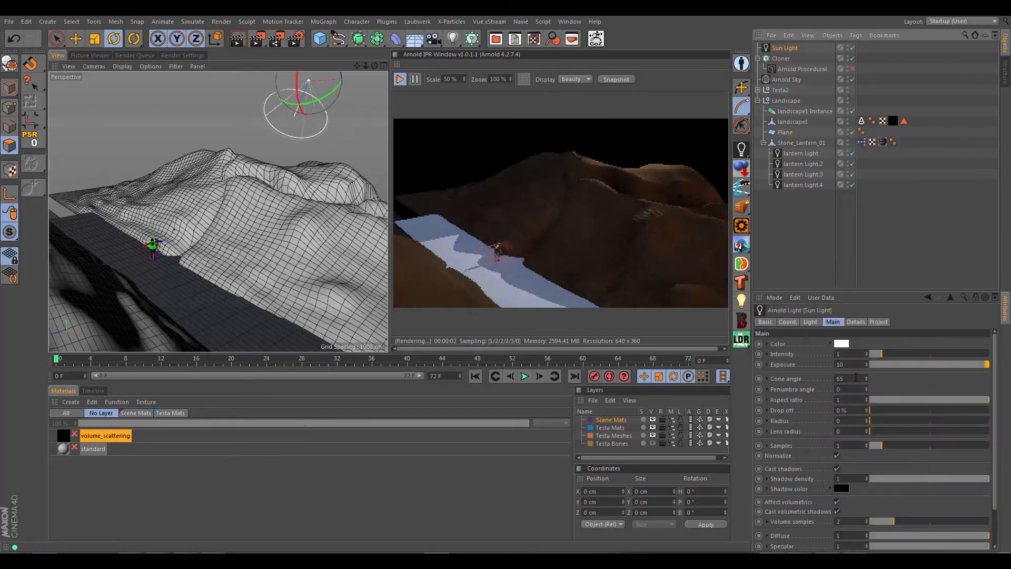
{"action": "left_click", "coordinate": [855, 377]}
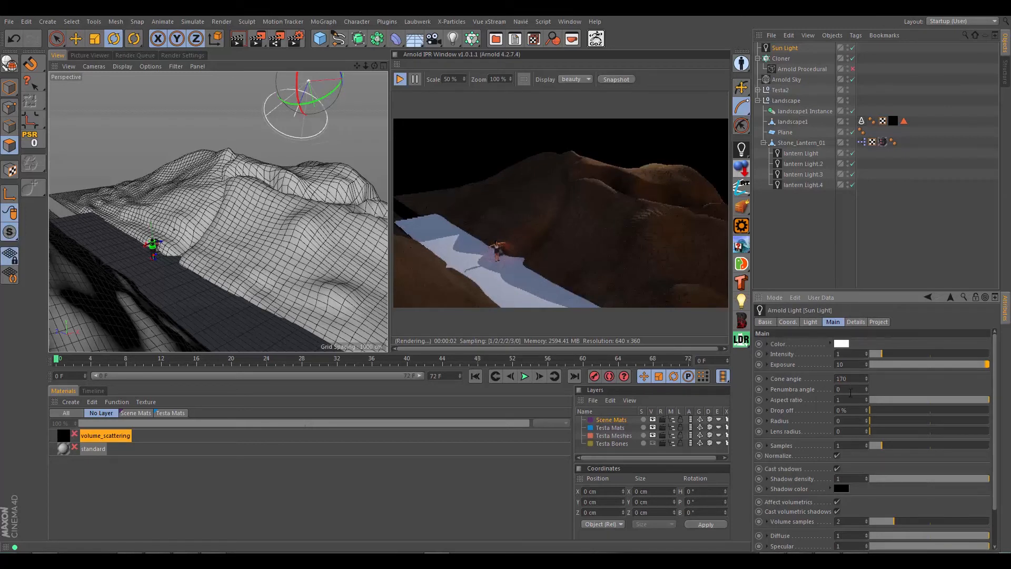
{"action": "left_click", "coordinate": [853, 391]}
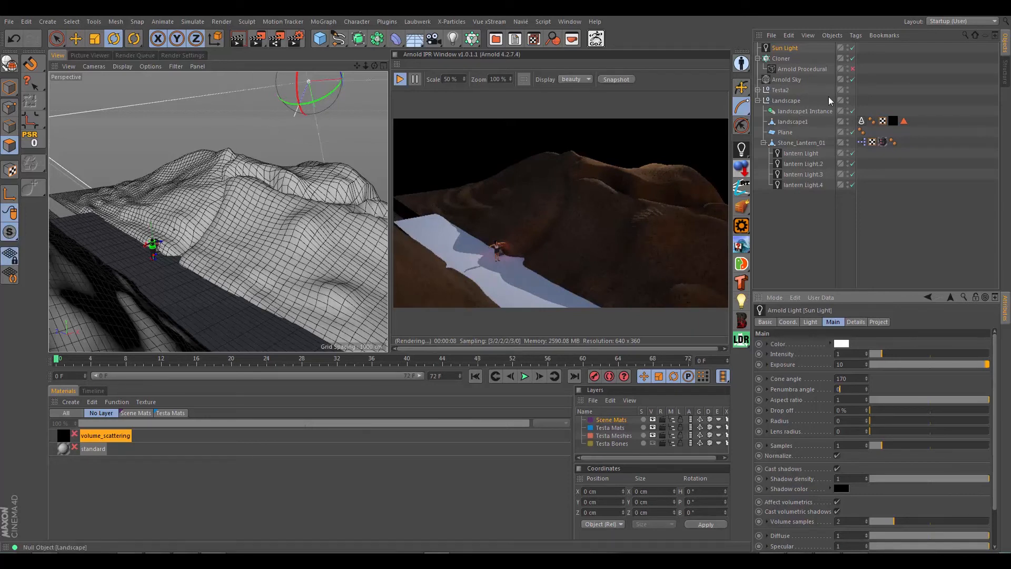
Step: Re-enable the cloned Arnold Procedural trees and set the volume_scattering material's density to 0.6
{"action": "left_click", "coordinate": [853, 68]}
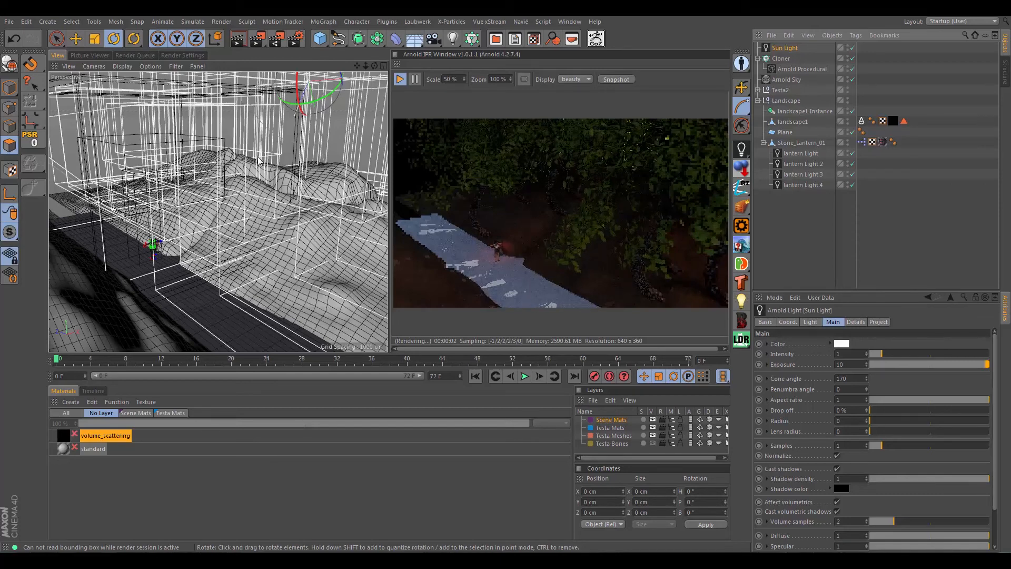
{"action": "scroll", "coordinate": [151, 251], "scroll_direction": "up", "scroll_amount": 2}
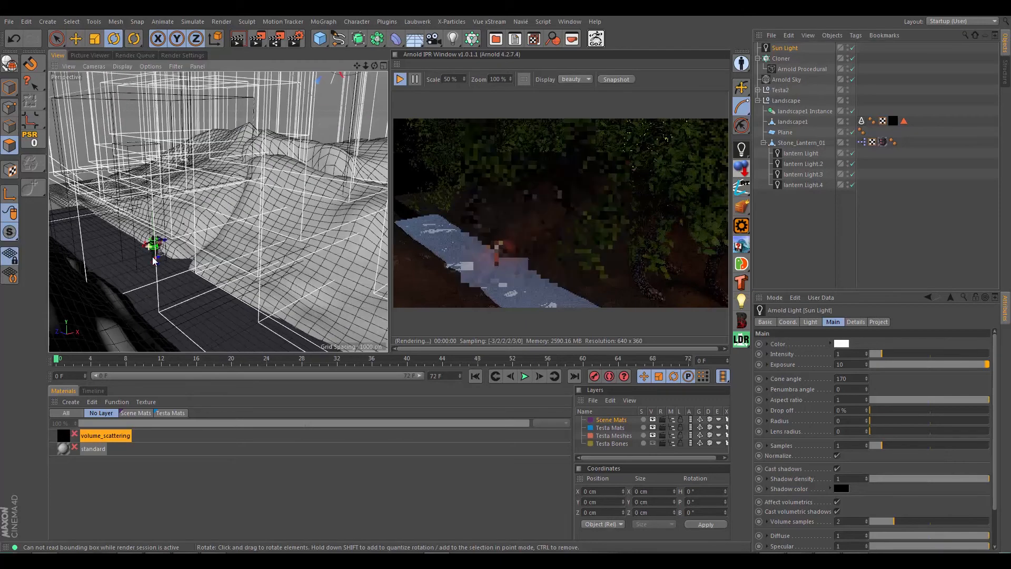
{"action": "scroll", "coordinate": [153, 260], "scroll_direction": "up", "scroll_amount": 3}
{"action": "scroll", "coordinate": [172, 266], "scroll_direction": "up", "scroll_amount": 2}
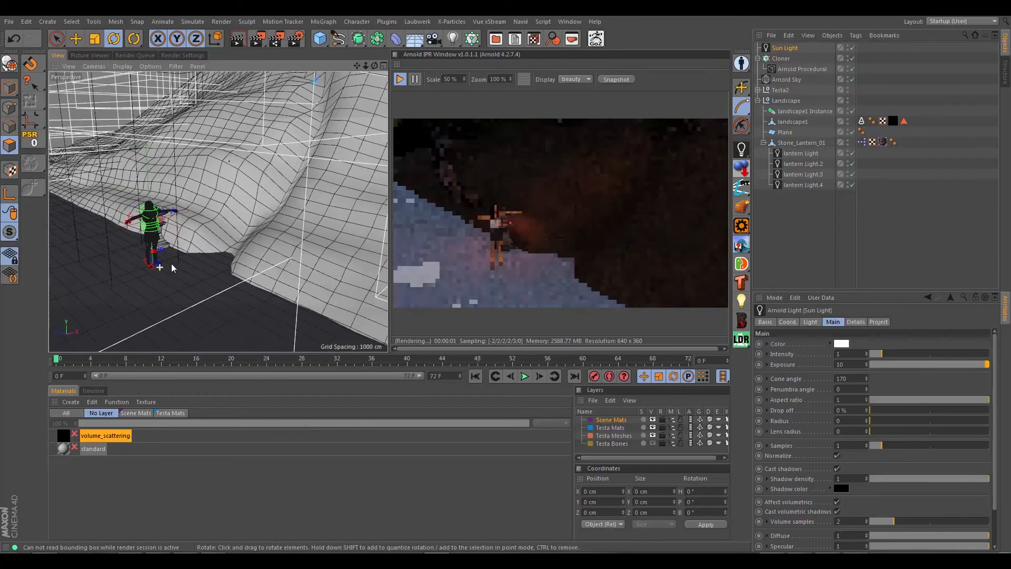
{"action": "scroll", "coordinate": [171, 266], "scroll_direction": "up", "scroll_amount": 2}
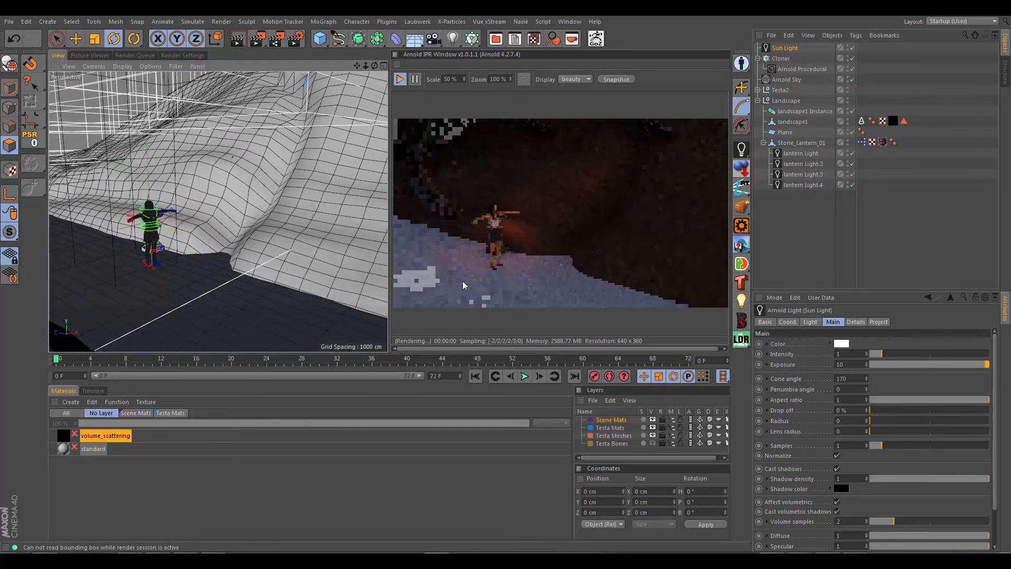
{"action": "left_click", "coordinate": [108, 435]}
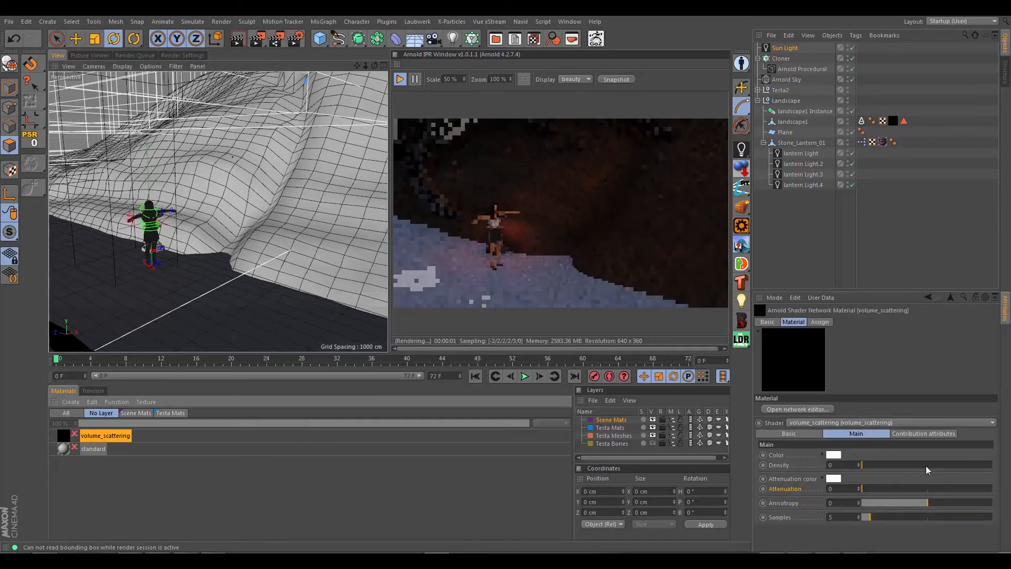
{"action": "left_click", "coordinate": [941, 463]}
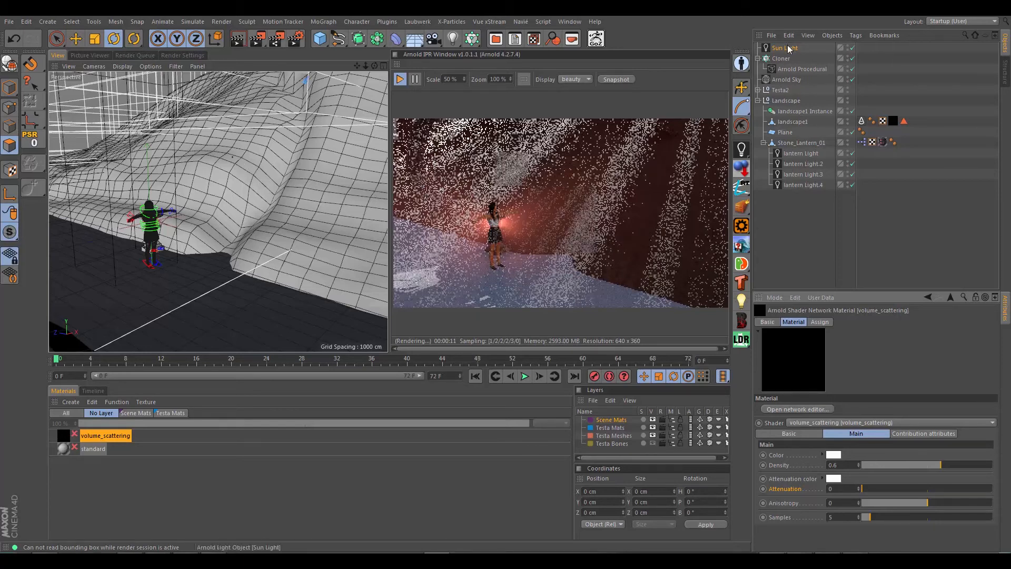
Step: Switch the Arnold Sky's background type to physical_sky and disable its sun
{"action": "left_click", "coordinate": [786, 80]}
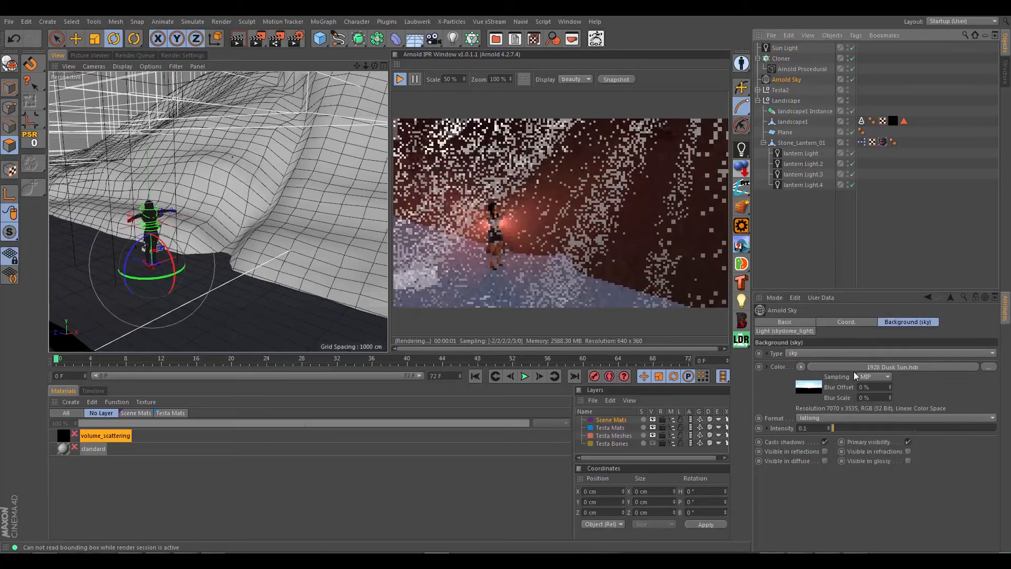
{"action": "left_click", "coordinate": [798, 353]}
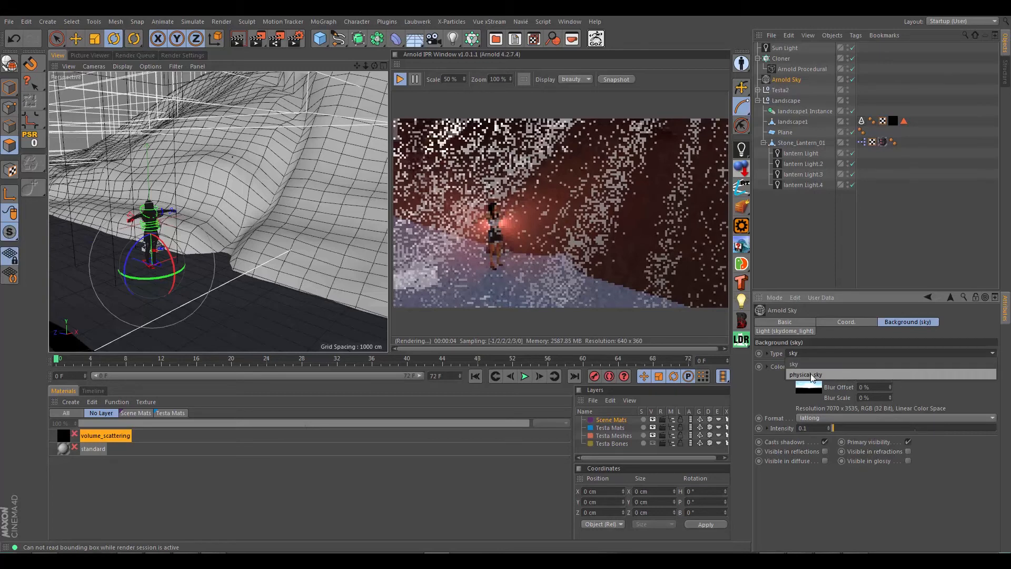
{"action": "left_click", "coordinate": [811, 376]}
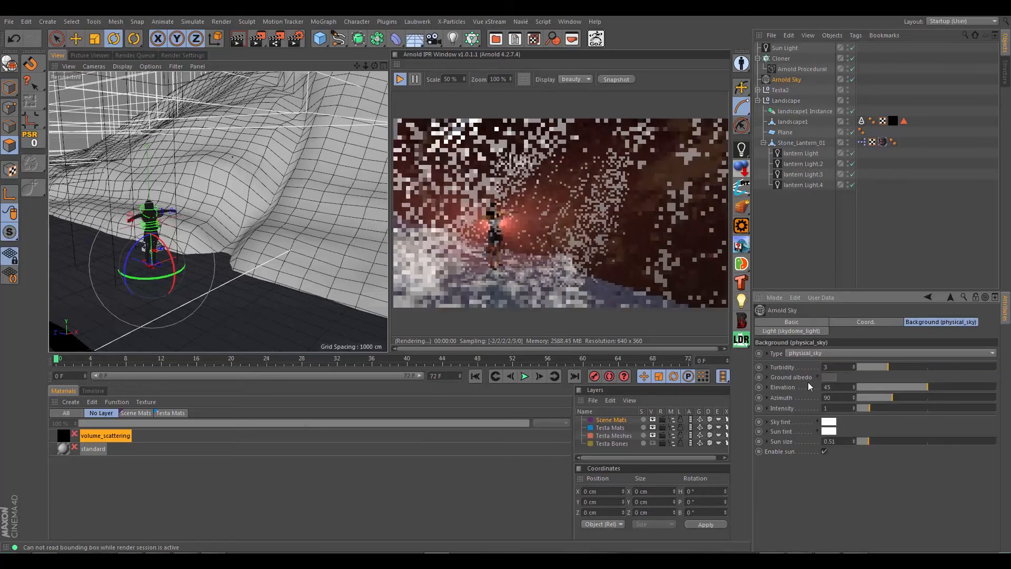
{"action": "left_click", "coordinate": [824, 451]}
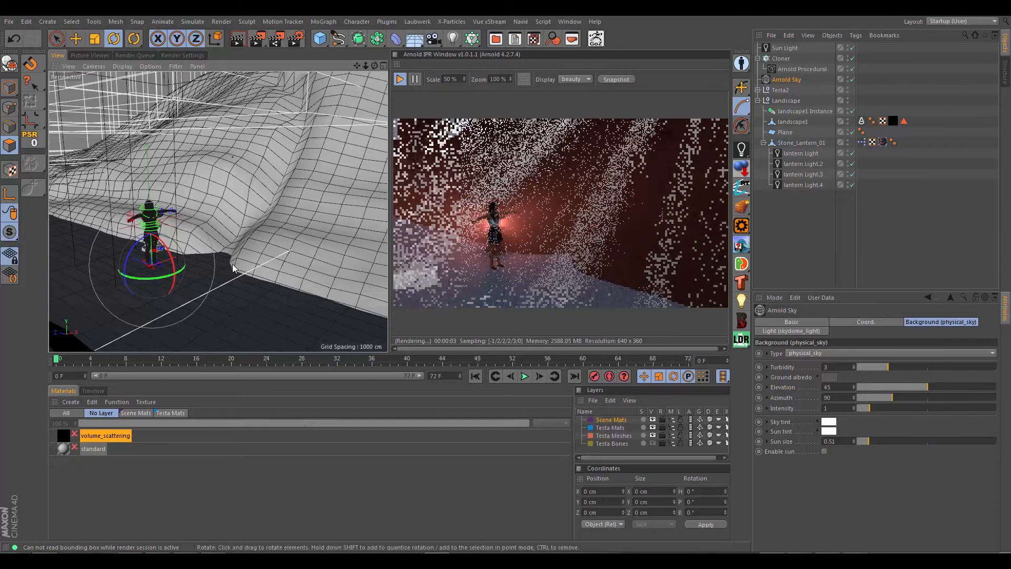
{"action": "left_click_drag", "start_coordinate": [316, 263], "coordinate": [232, 258], "text": "alt"}
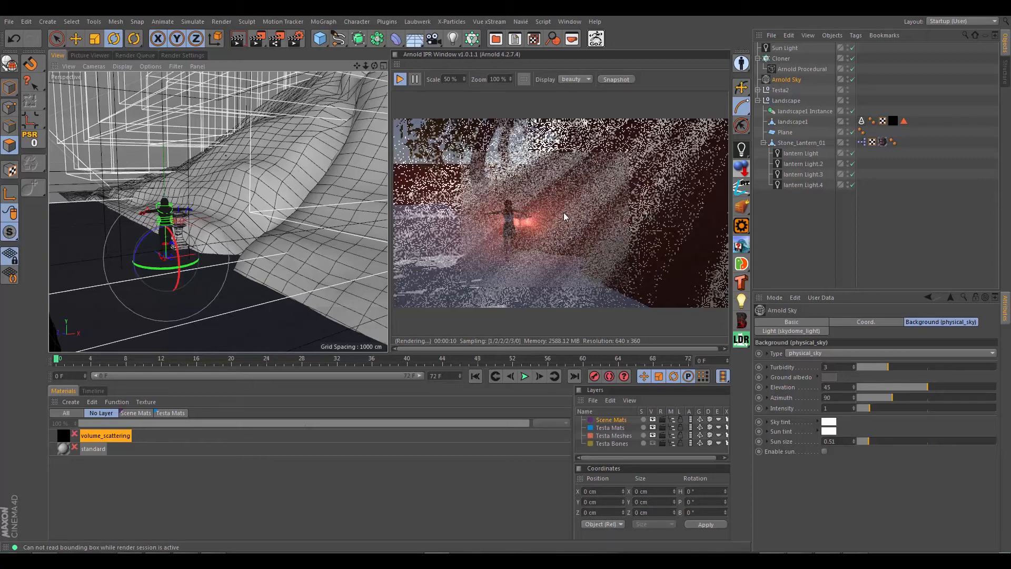
Step: Try the Sun Light's exposure at 8 in the interactive render and reduce it to 6
{"action": "left_click", "coordinate": [788, 50]}
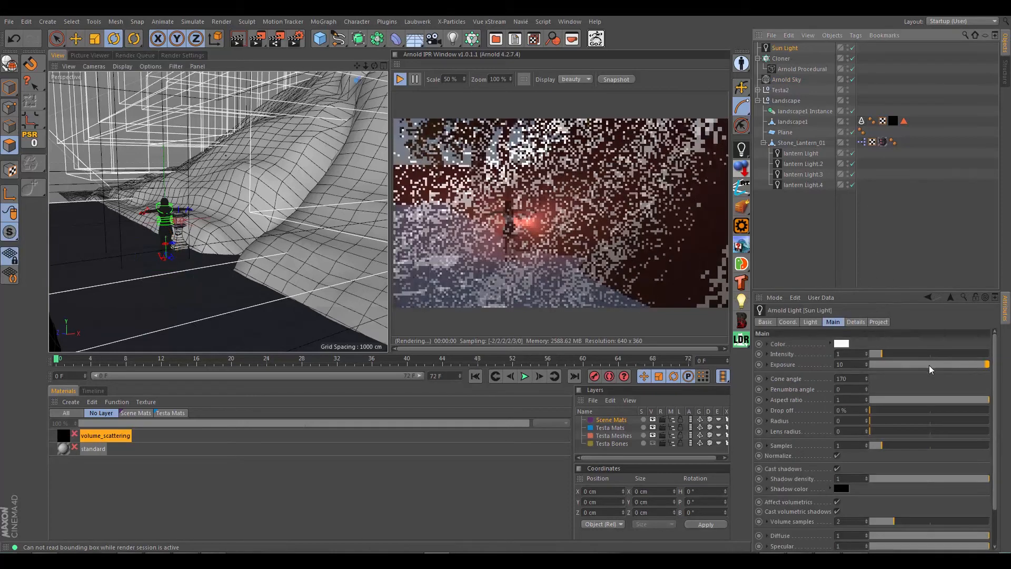
{"action": "left_click", "coordinate": [843, 364]}
{"action": "type", "text": "8"}
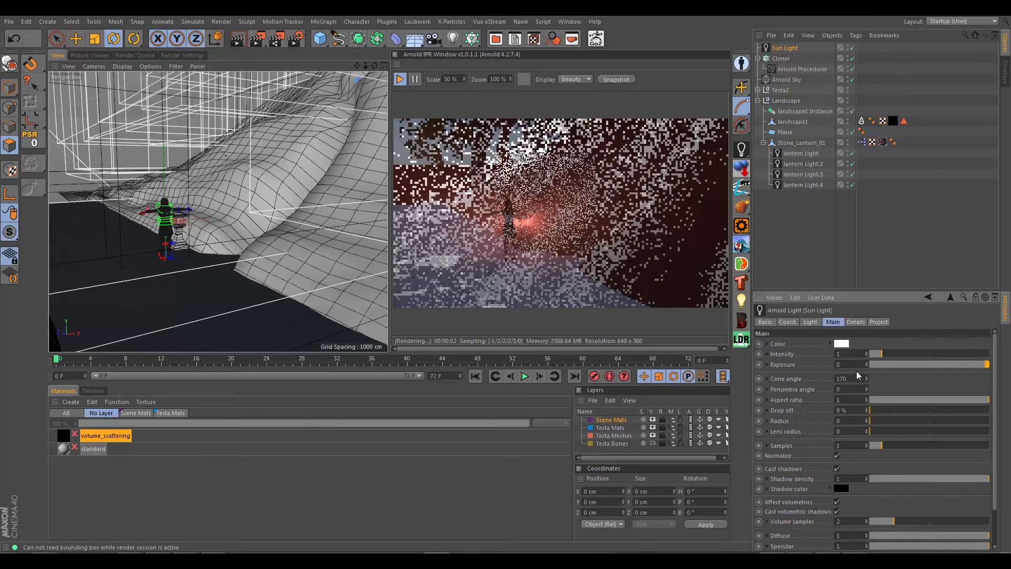
{"action": "key", "text": "shift+Tab"}
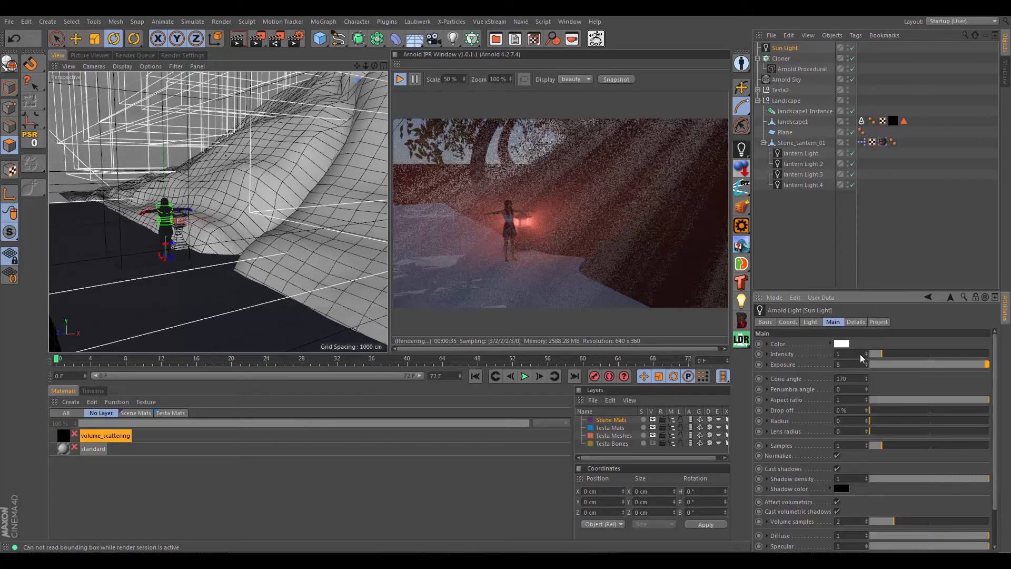
{"action": "left_click", "coordinate": [983, 364]}
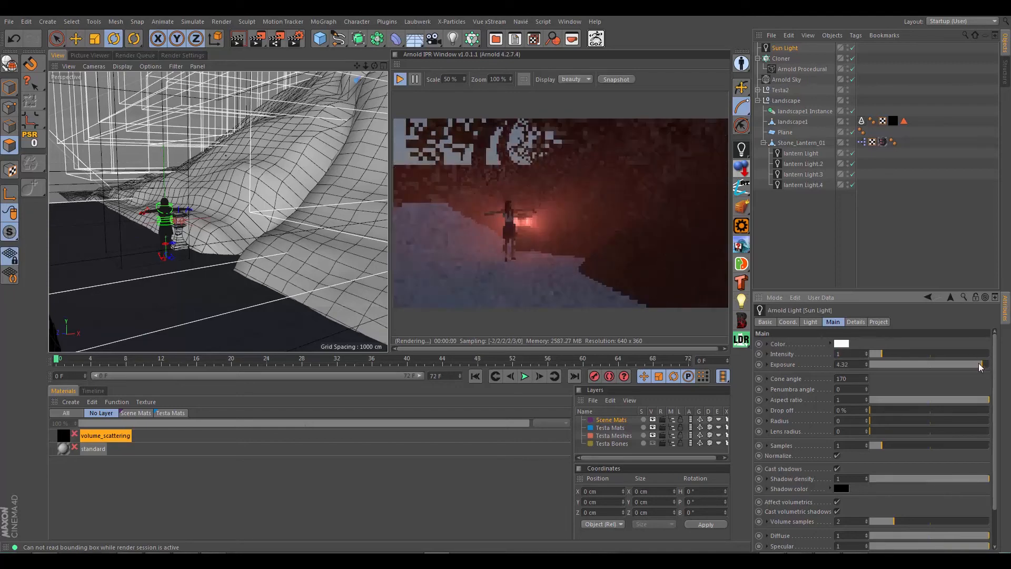
{"action": "left_click_drag", "start_coordinate": [854, 364], "coordinate": [772, 363]}
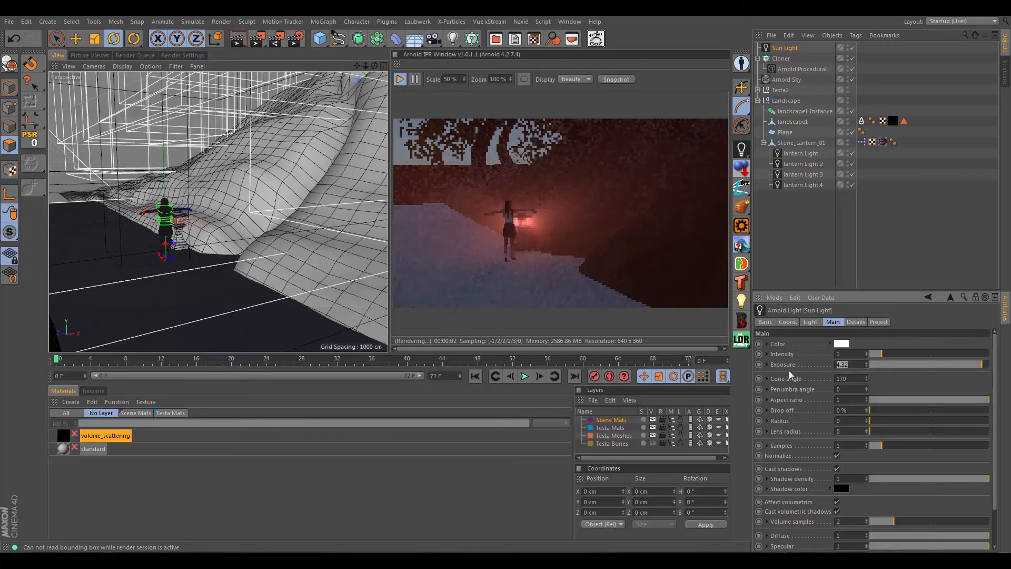
{"action": "left_click", "coordinate": [855, 380]}
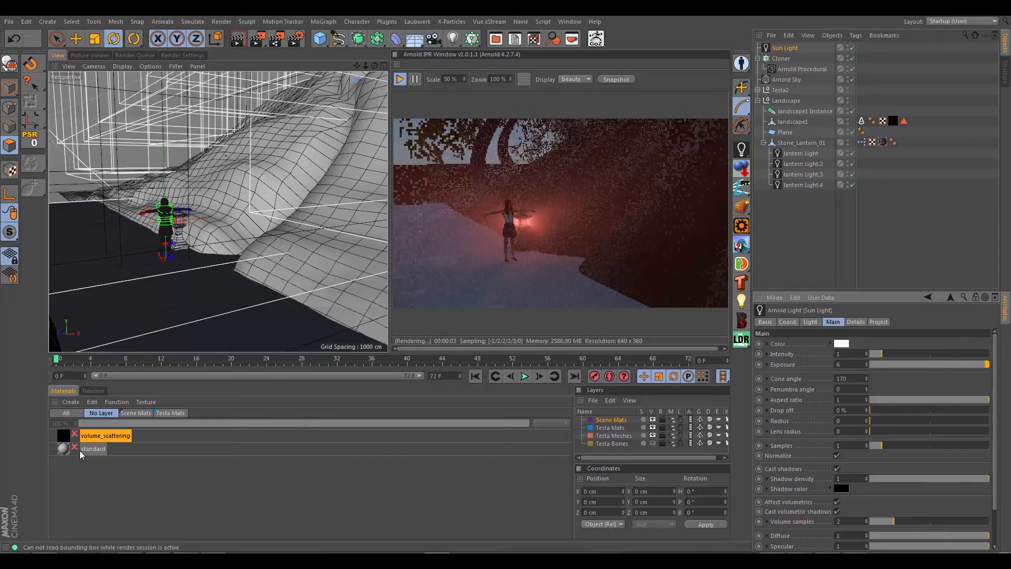
Step: Lower the volume_scattering material's density to 0.4
{"action": "left_click", "coordinate": [91, 437]}
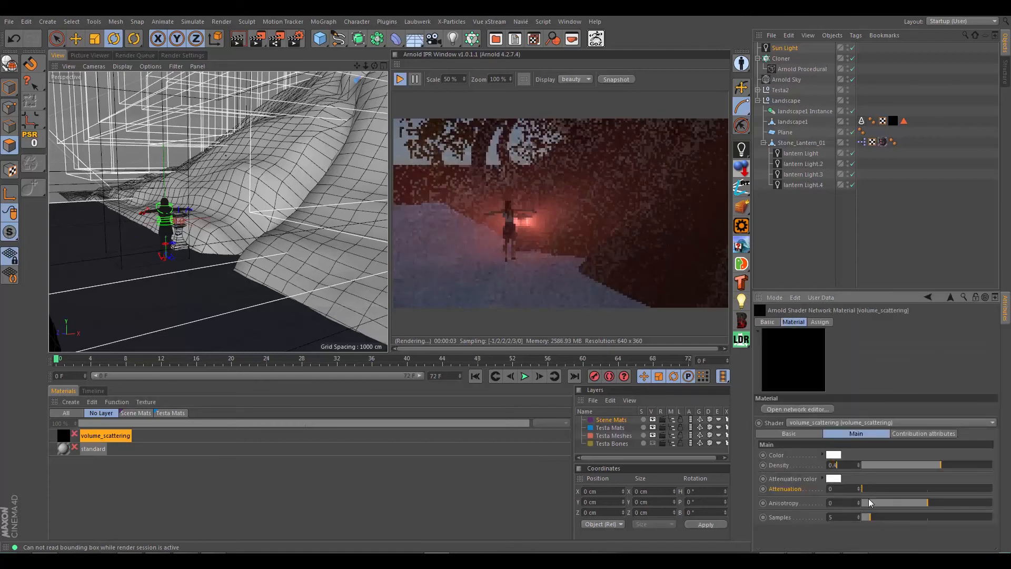
{"action": "left_click", "coordinate": [914, 465]}
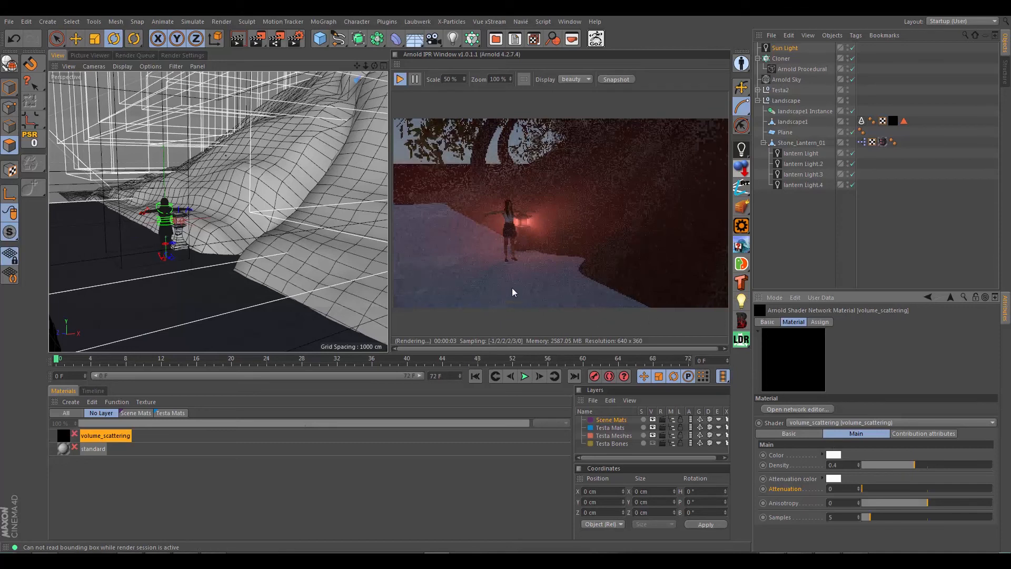
{"action": "left_click", "coordinate": [495, 264]}
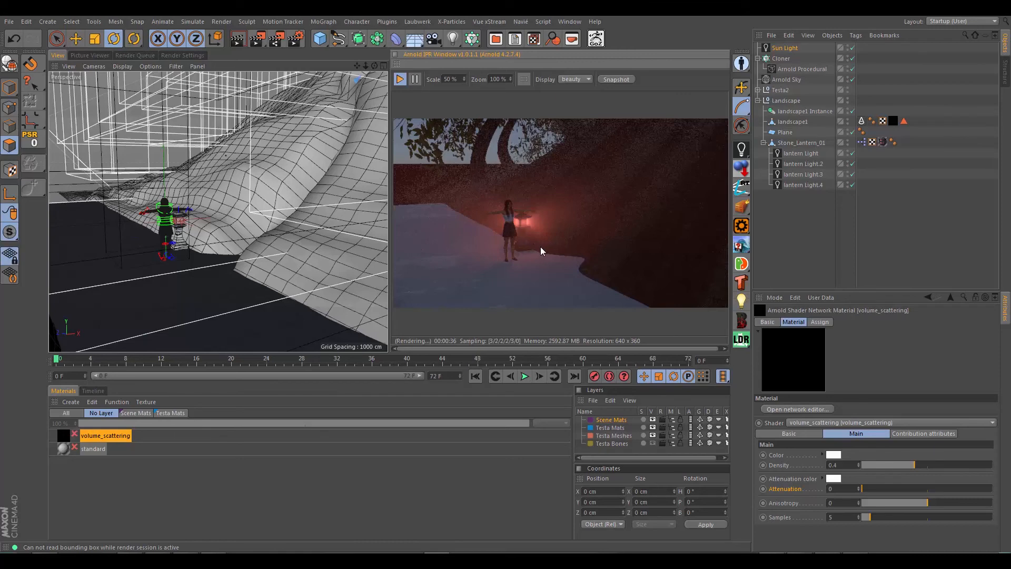
{"action": "left_click_drag", "start_coordinate": [184, 246], "coordinate": [203, 263], "text": "alt"}
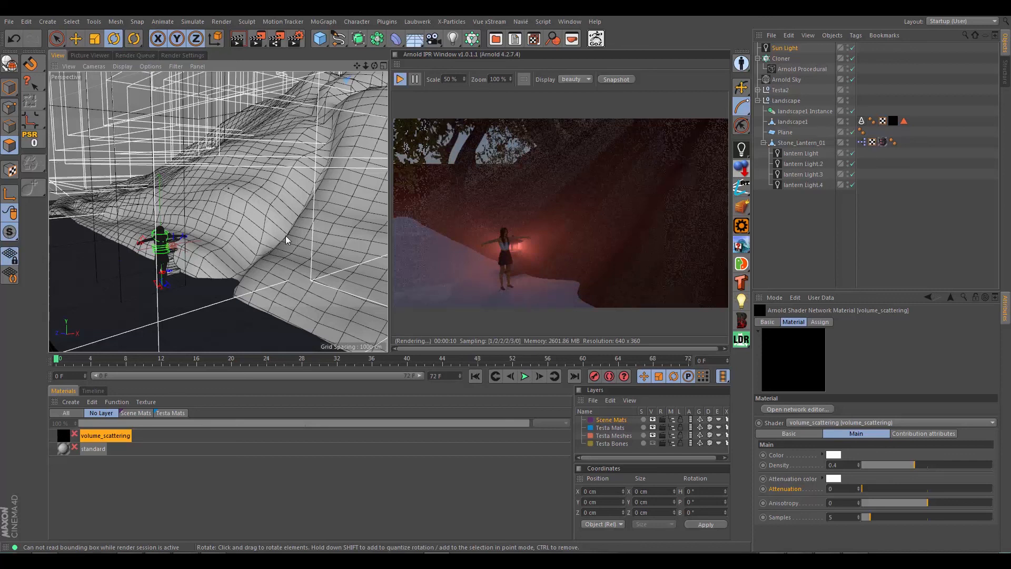
Step: Stop the interactive render and switch to the open project forest_walker.c4d
{"action": "left_click", "coordinate": [395, 81]}
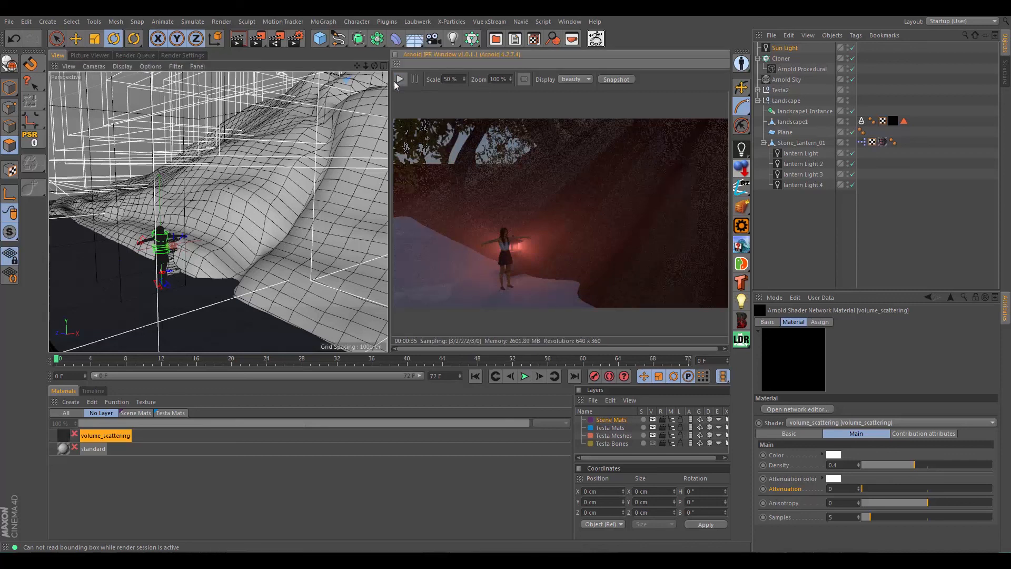
{"action": "left_click", "coordinate": [515, 39]}
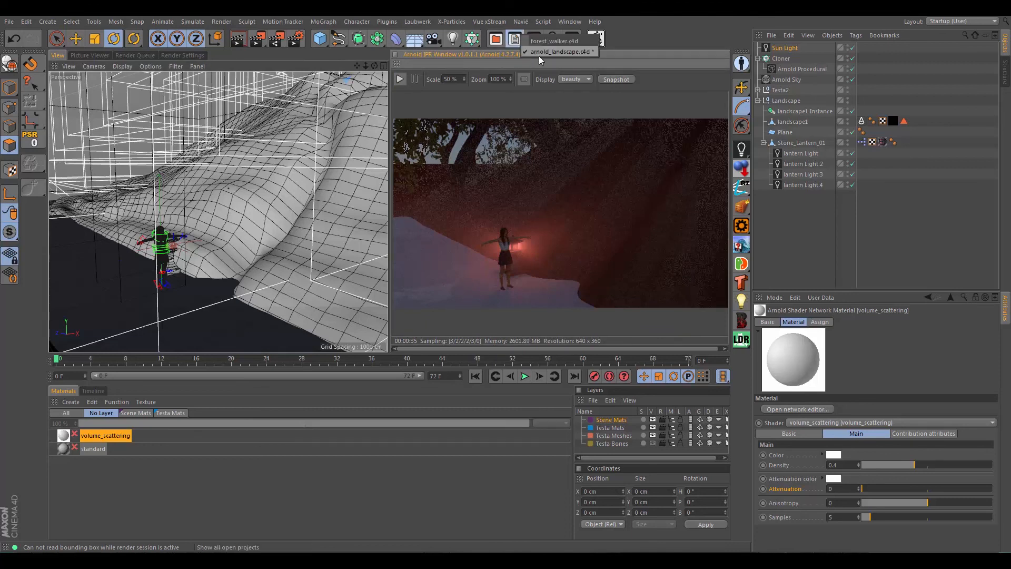
{"action": "left_click", "coordinate": [546, 42]}
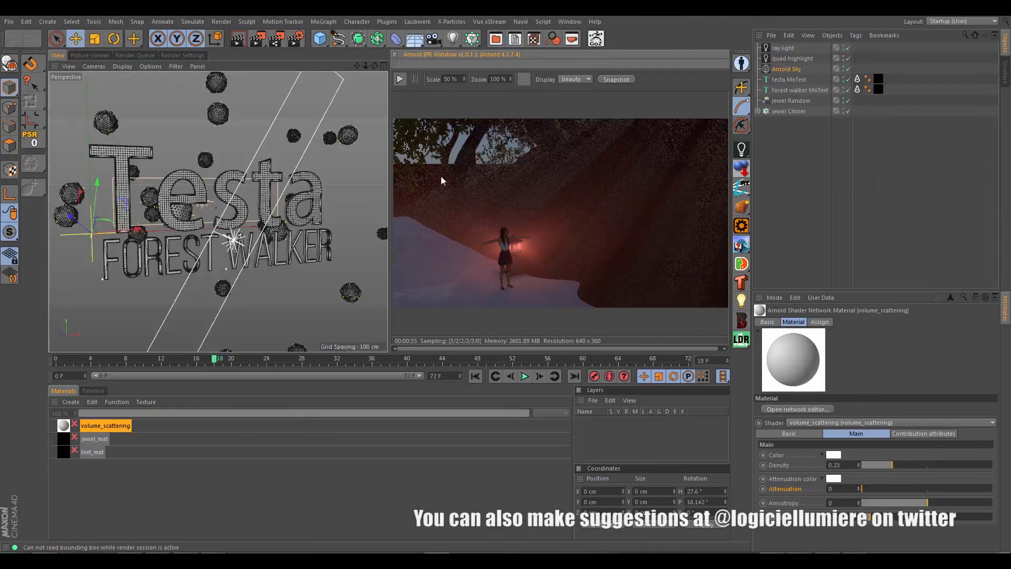